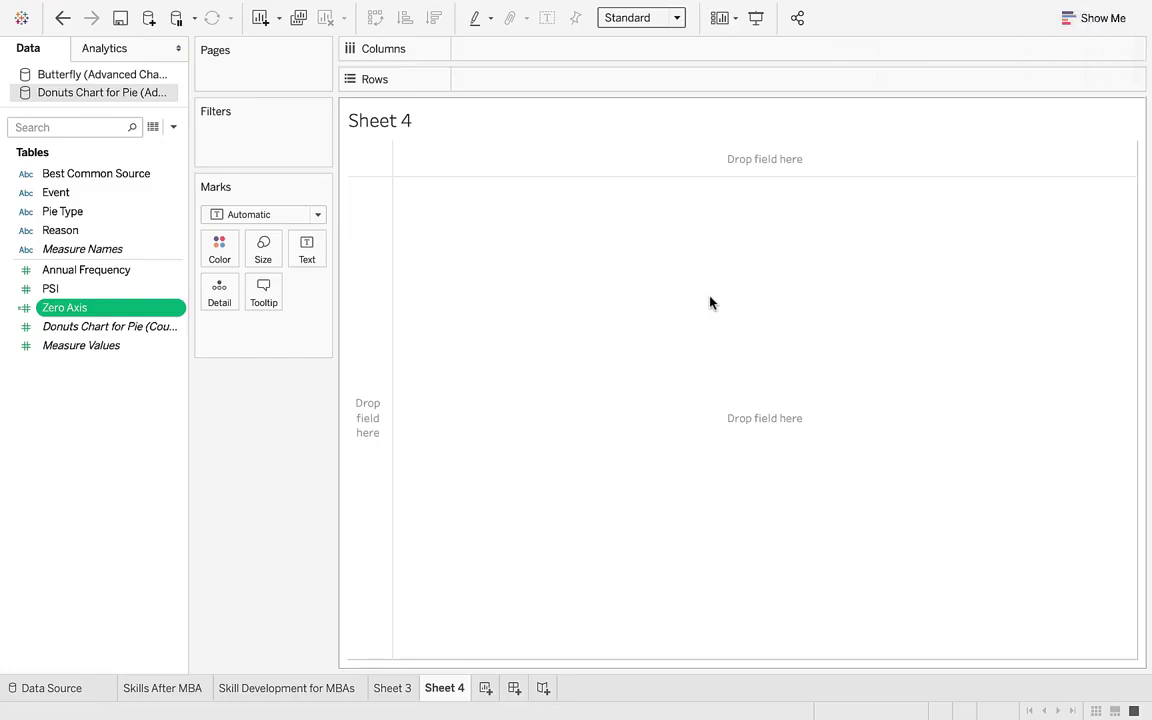
- Bring the Advanced Charts Excel workbook with the pie data to the front from the Dock
mouse_move(830, 712)
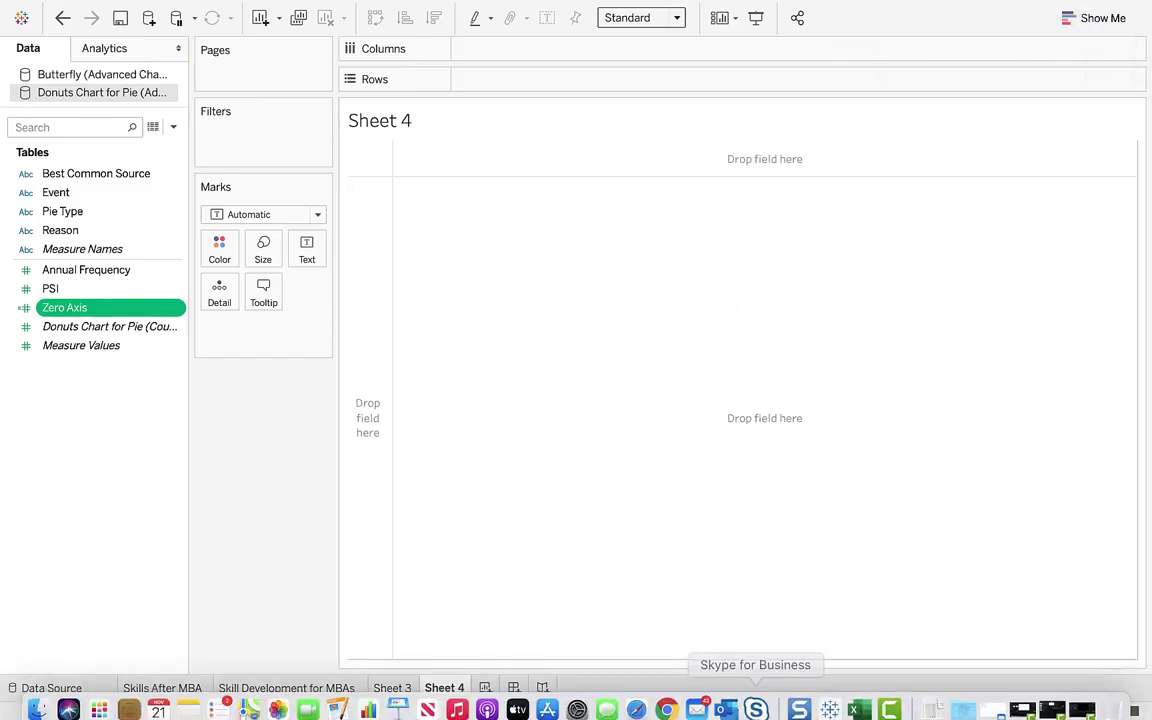
click(855, 695)
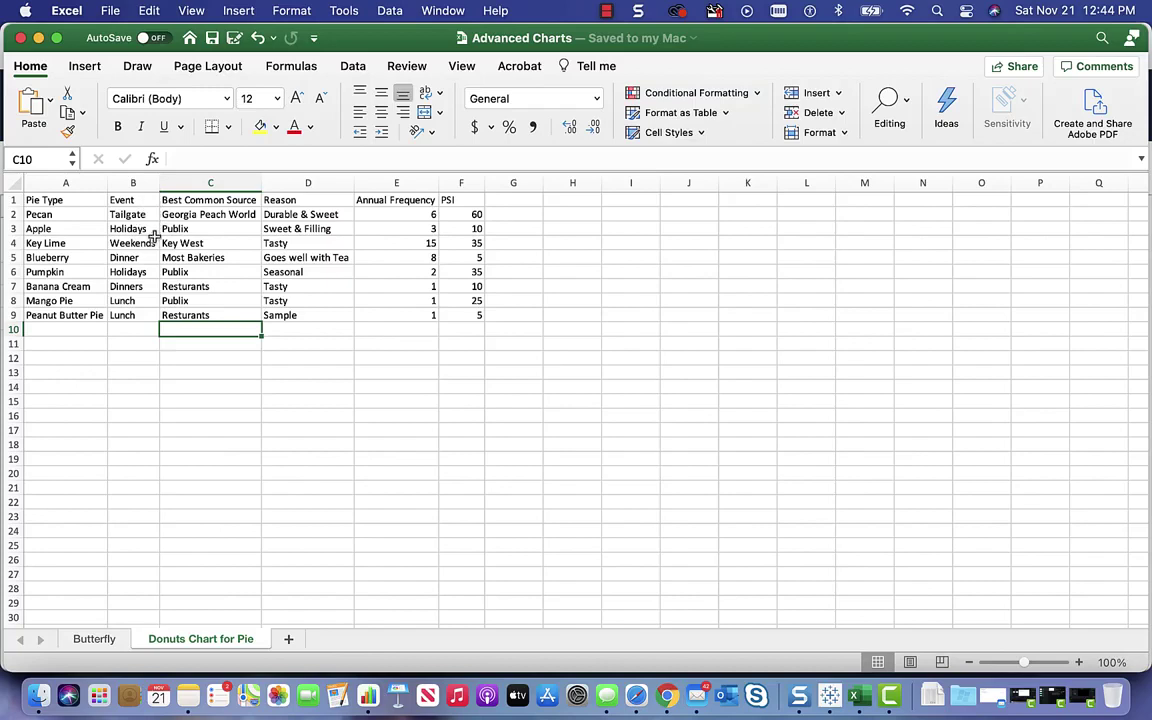
click(151, 214)
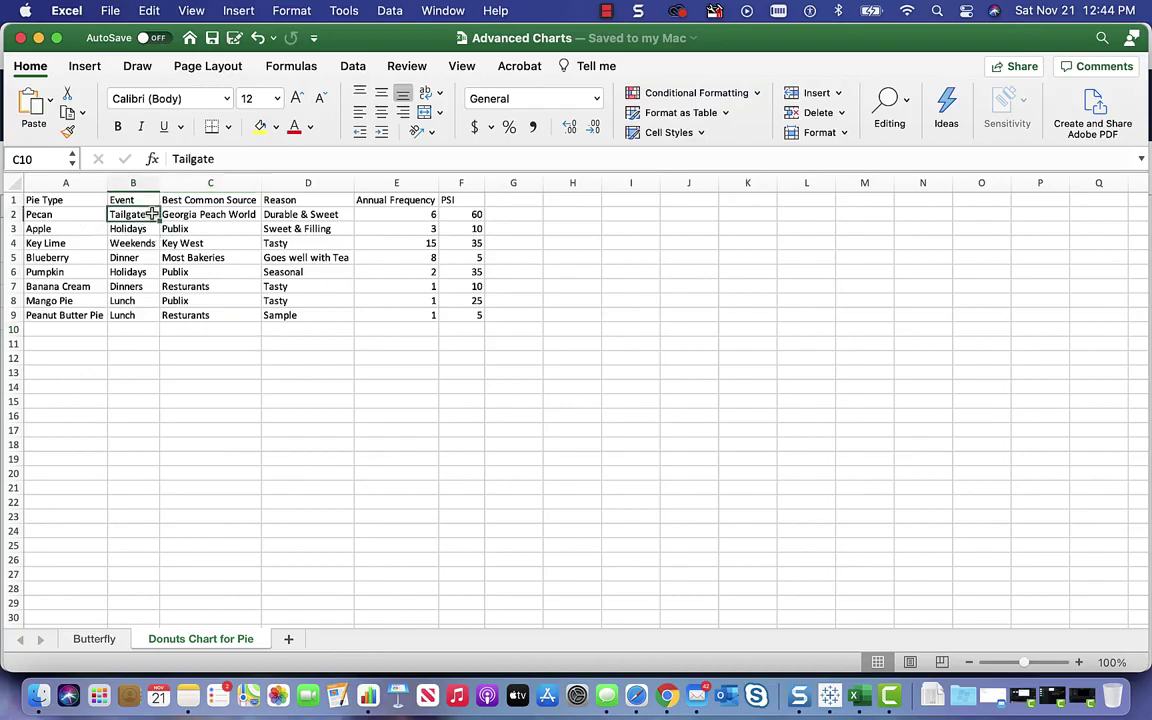
click(222, 316)
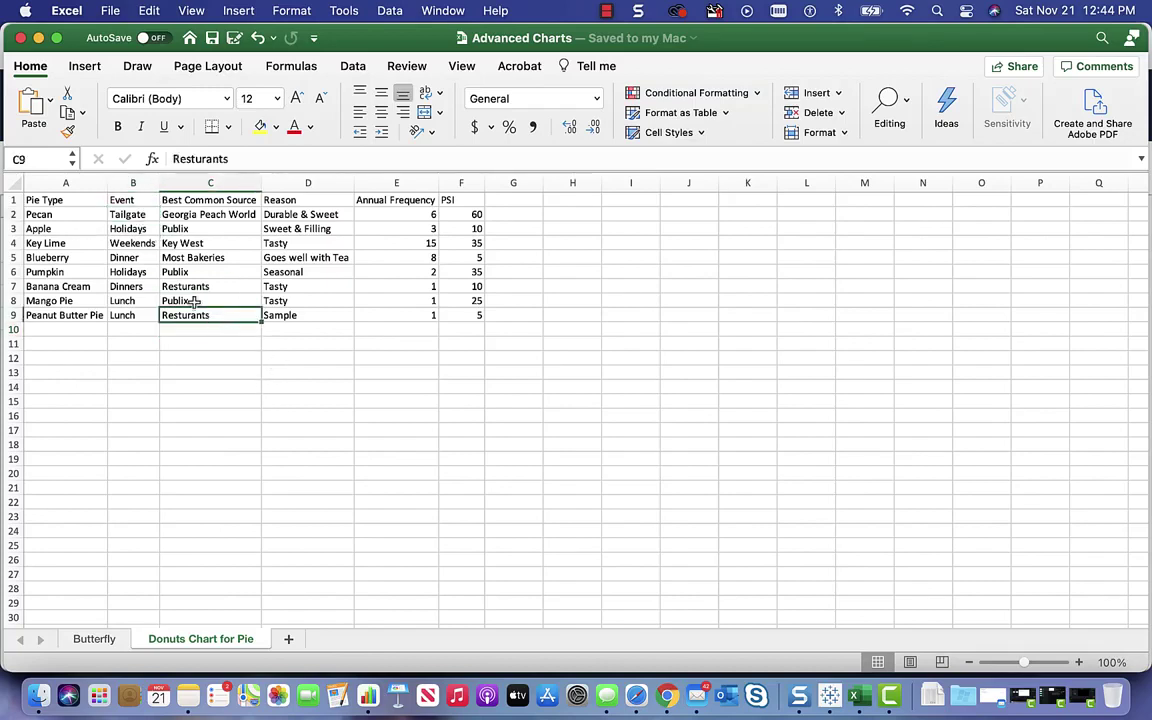
click(132, 213)
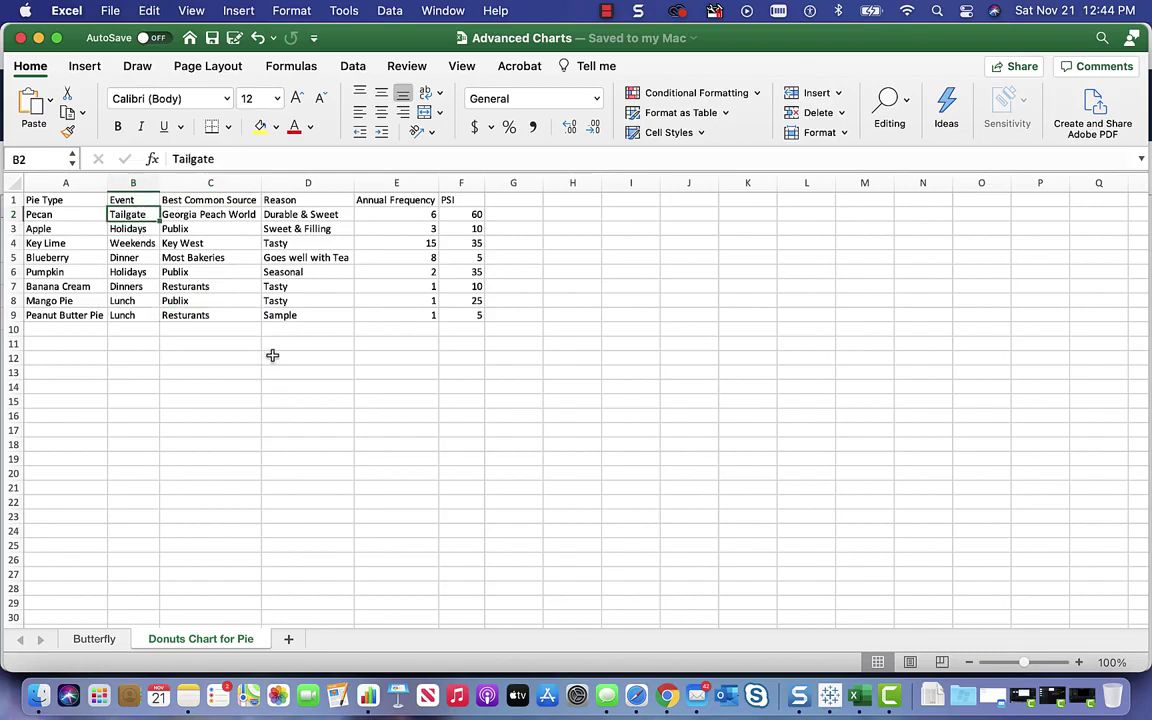
click(226, 214)
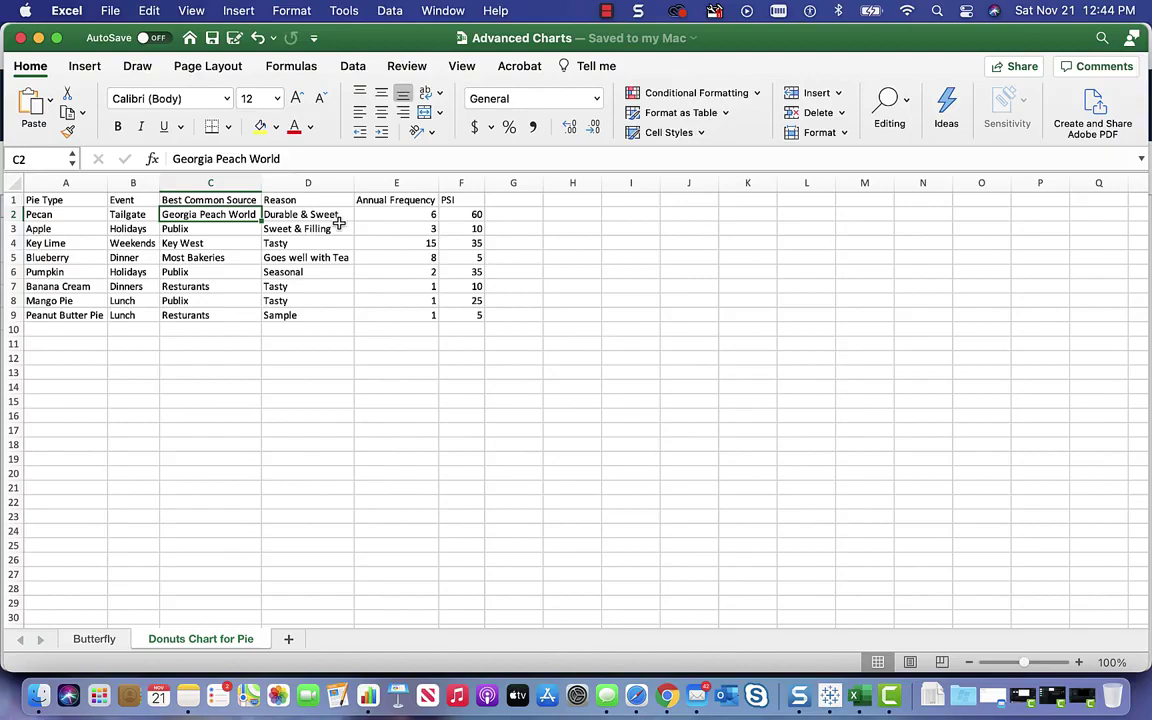
click(391, 215)
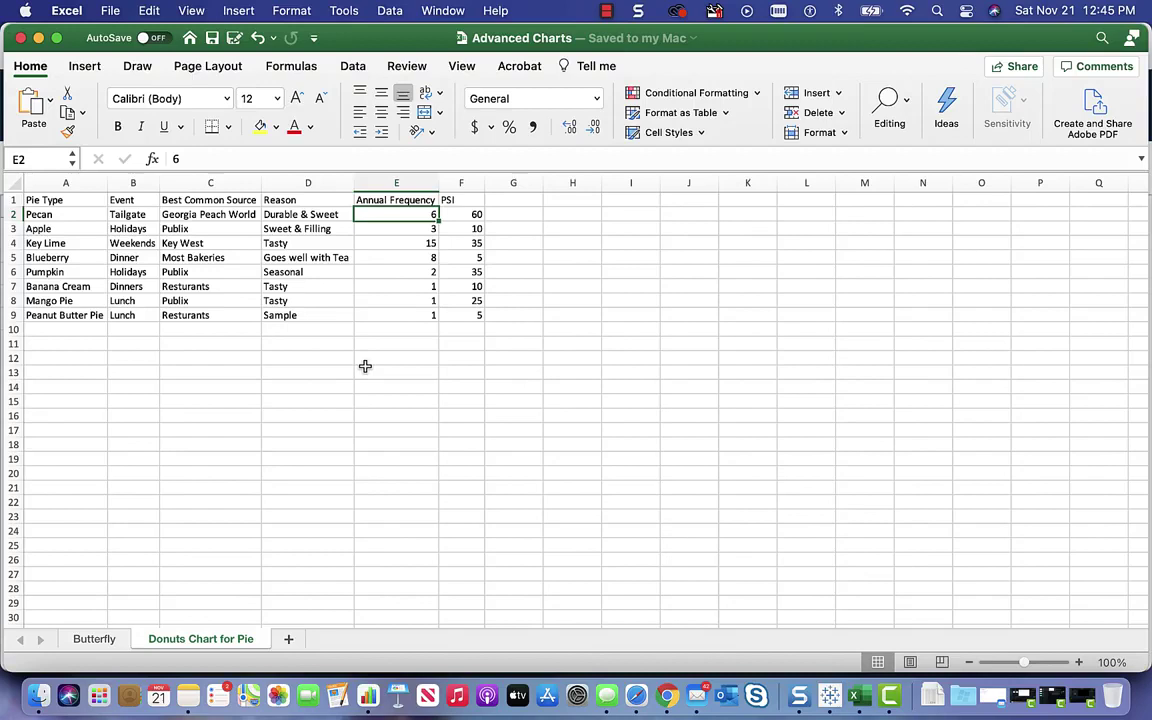
click(465, 199)
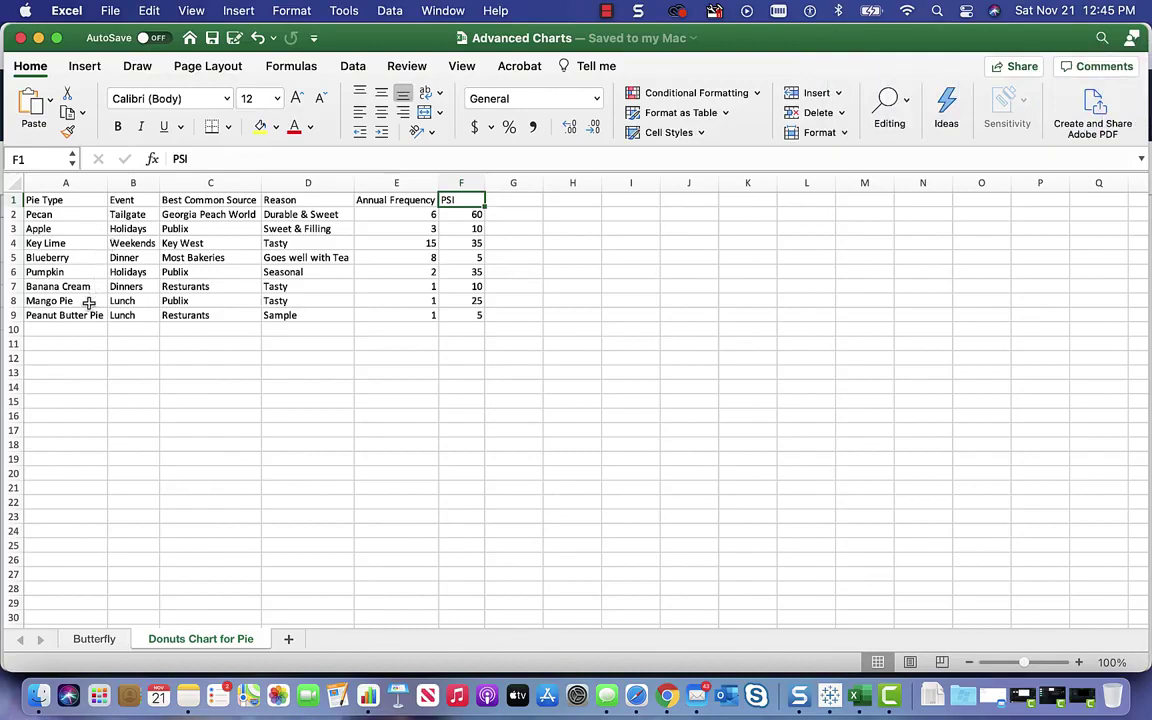
click(95, 333)
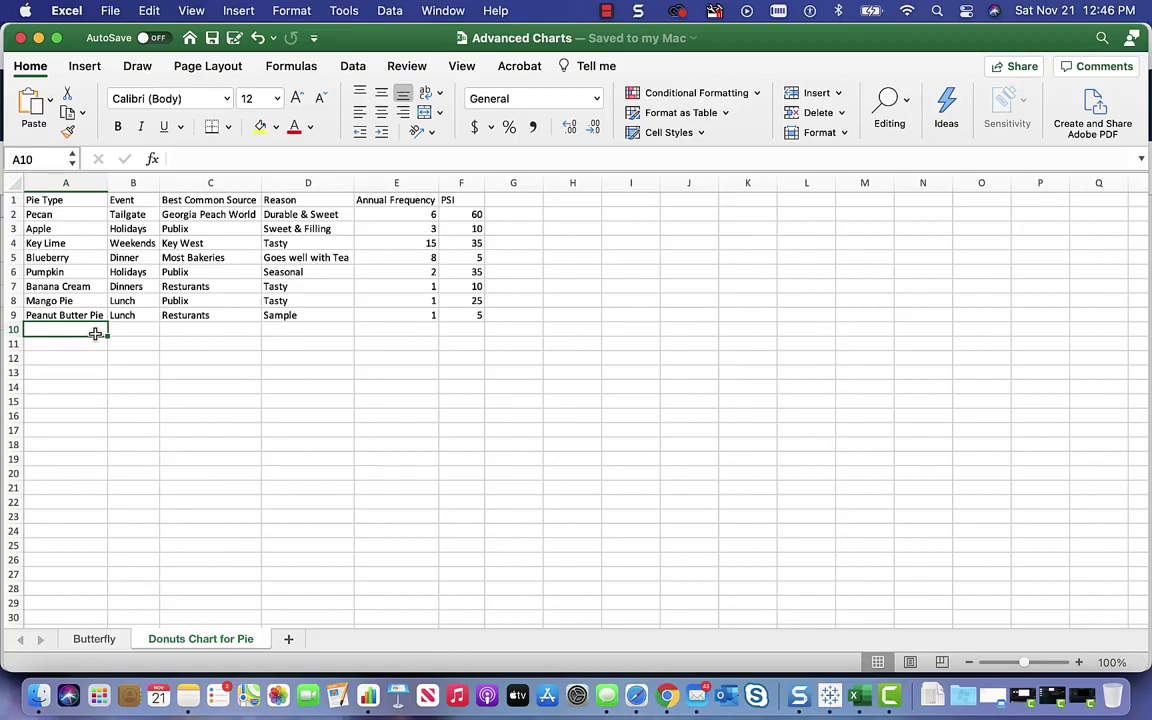
click(81, 243)
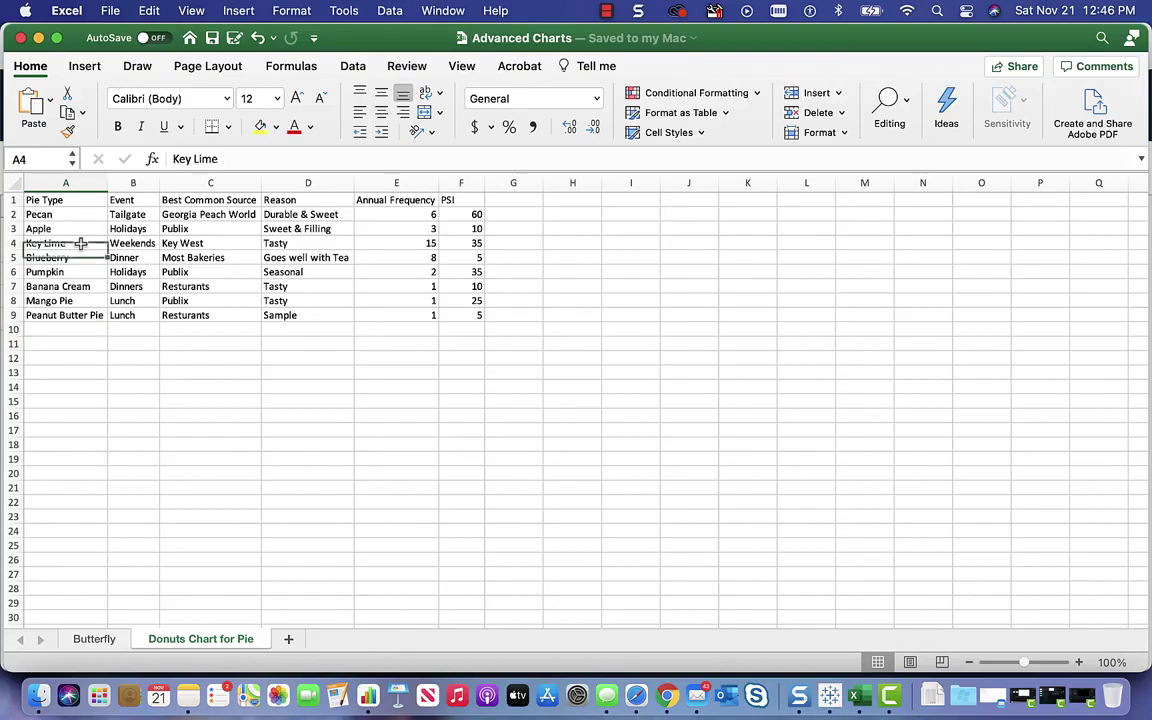
click(222, 243)
click(297, 241)
click(507, 243)
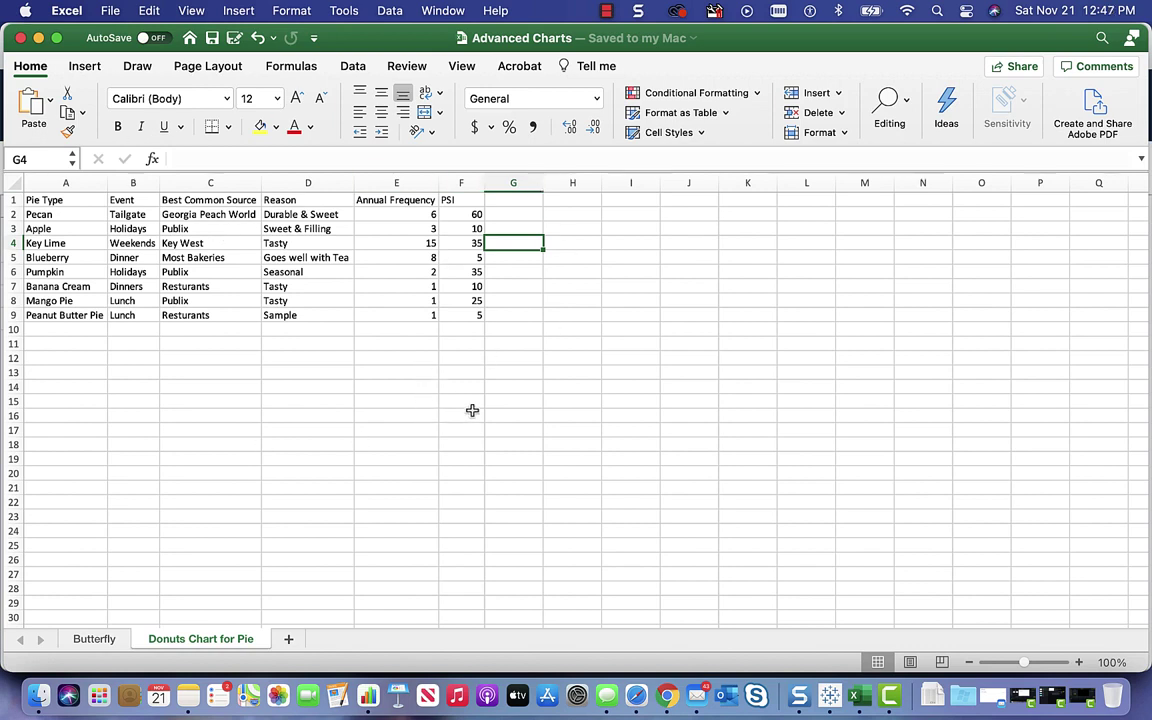
- Return to Tableau, glance at the Skill Development butterfly chart, then go back to Sheet 4
click(829, 695)
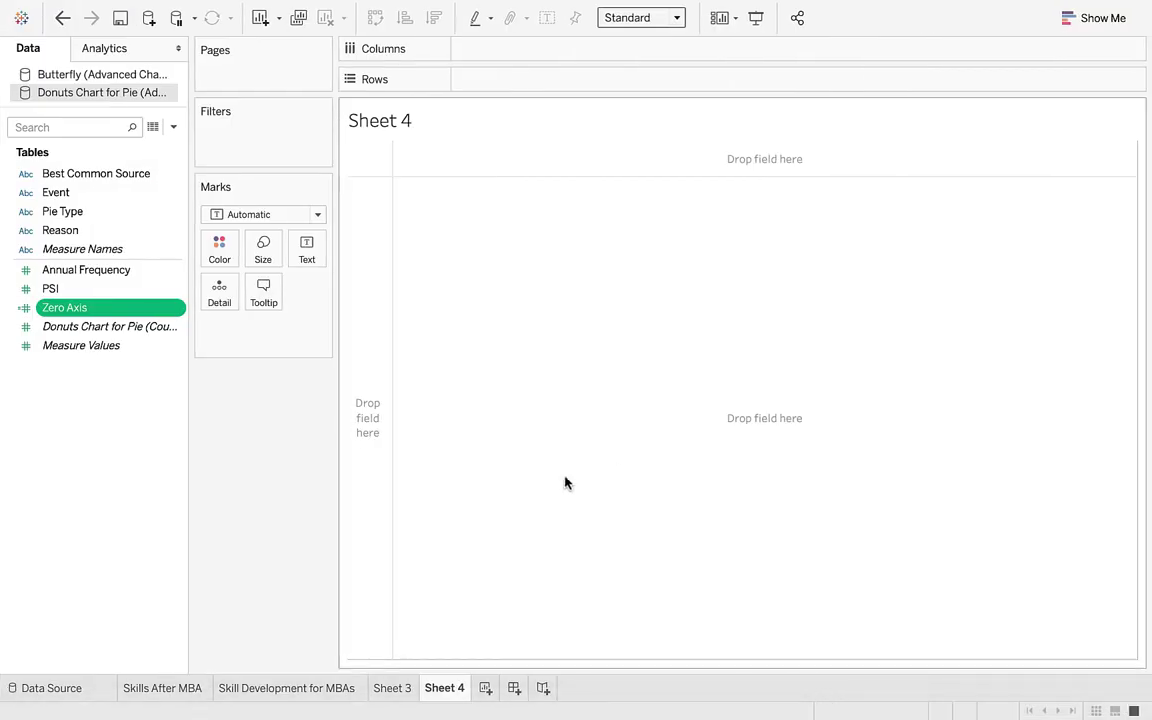
click(289, 688)
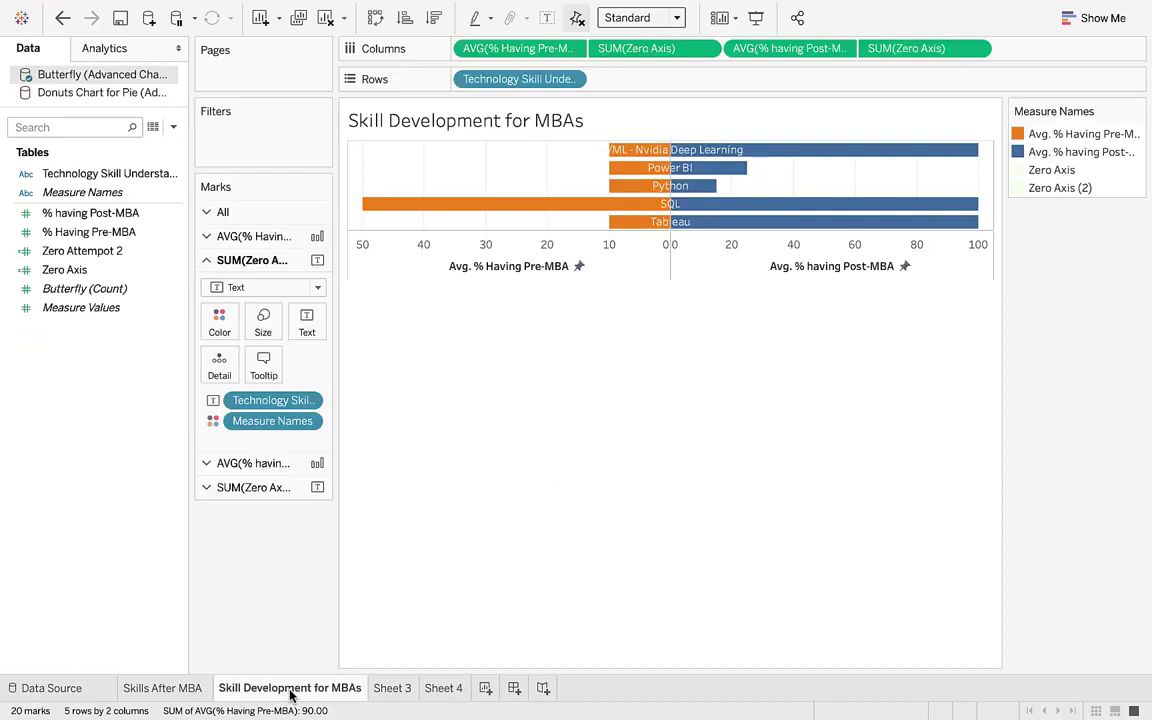
click(443, 688)
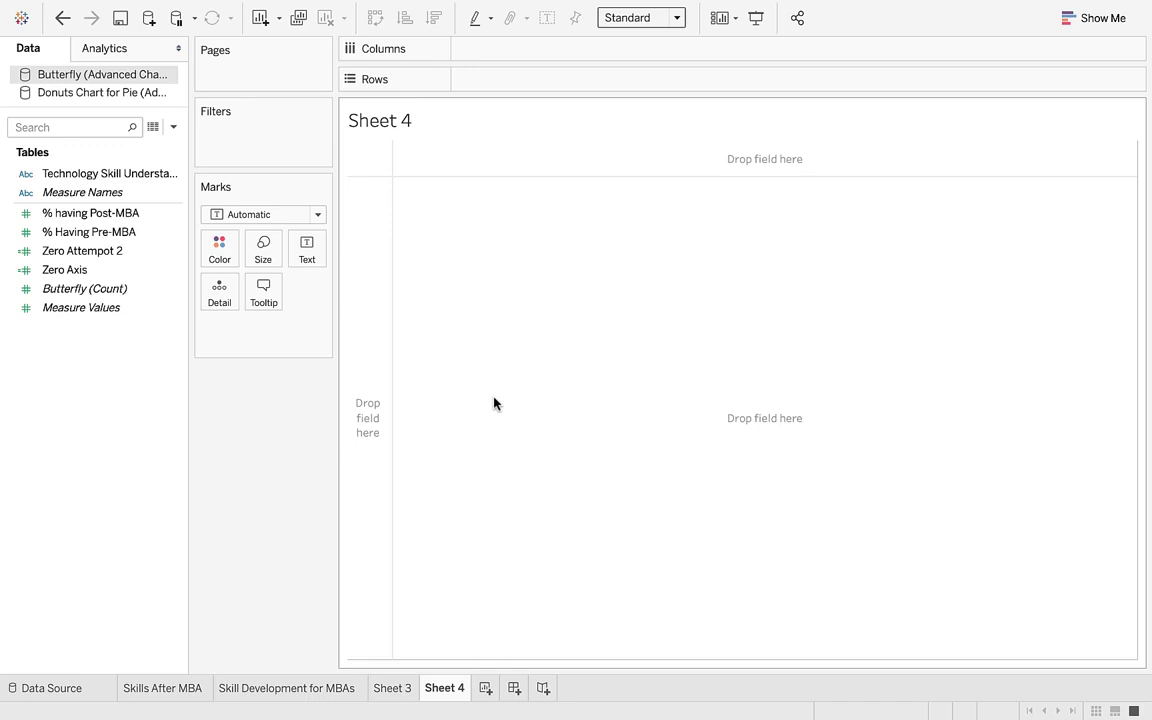
- Draft a new calculated field with formula 0, then close it without keeping it
right_click(98, 401)
click(110, 410)
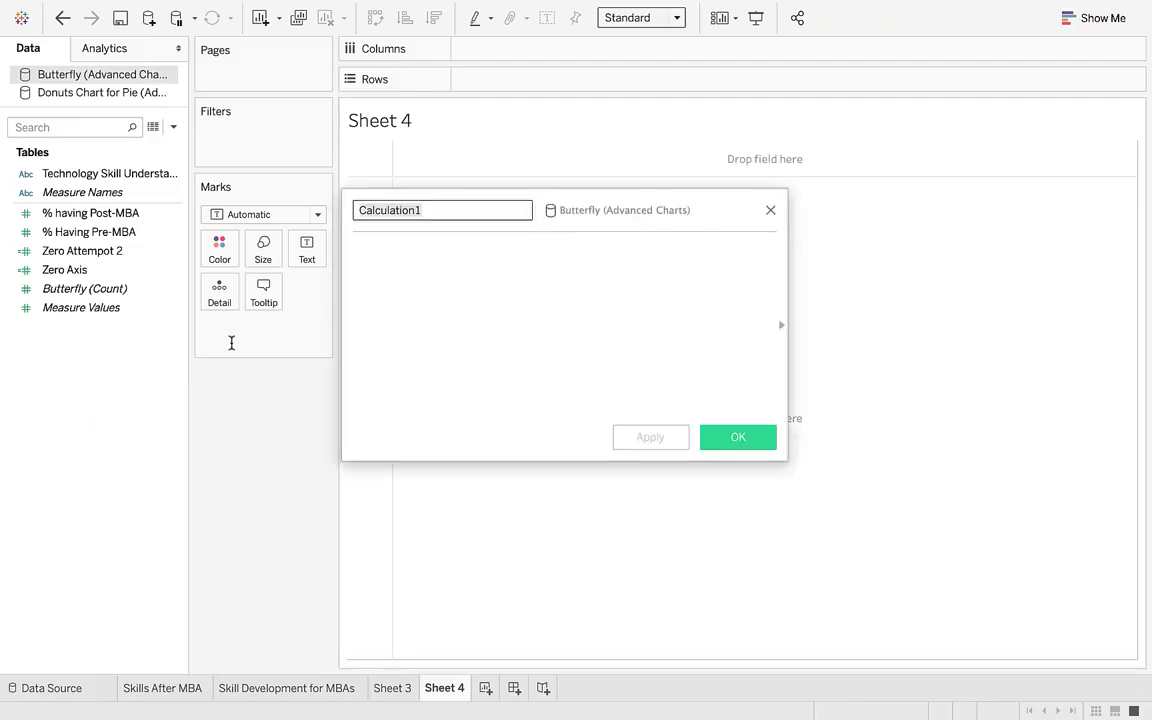
click(393, 267)
text(0)
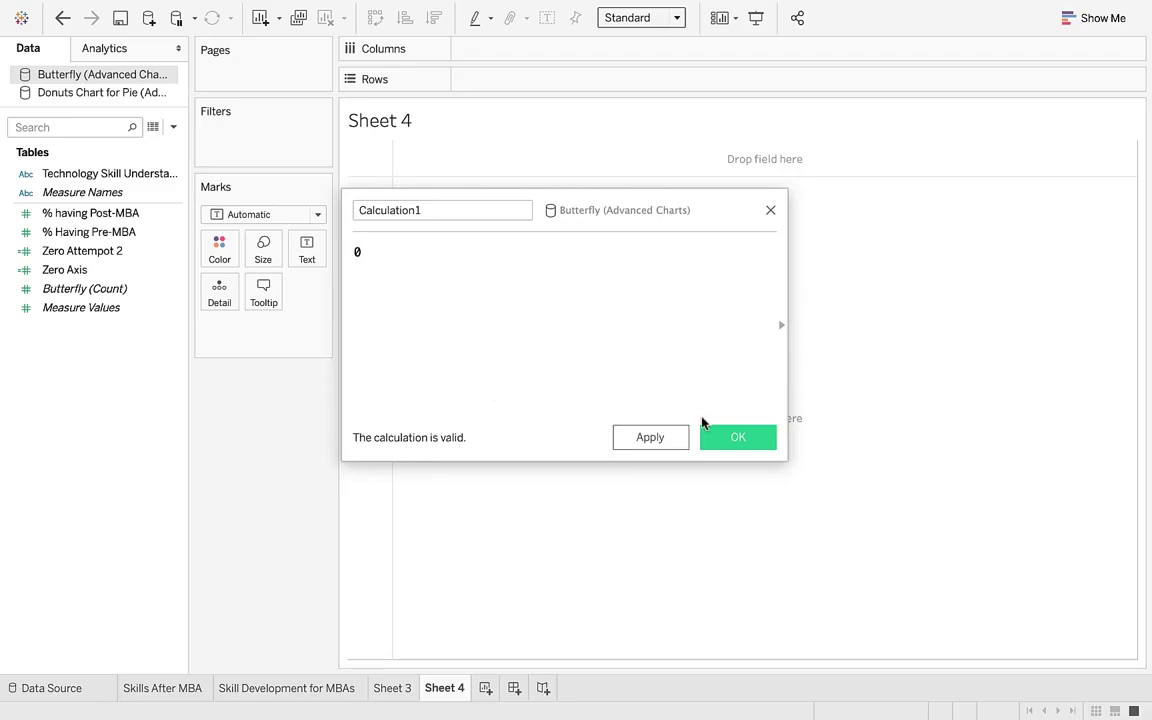
click(770, 210)
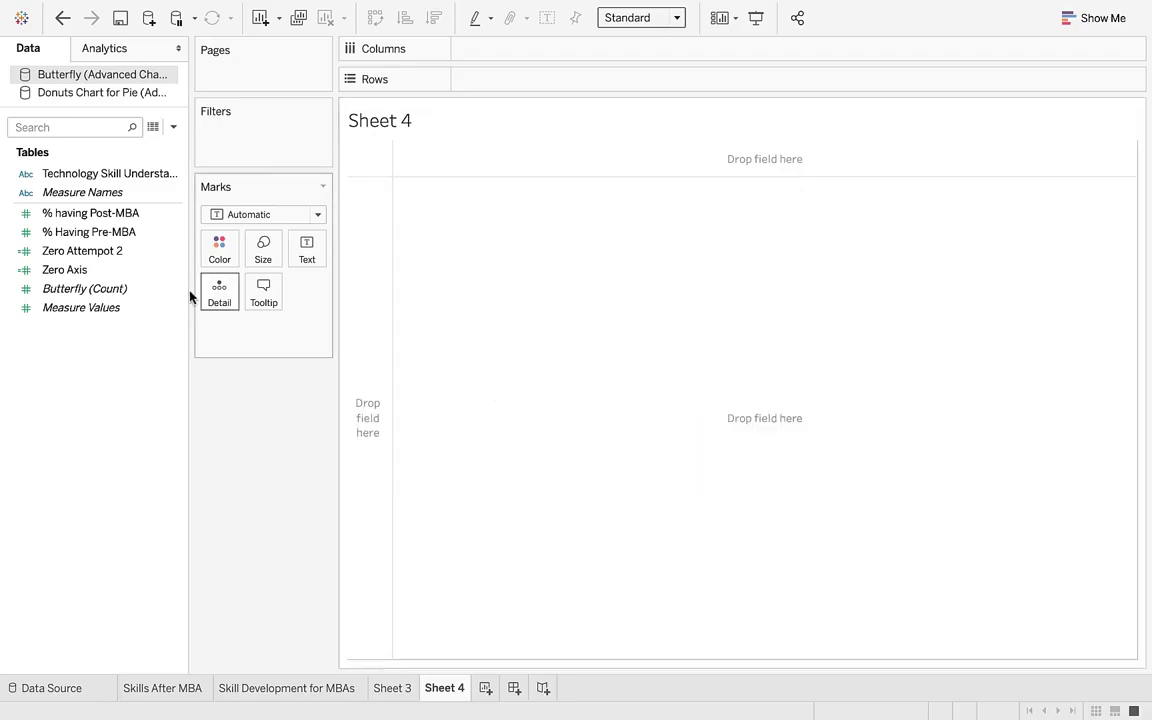
- Confirm that the existing Zero Axis calculated field's formula is 0
click(106, 276)
click(177, 269)
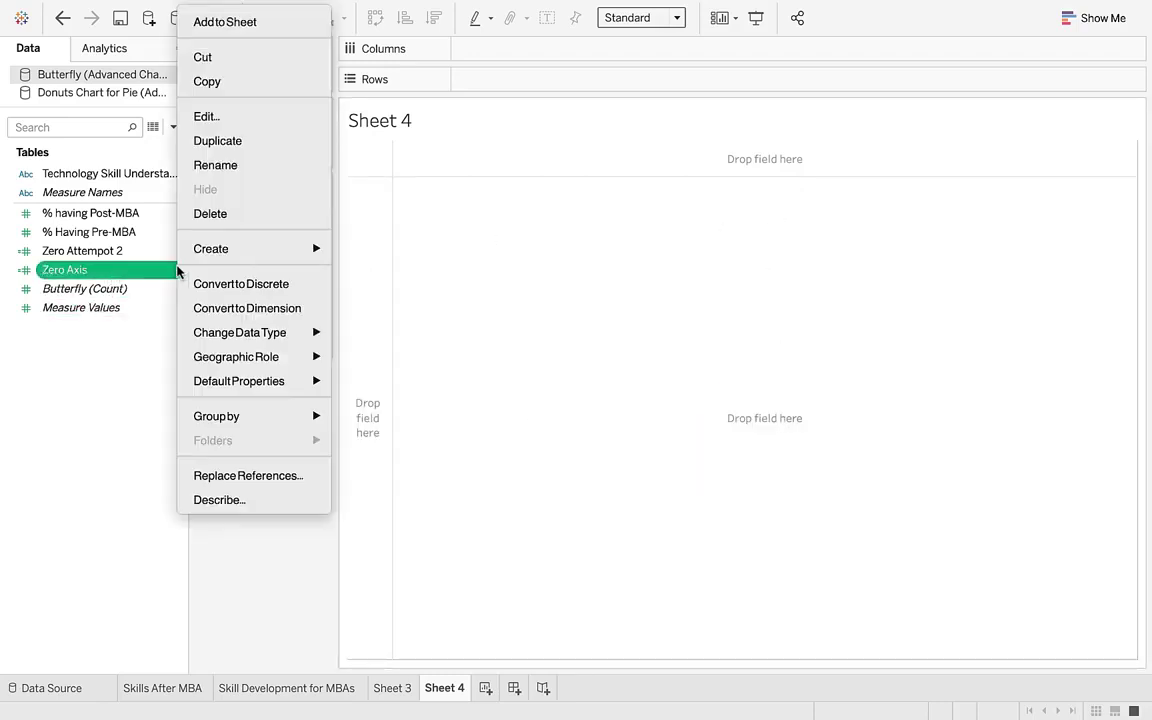
click(226, 117)
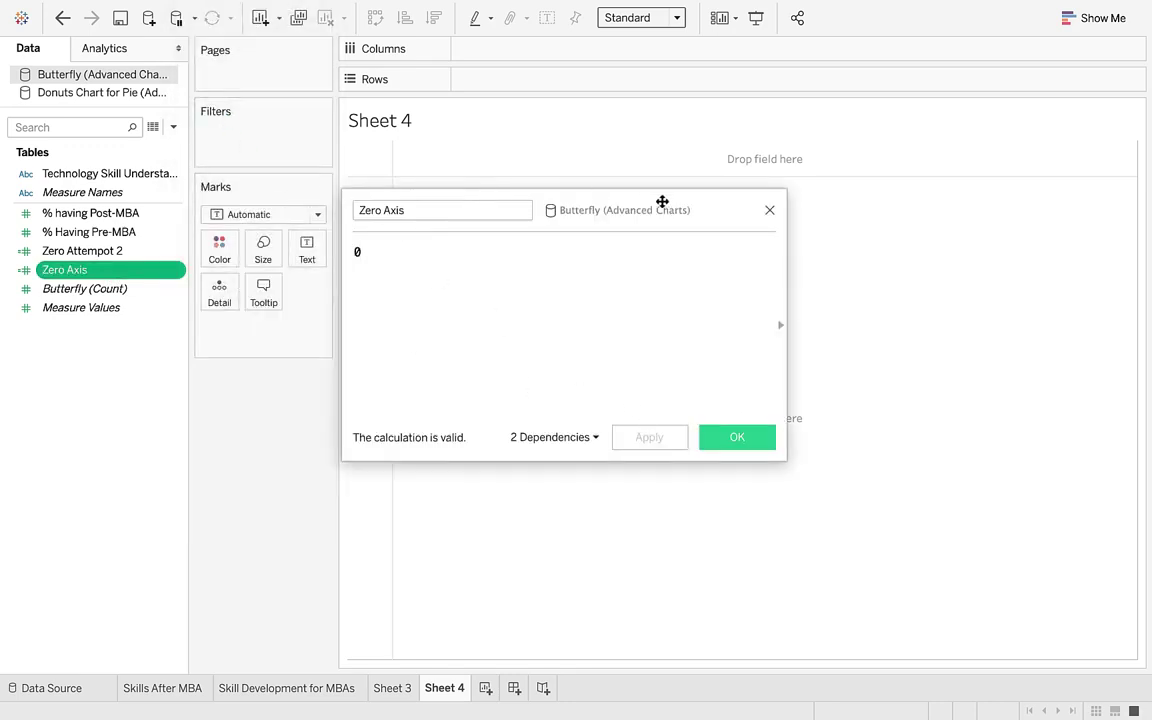
click(769, 210)
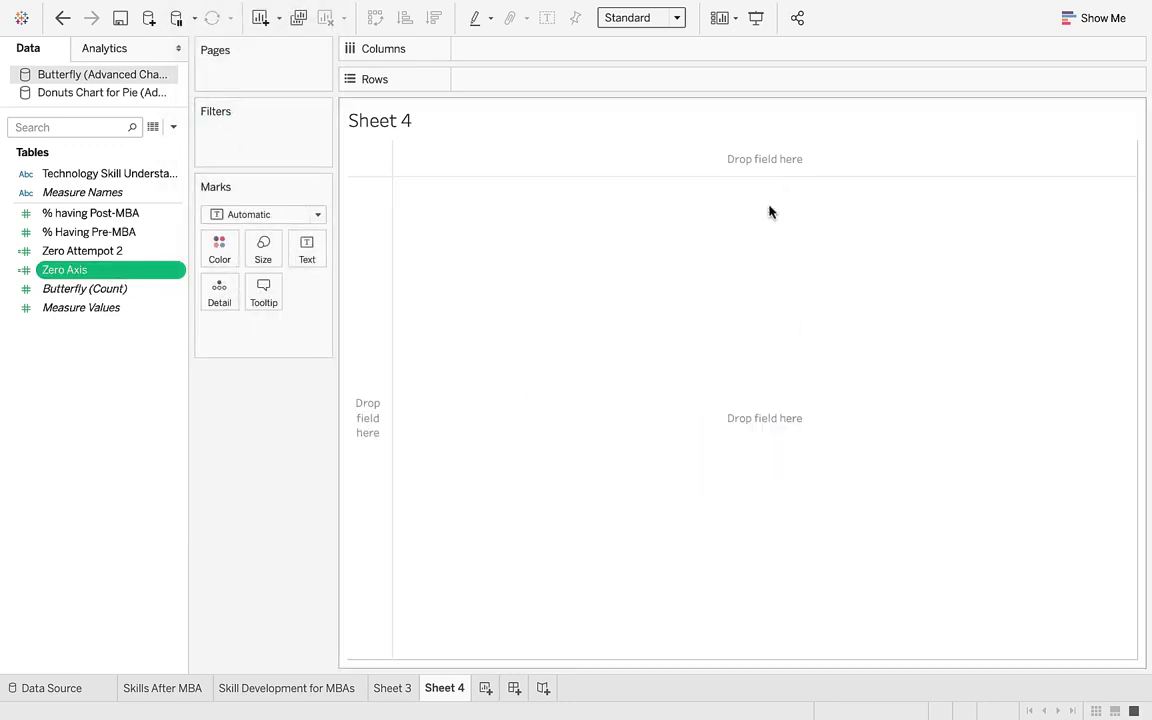
- Switch to the Donuts Chart for Pie data source and check its Zero Axis formula
click(78, 94)
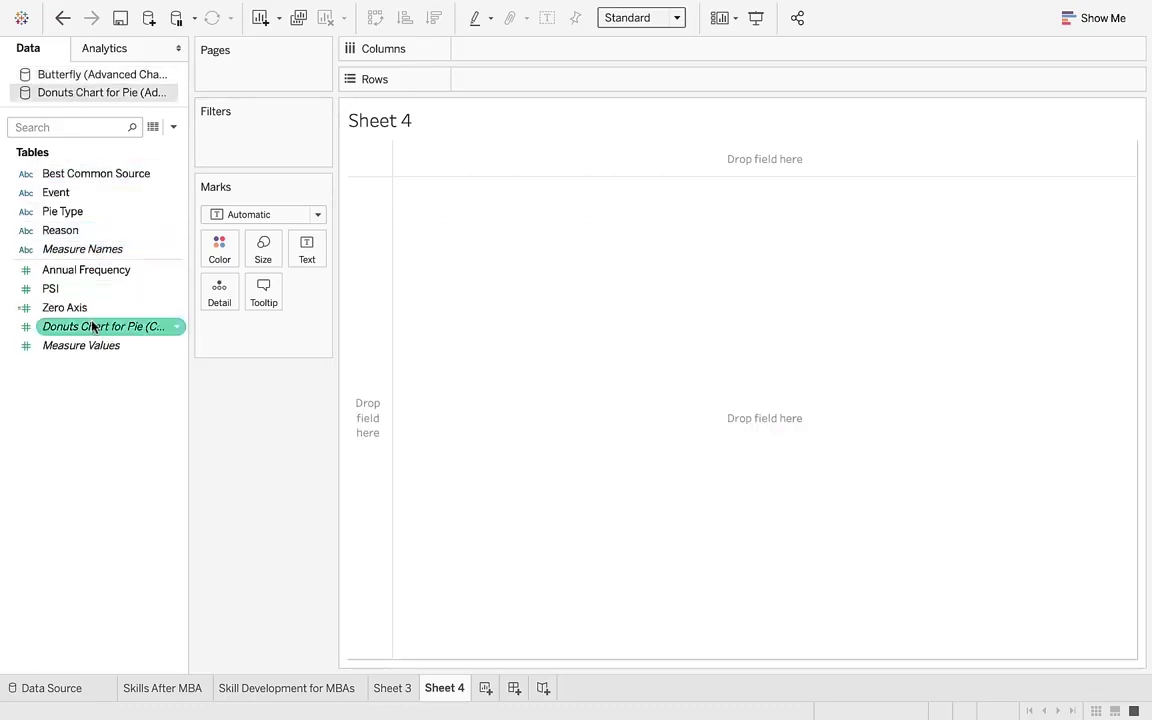
right_click(120, 411)
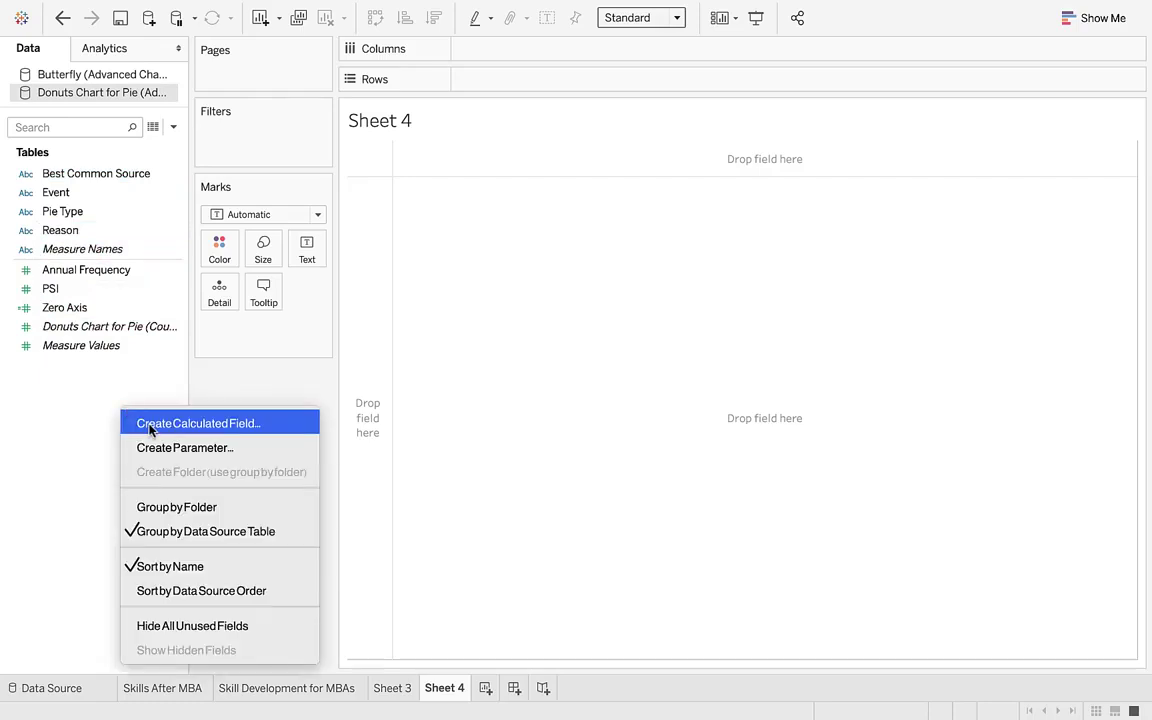
click(90, 360)
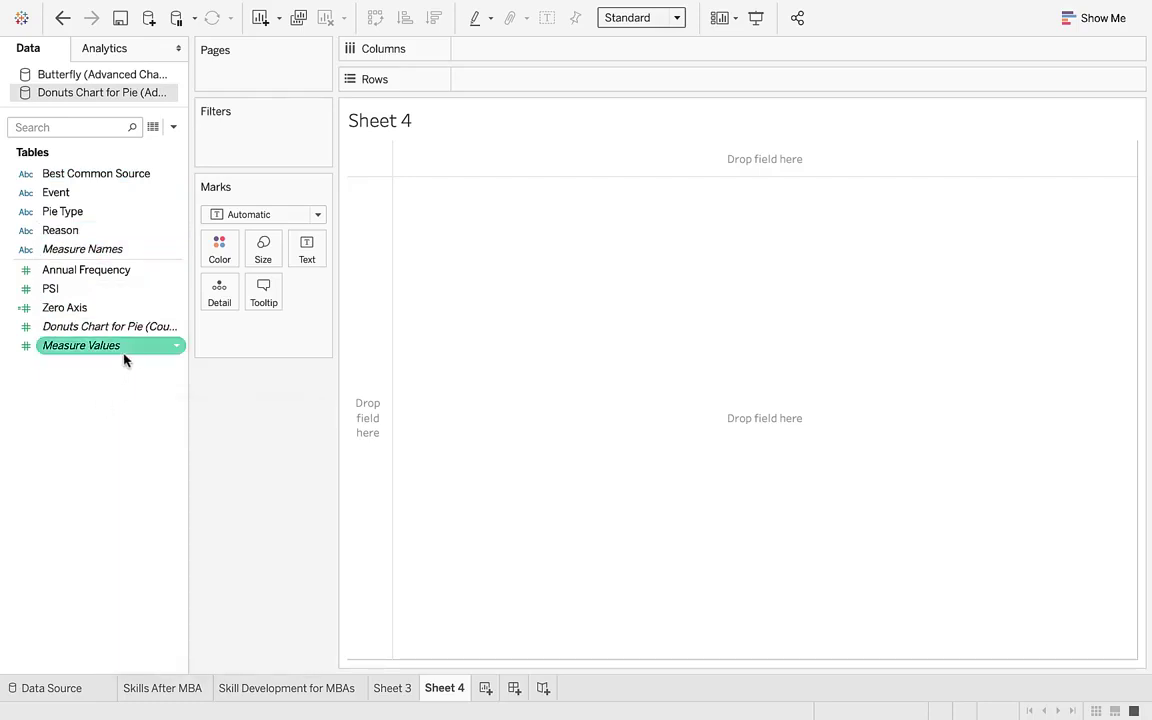
click(177, 308)
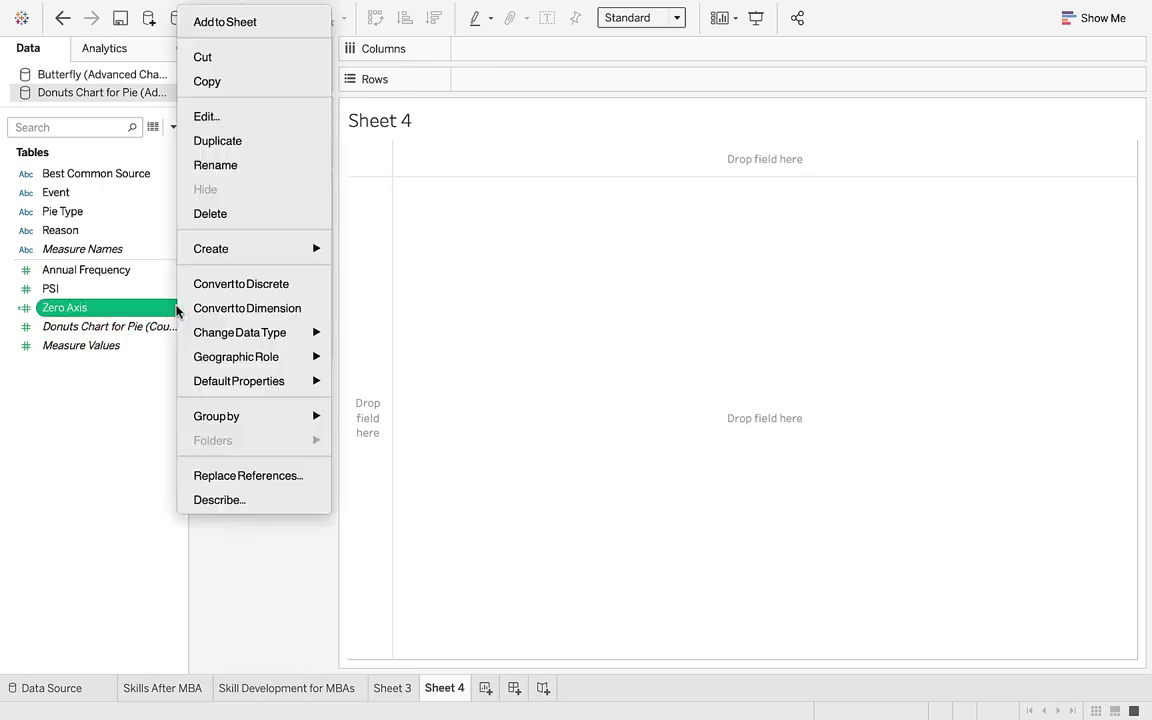
click(222, 118)
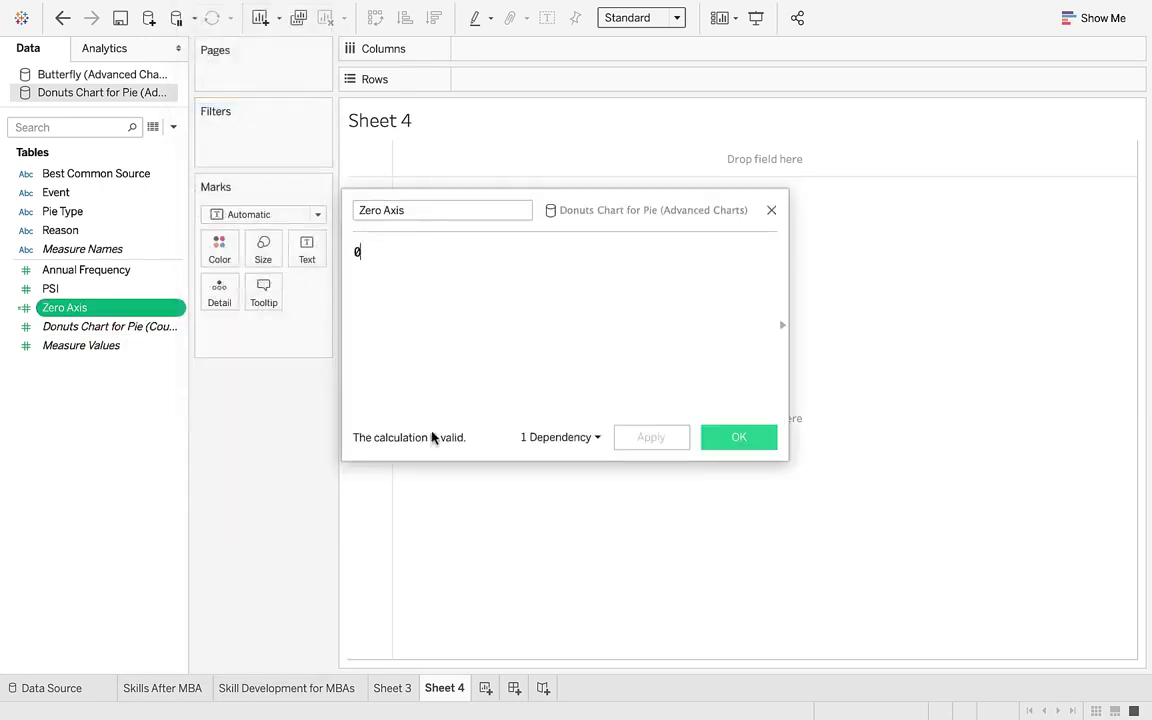
click(740, 437)
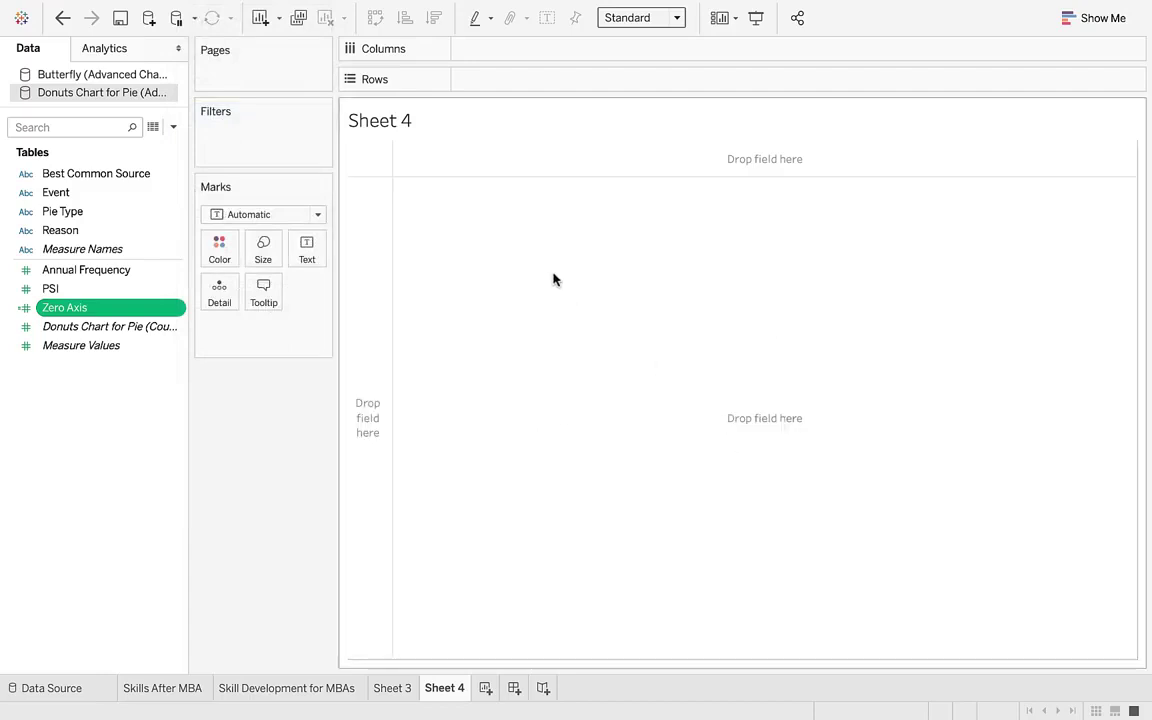
- Rename the Sheet 4 worksheet to 'PSI'
double_click(445, 689)
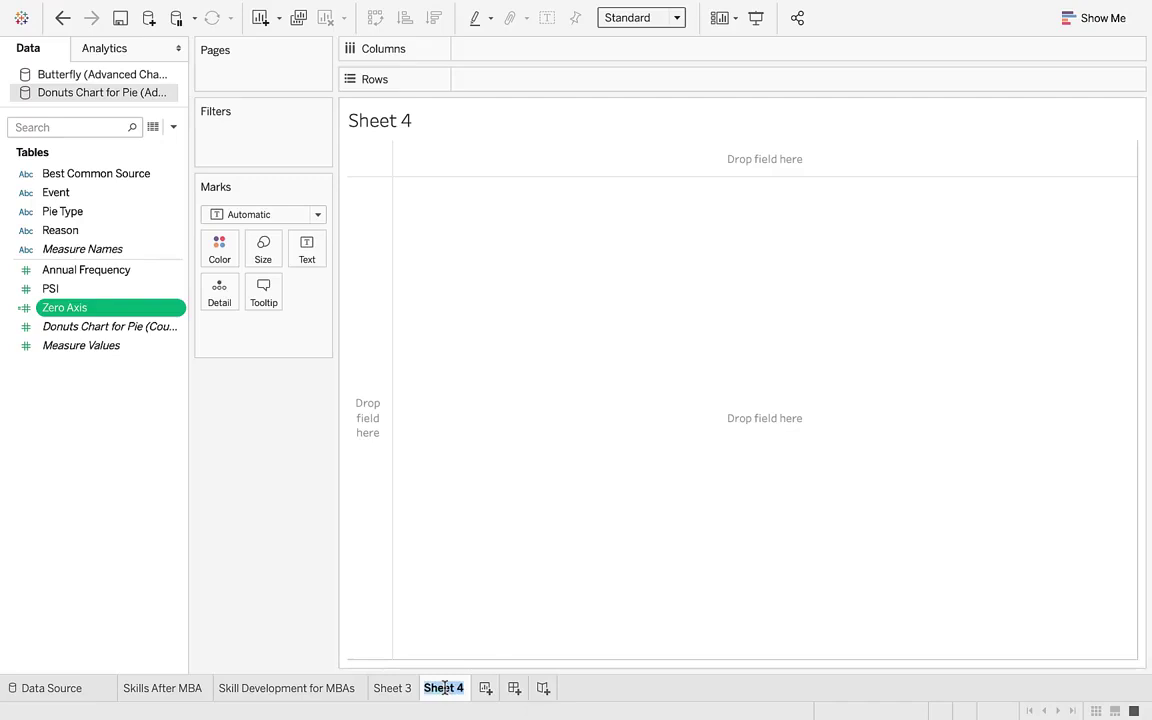
text(PSI)
key(Return)
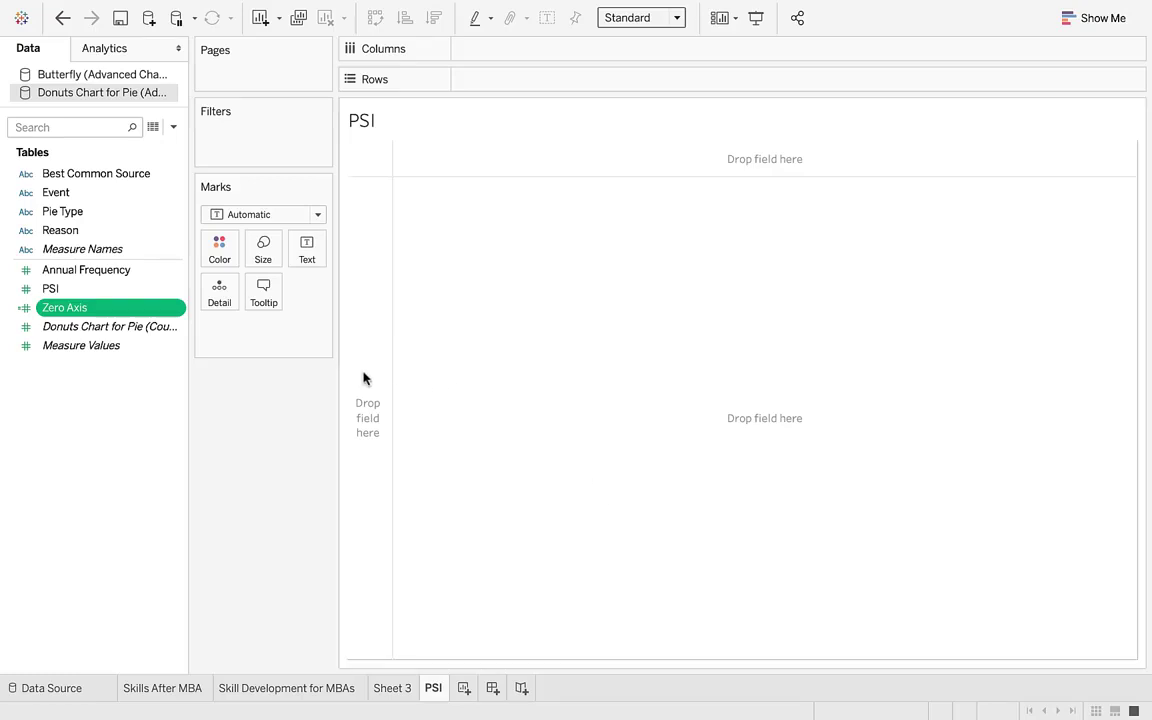
- Place SUM(Zero Axis) twice on Rows and set the mark type to Pie
drag(107, 312, 522, 84)
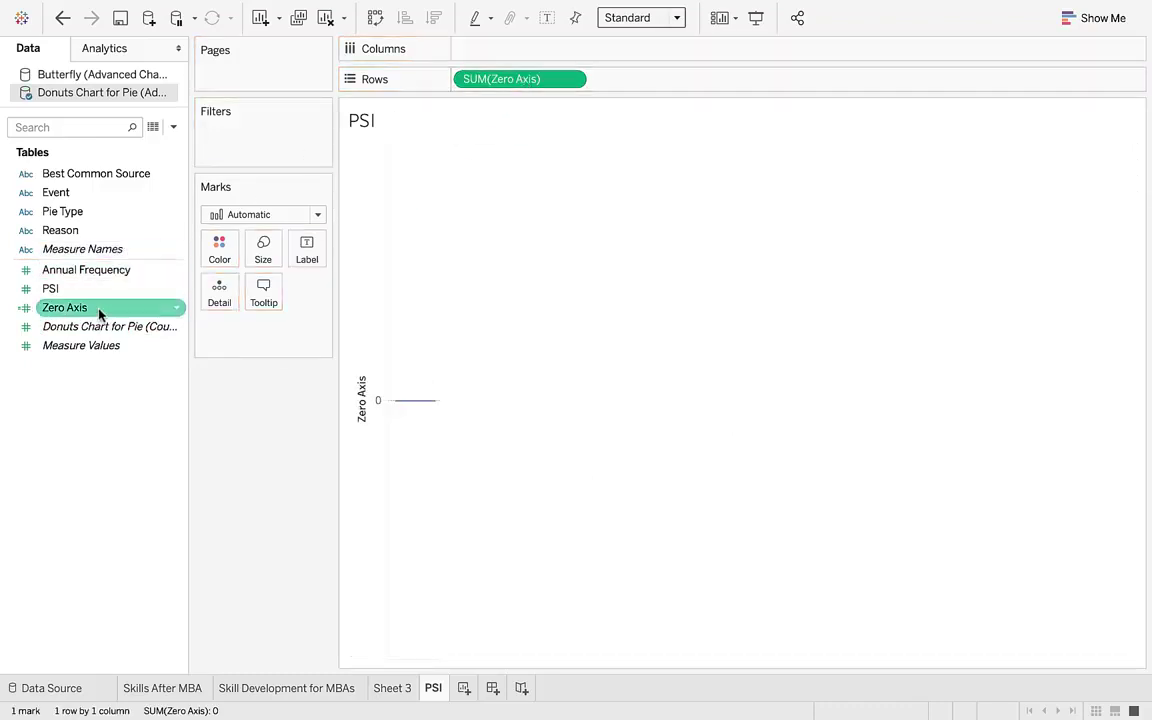
drag(97, 310, 671, 88)
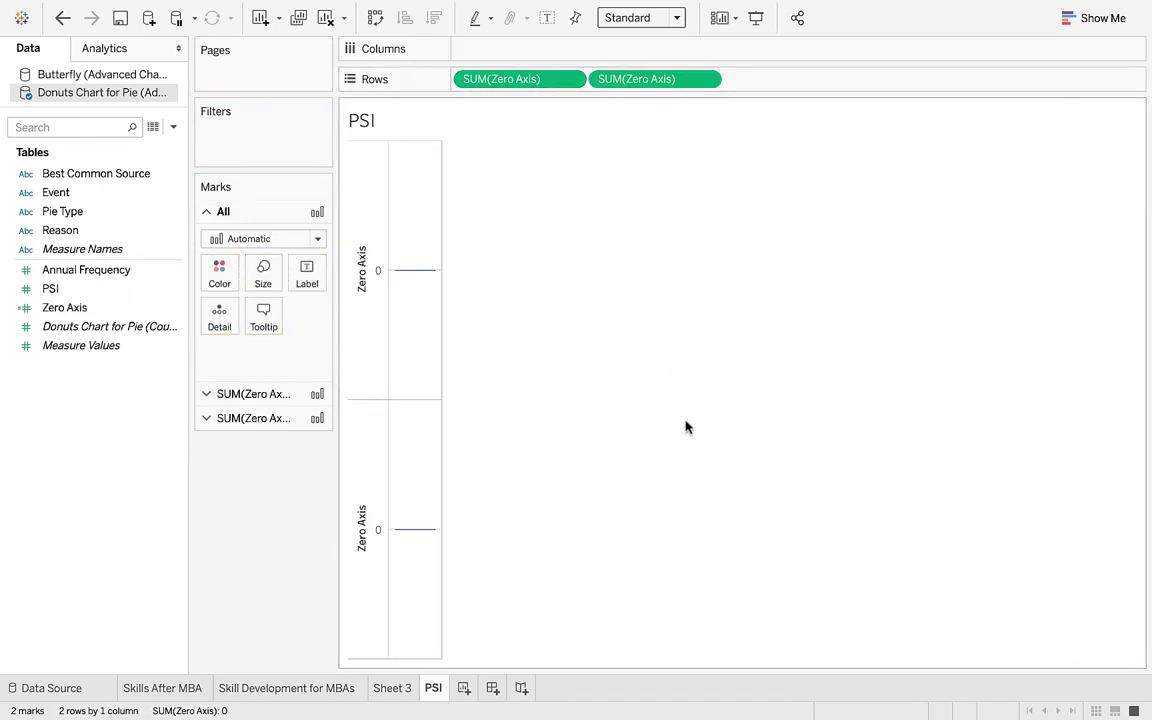
click(317, 240)
click(238, 446)
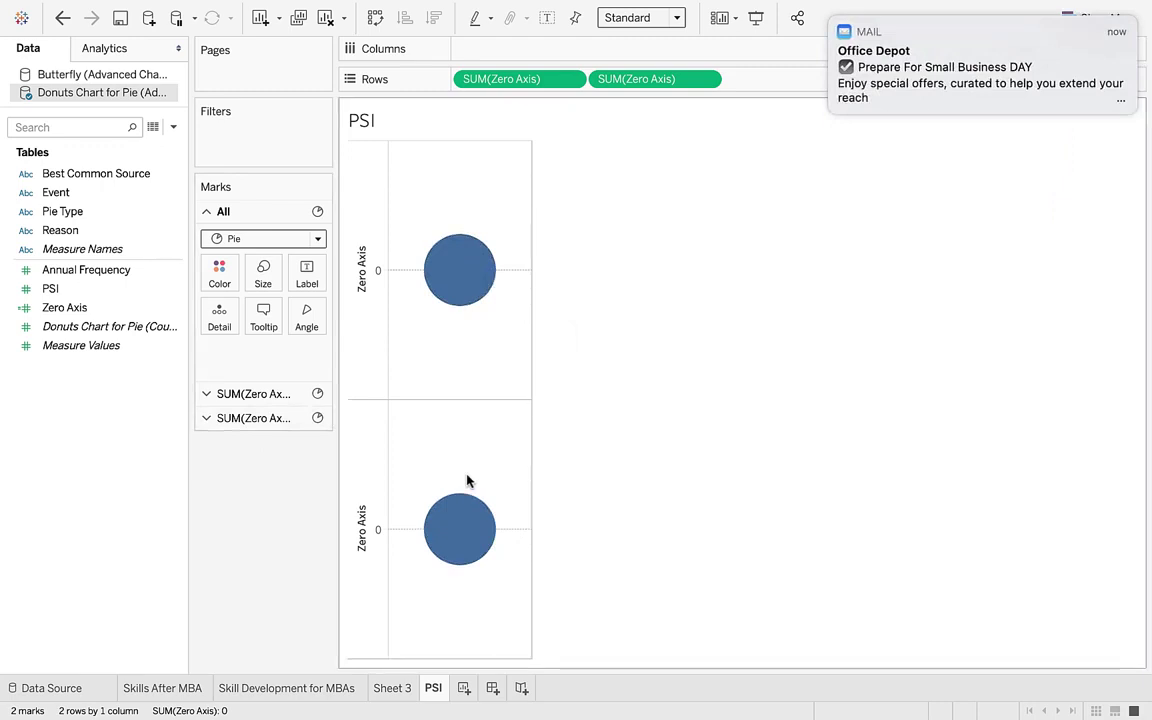
- Overlay the two Zero Axis pies on a dual axis and fit the view to Entire View
click(707, 80)
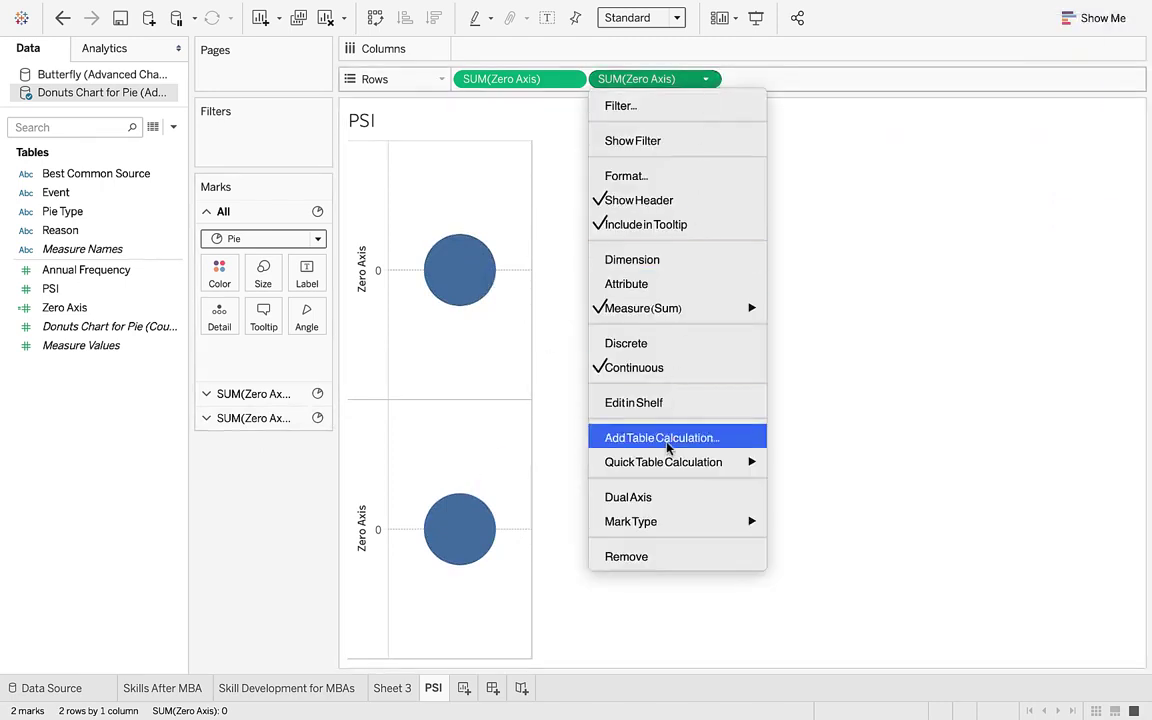
click(661, 495)
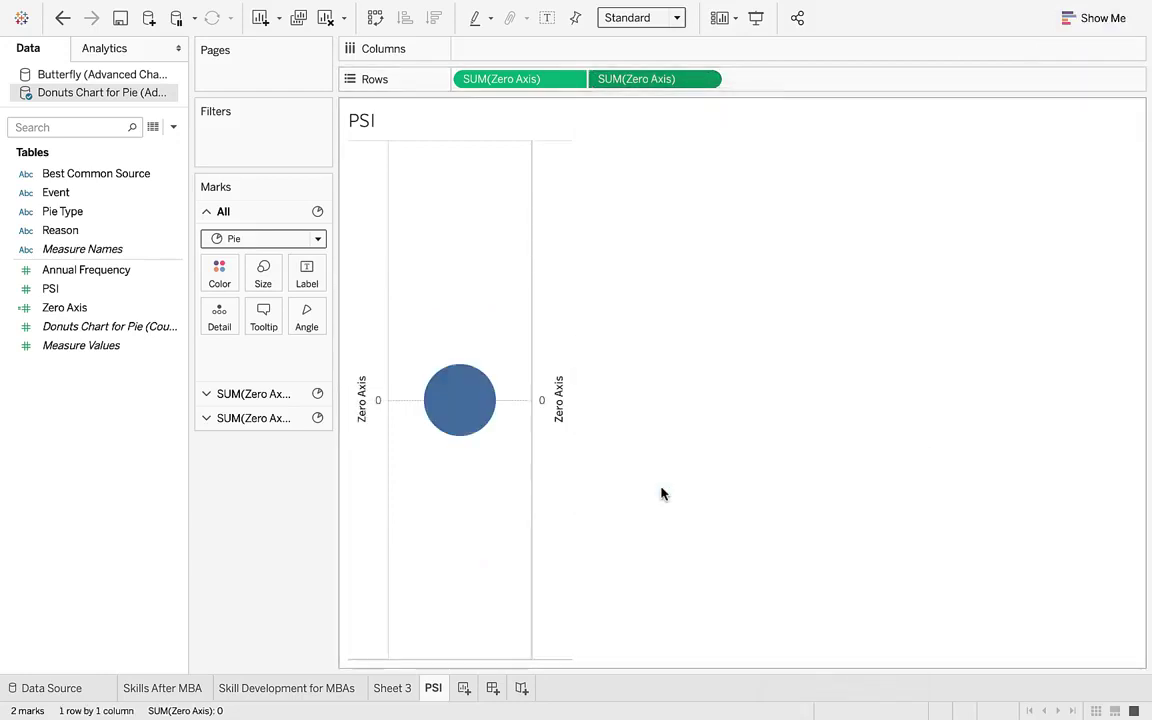
click(677, 18)
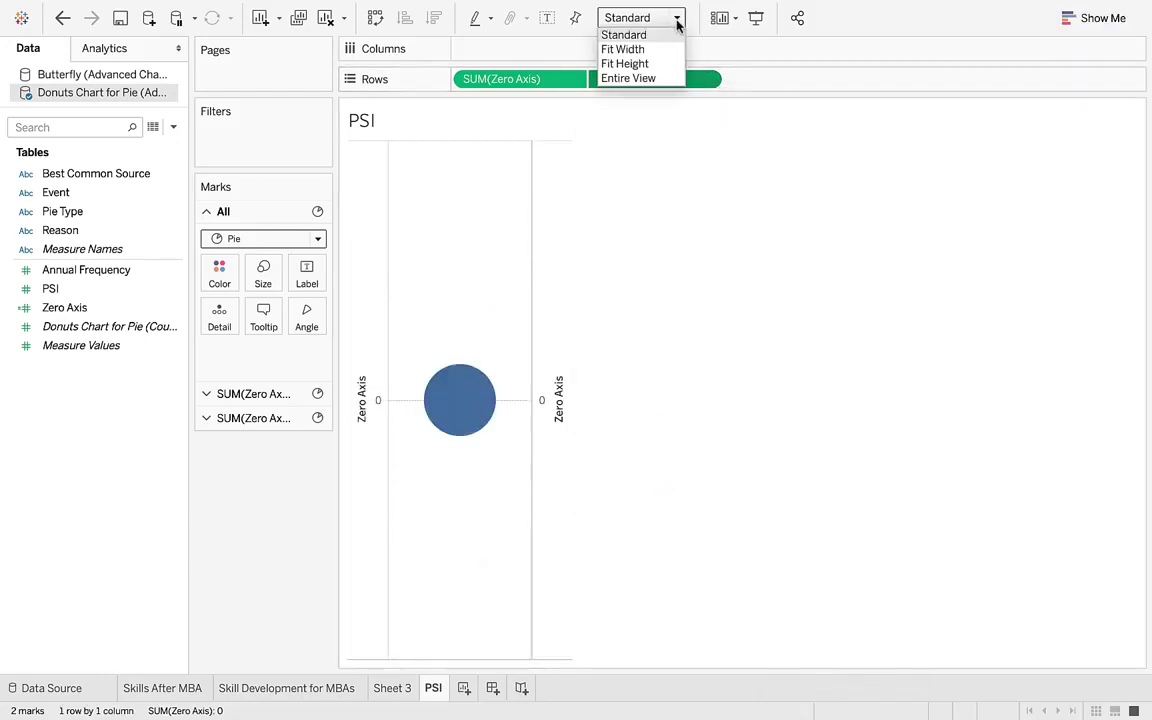
click(656, 80)
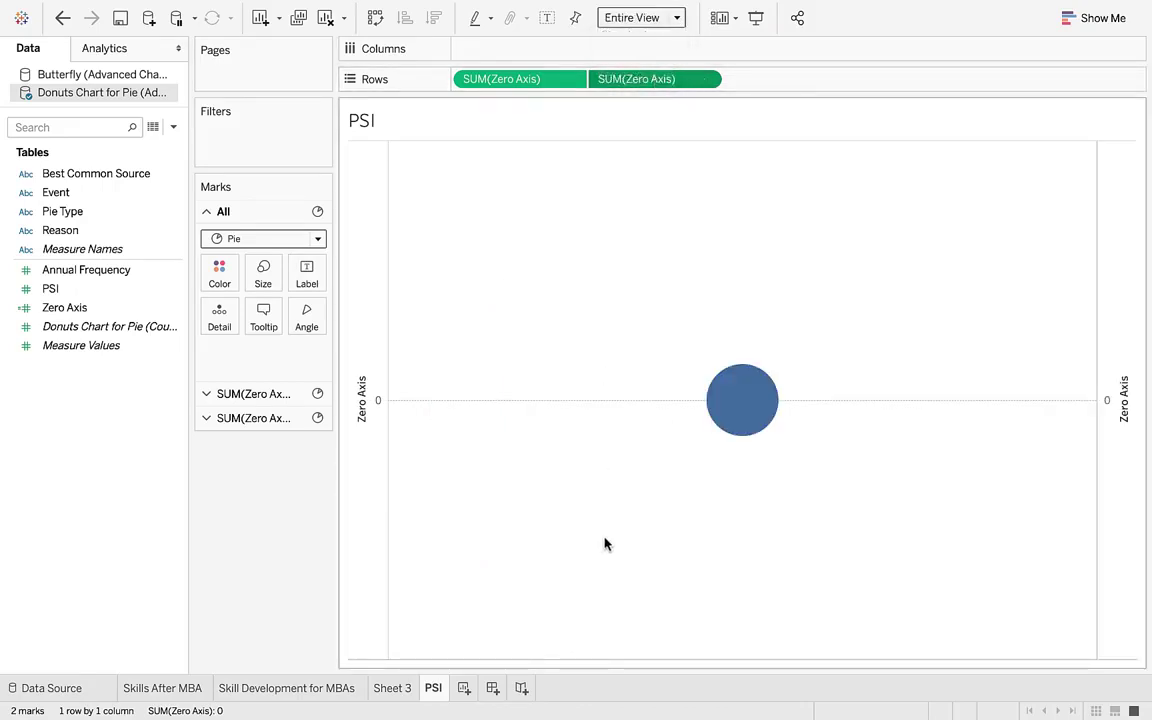
- Shrink the inner pie slightly and colour it white to form the donut hole
click(251, 423)
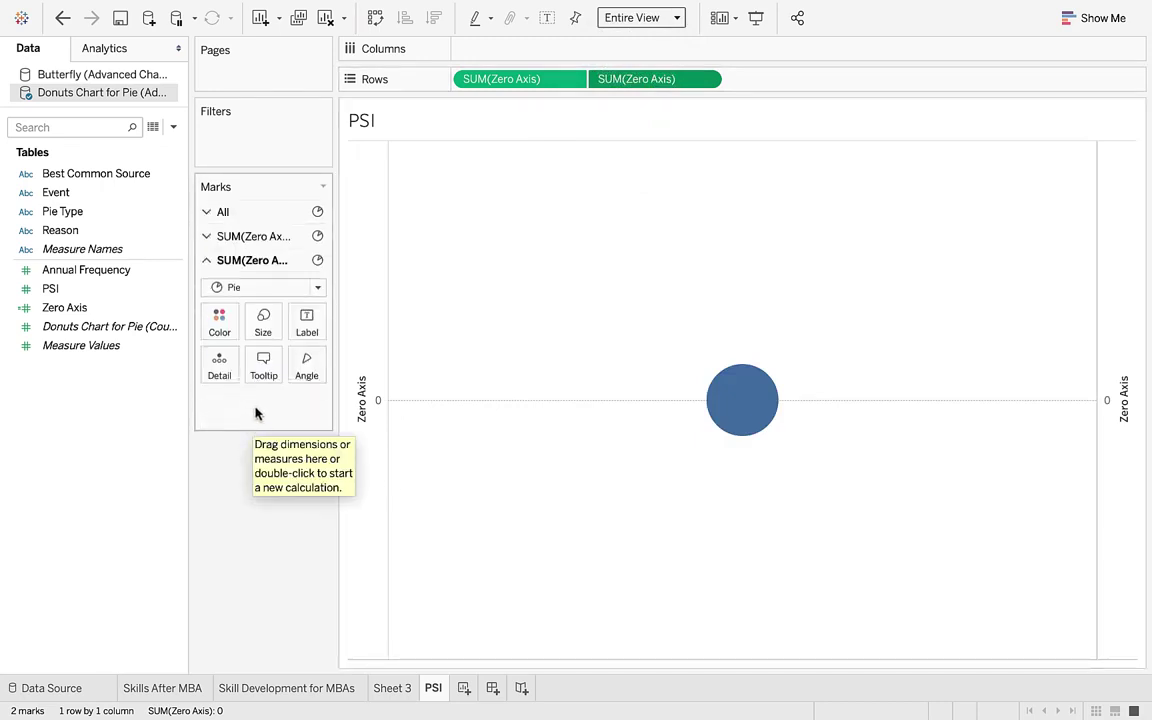
click(262, 324)
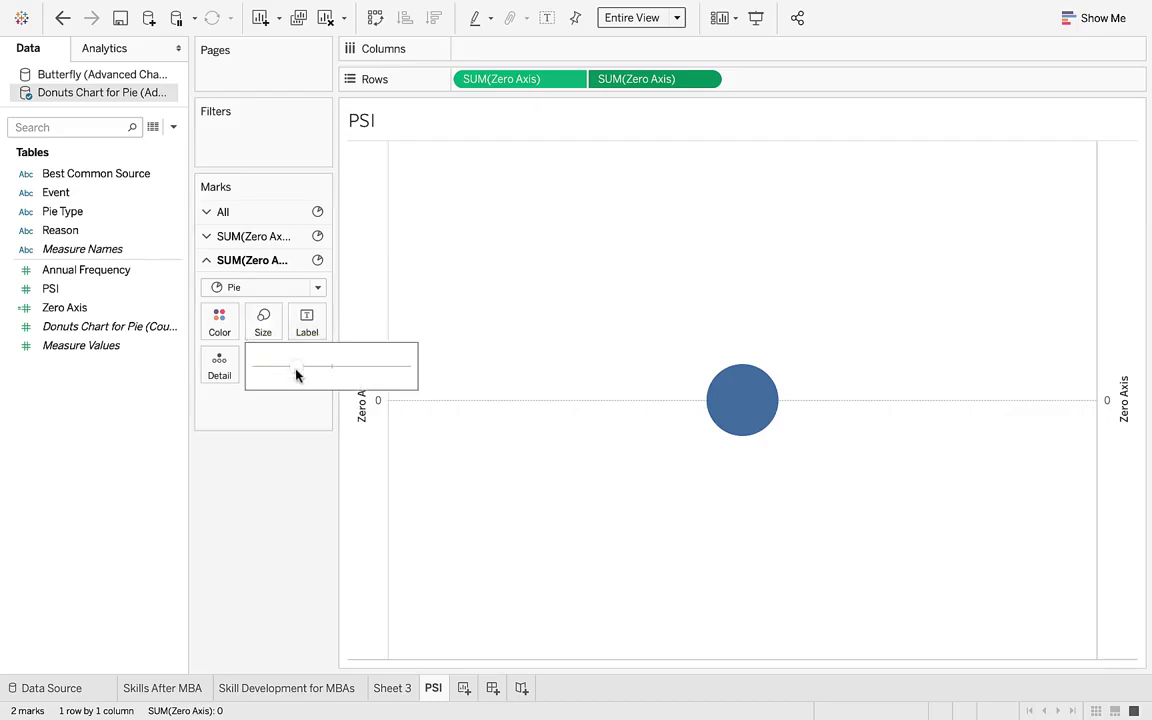
drag(296, 374, 287, 372)
click(219, 320)
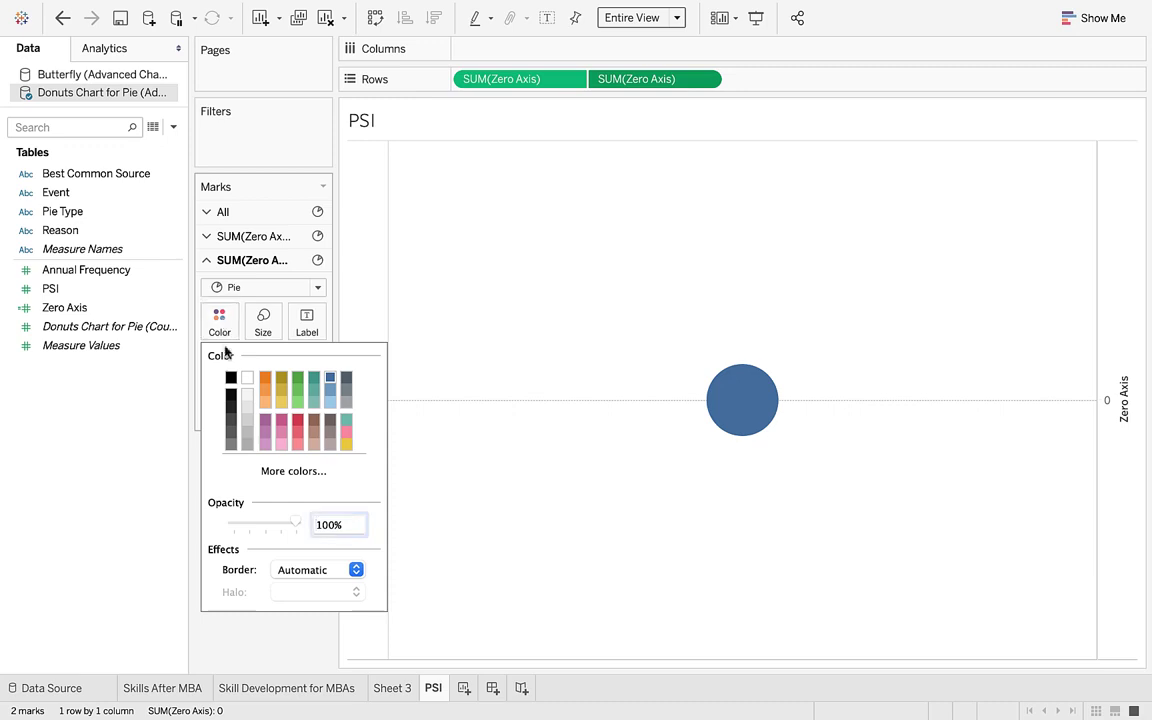
click(247, 377)
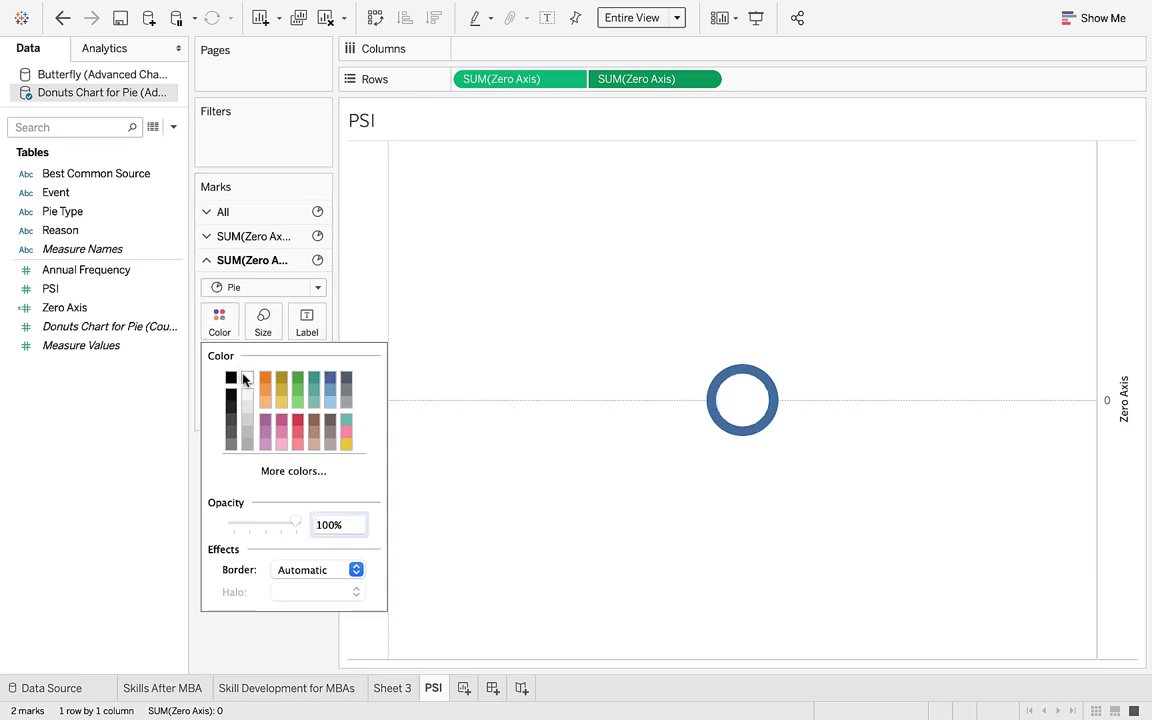
click(446, 541)
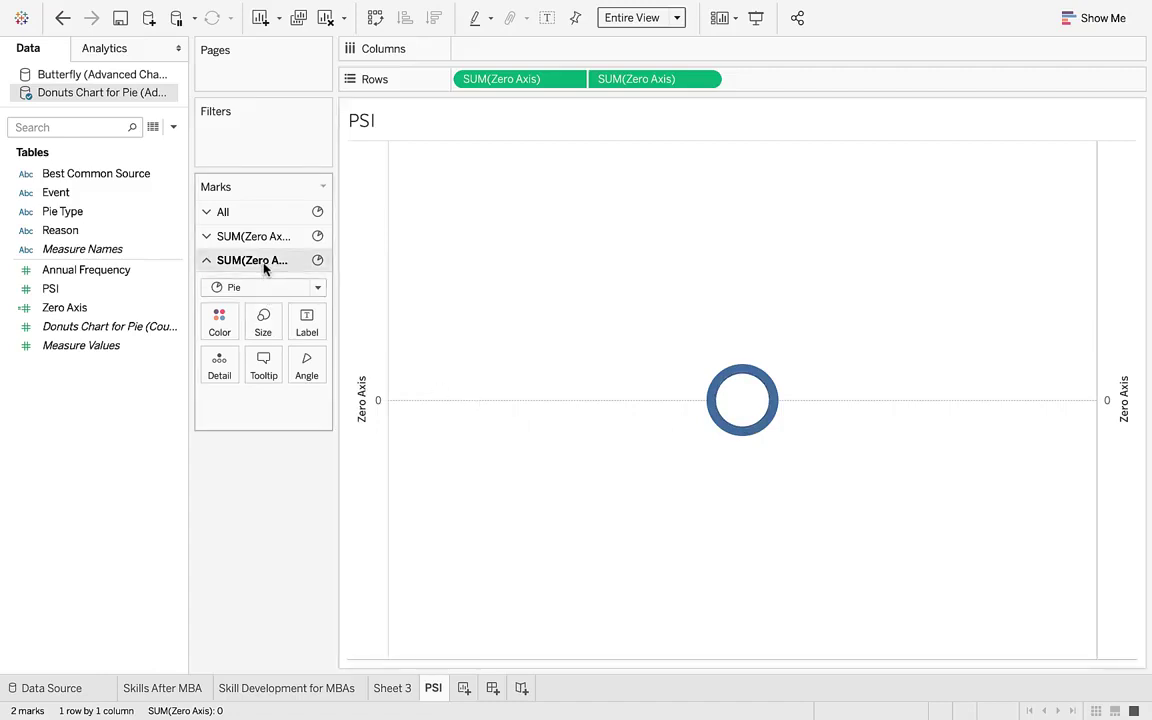
- Adjust the outer pie's size to set the thickness of the donut ring
mouse_move(745, 424)
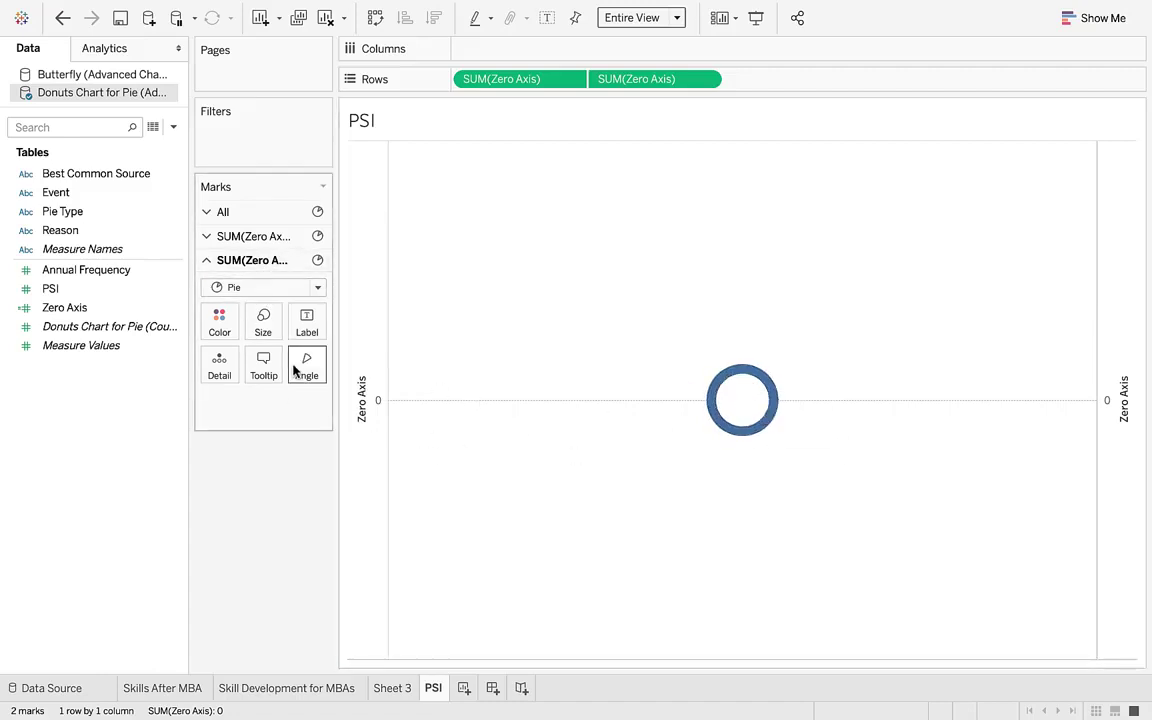
click(253, 236)
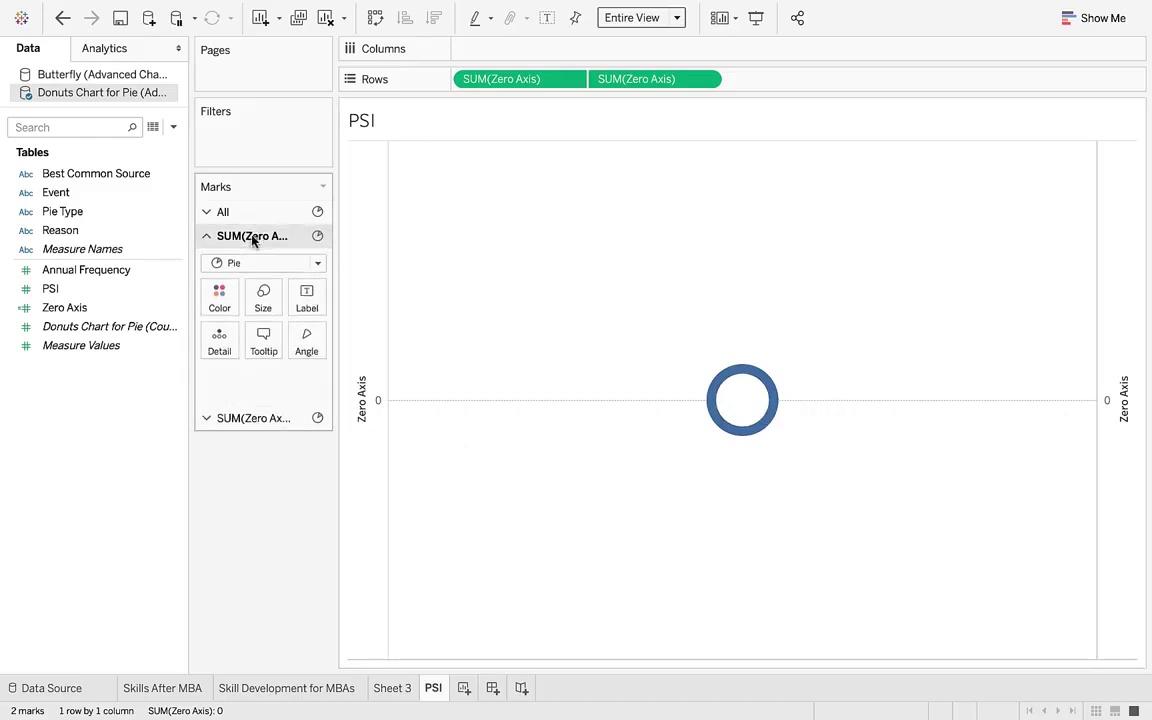
click(263, 306)
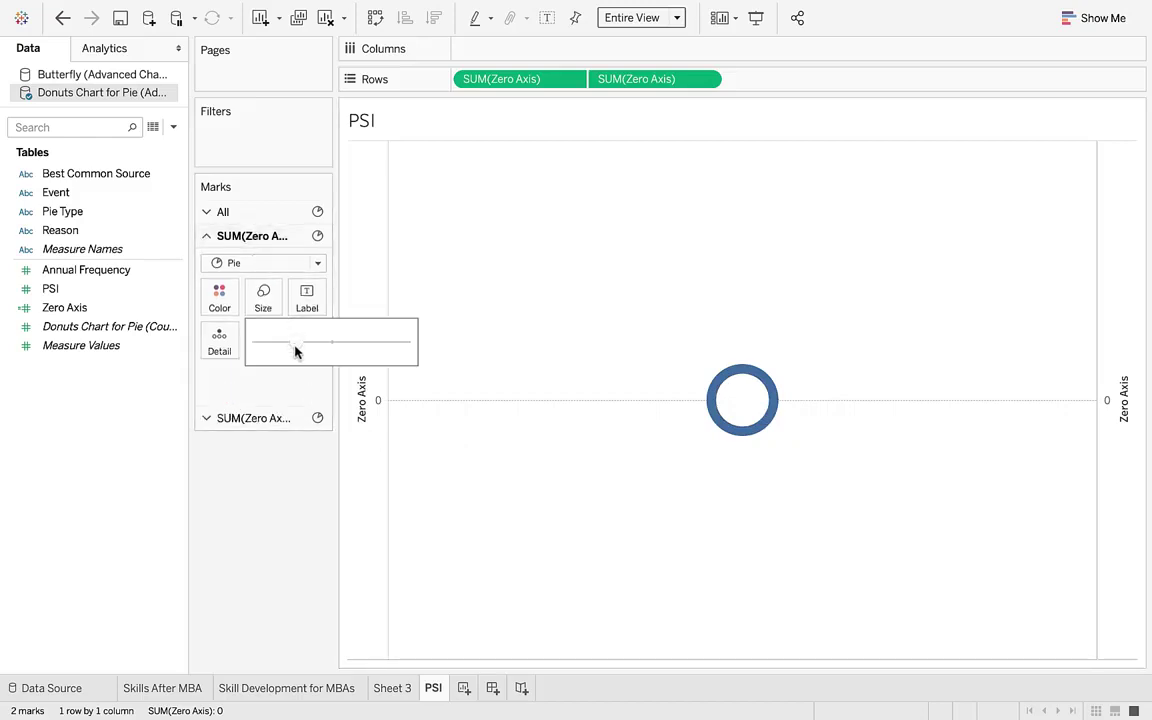
drag(296, 350, 341, 350)
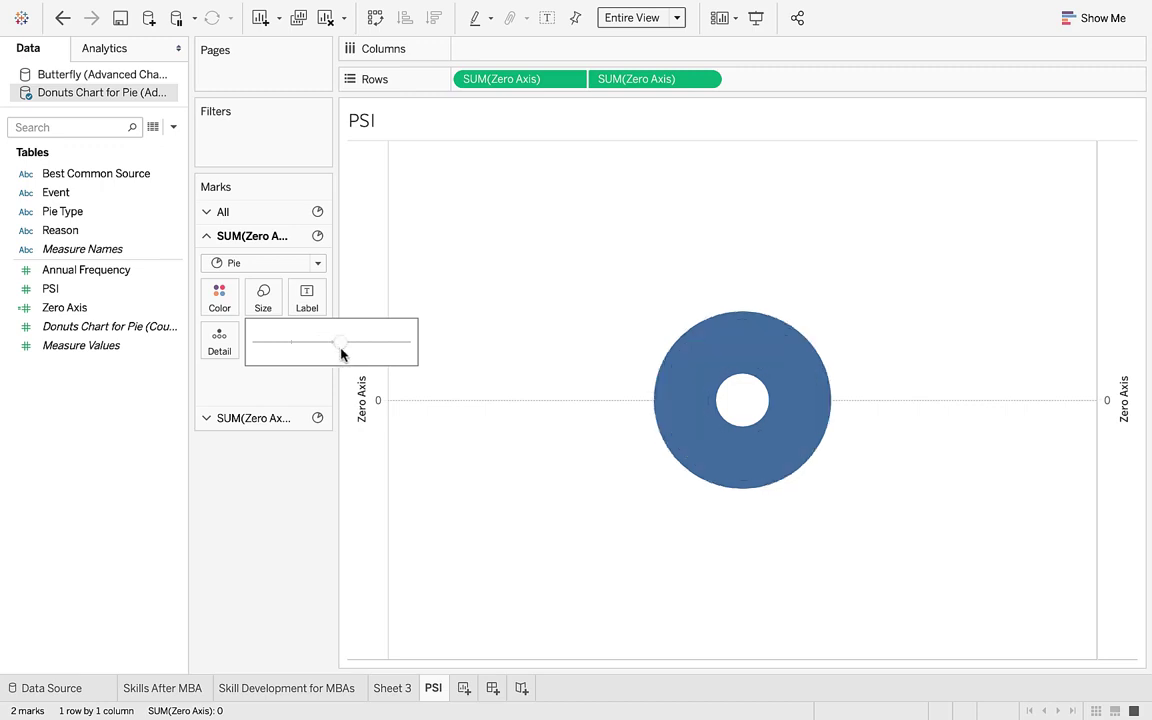
click(263, 519)
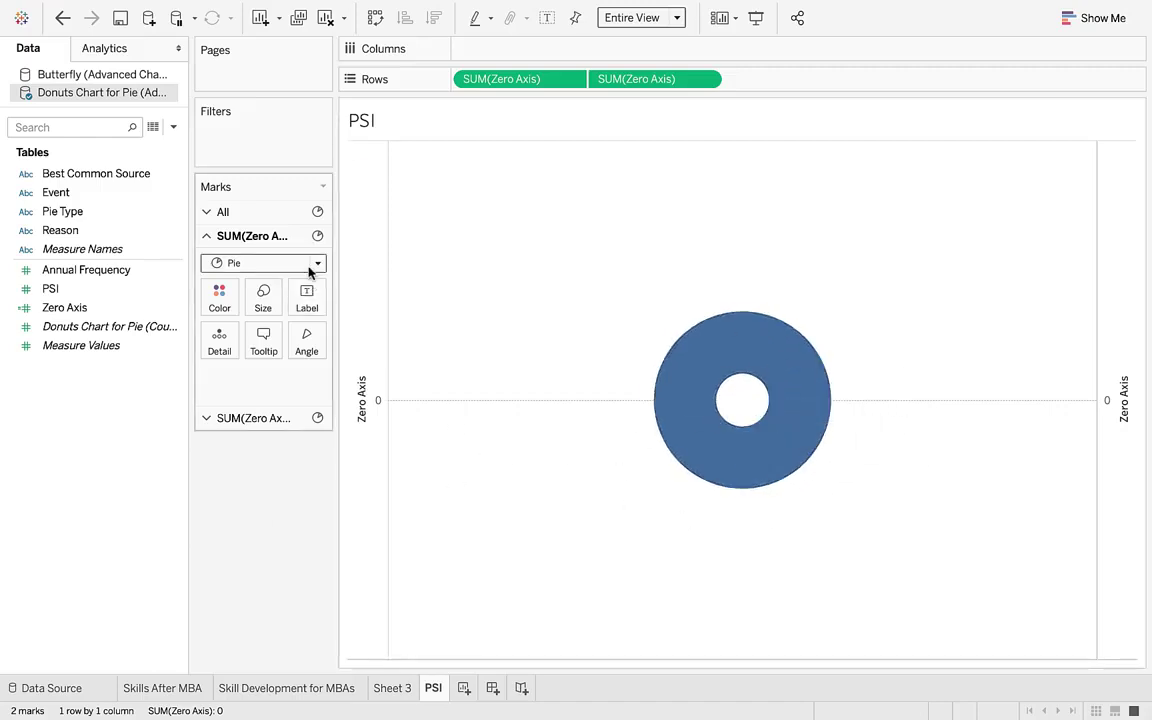
click(264, 299)
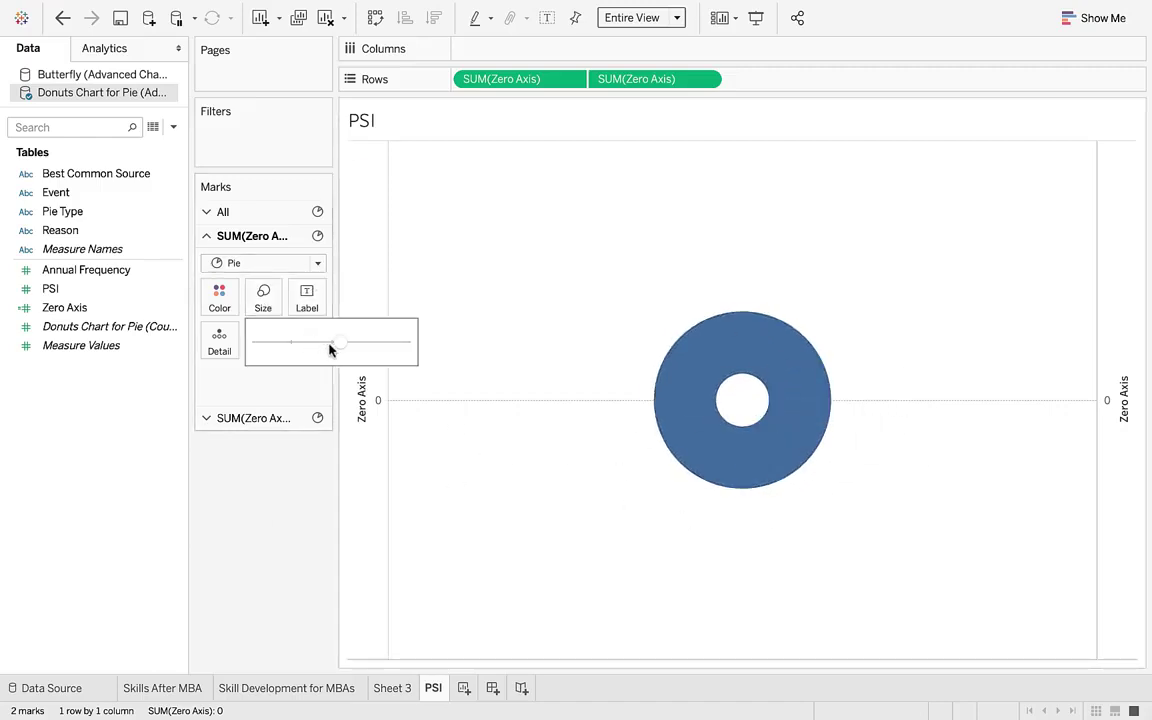
drag(339, 346, 327, 345)
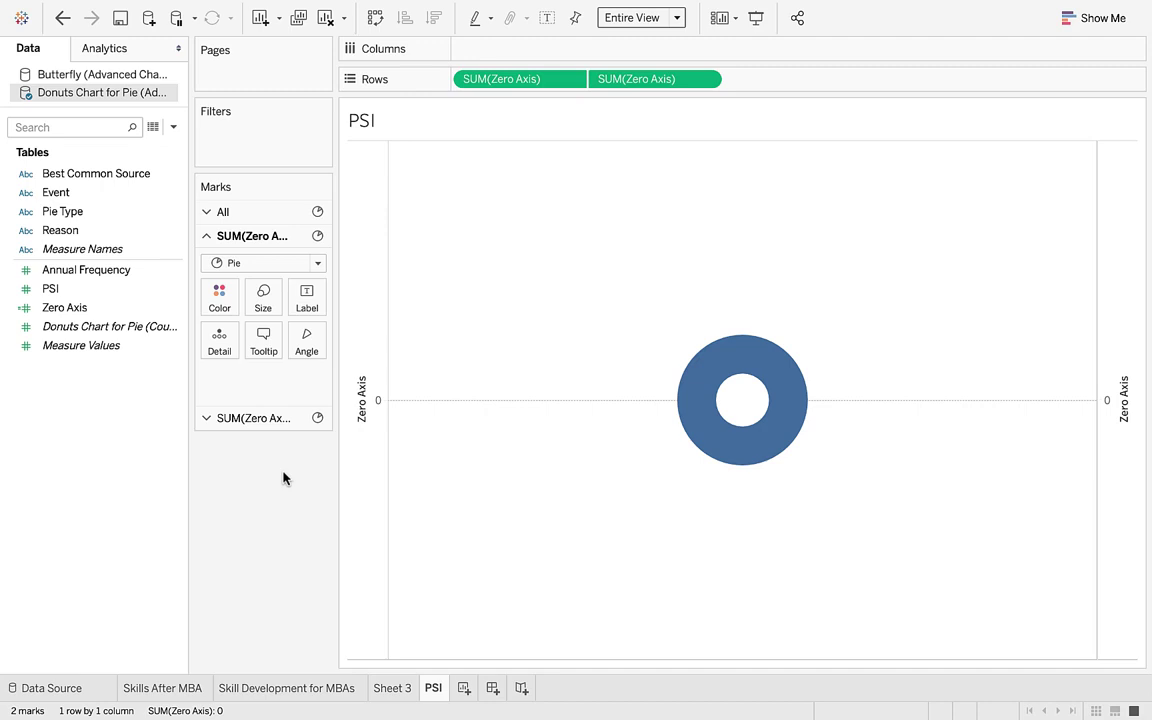
- Colour the outer donut ring orange
click(219, 299)
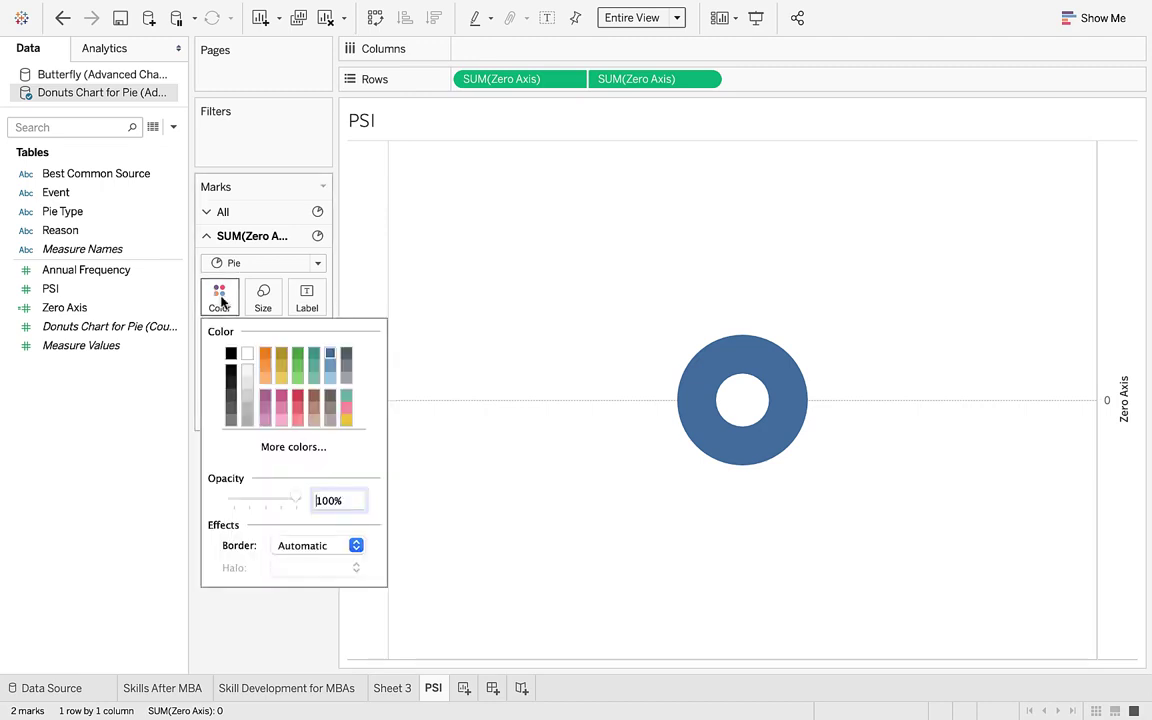
click(265, 362)
click(277, 618)
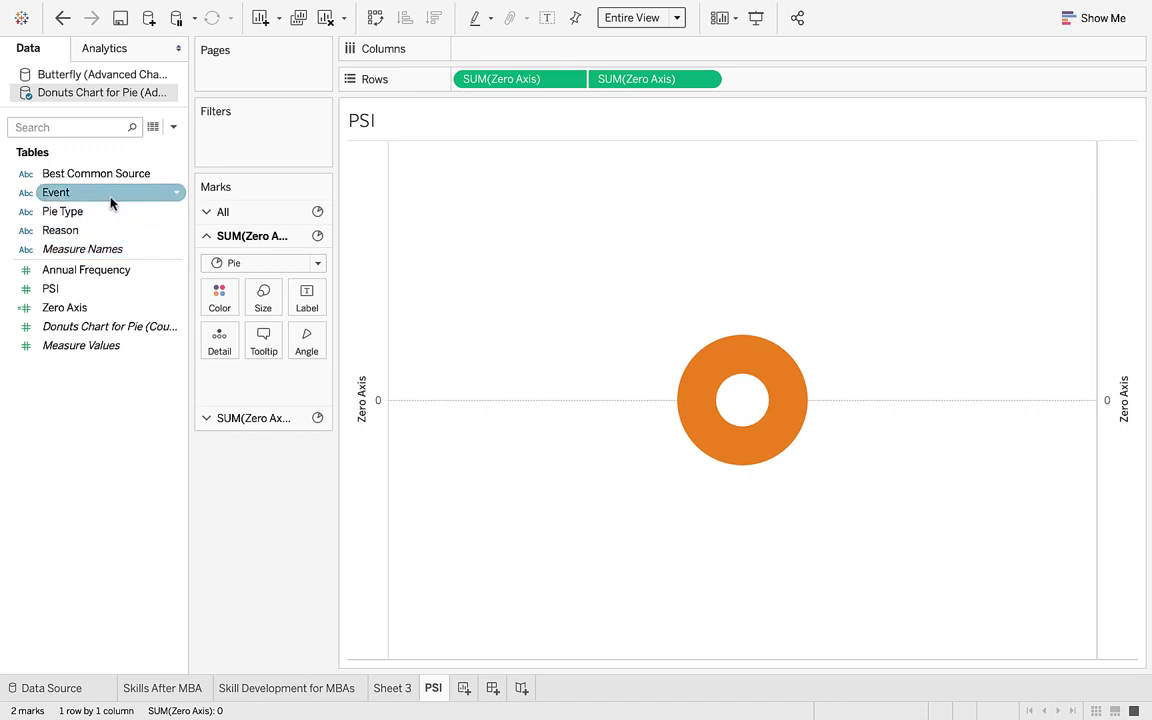
- Label the wedges by Pie Type and colour and size them by Annual Frequency
drag(110, 213, 316, 312)
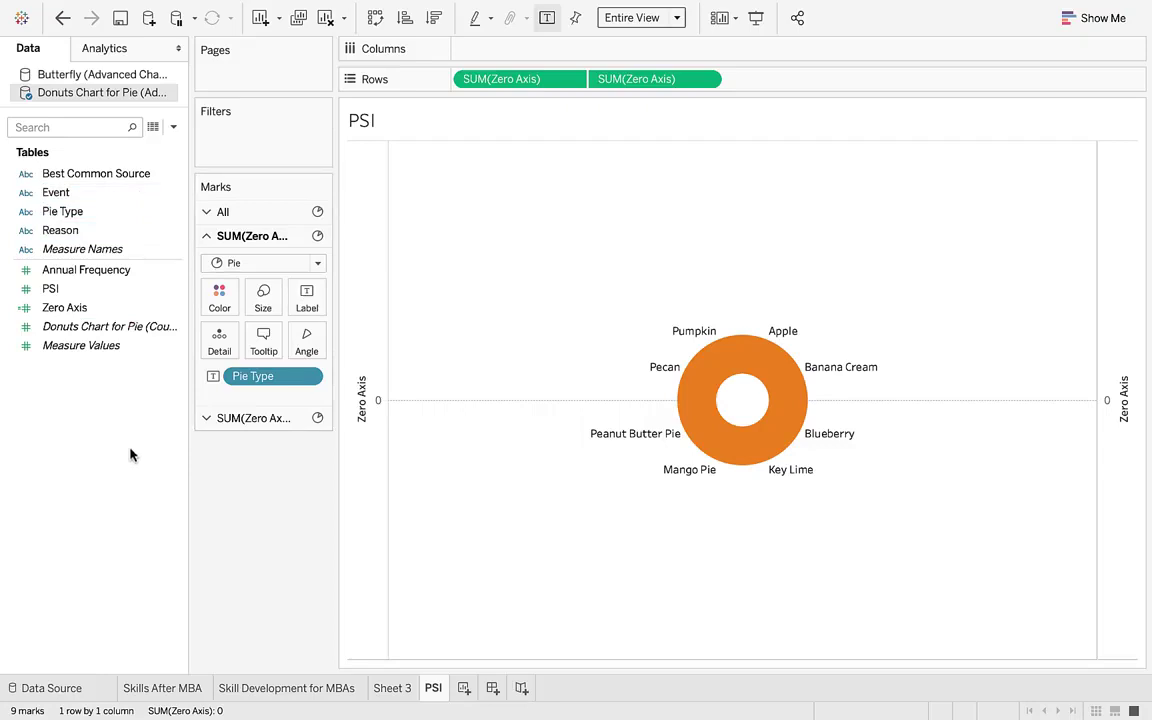
drag(115, 268, 265, 303)
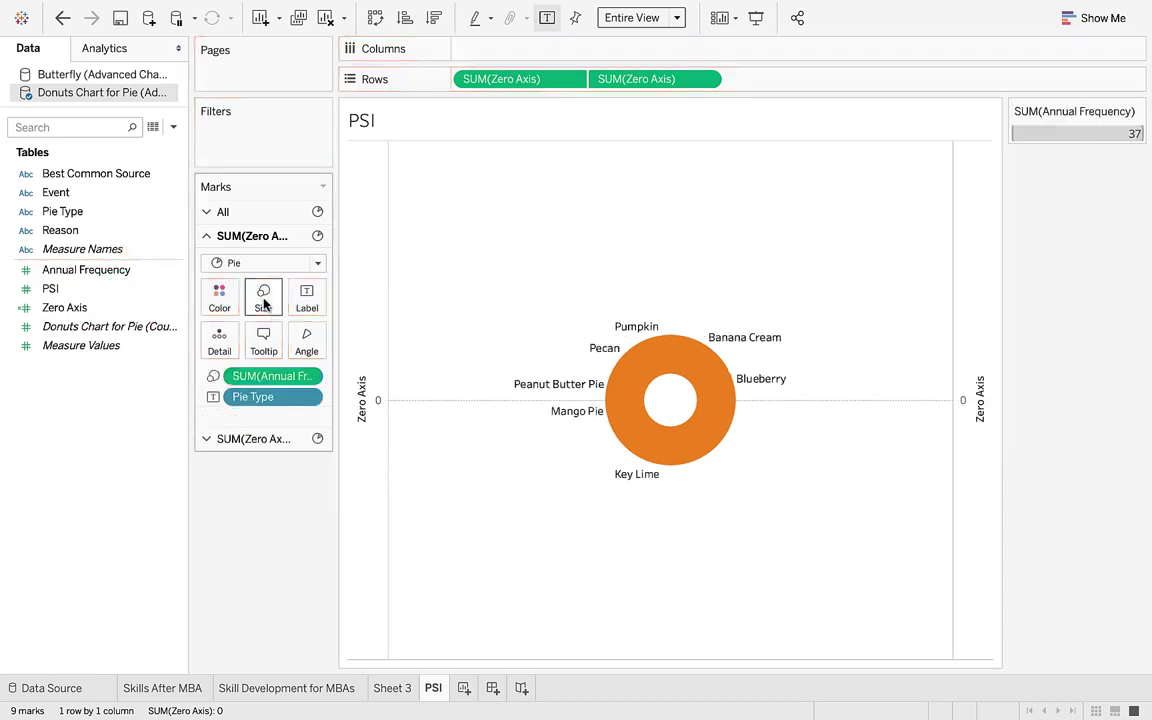
click(62, 18)
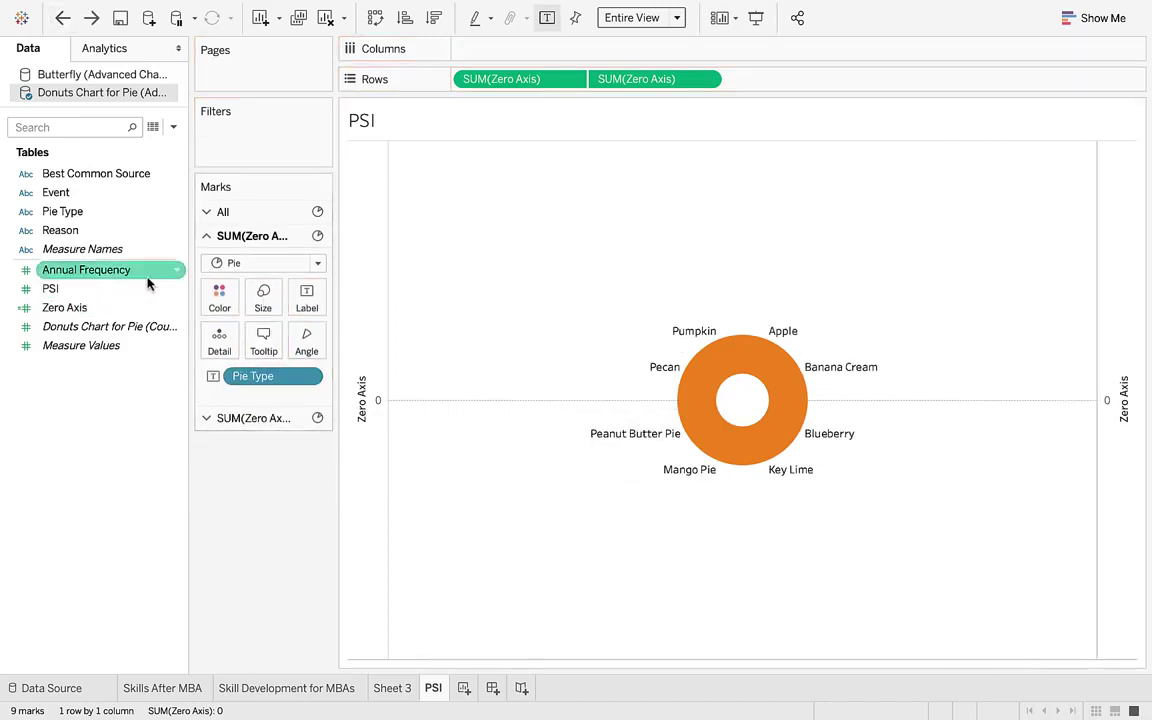
drag(134, 270, 226, 309)
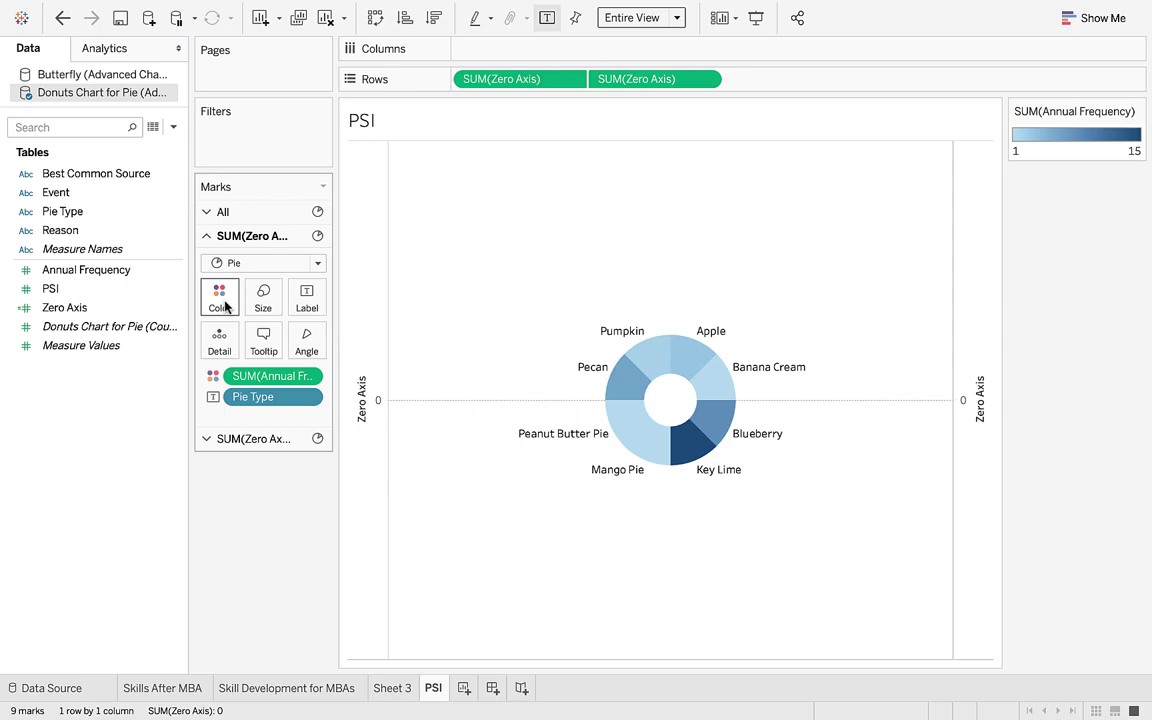
drag(87, 271, 264, 298)
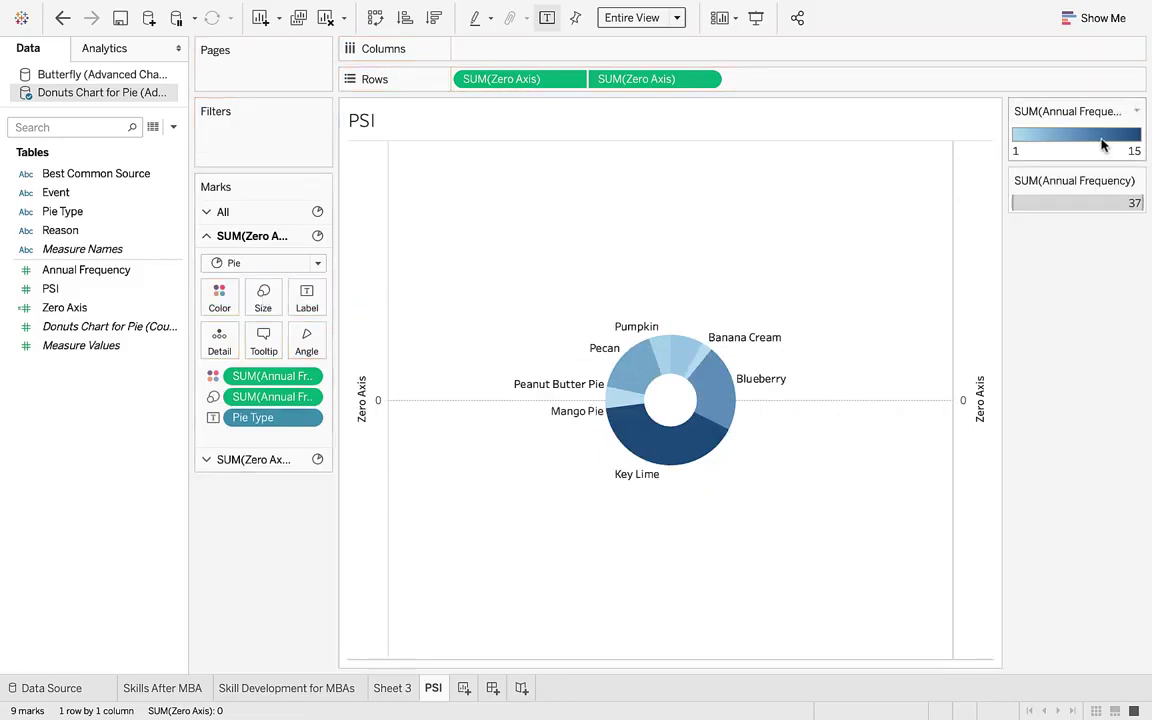
- Change the SUM(Annual Frequency) colour legend to the Orange-Gold palette
click(1137, 112)
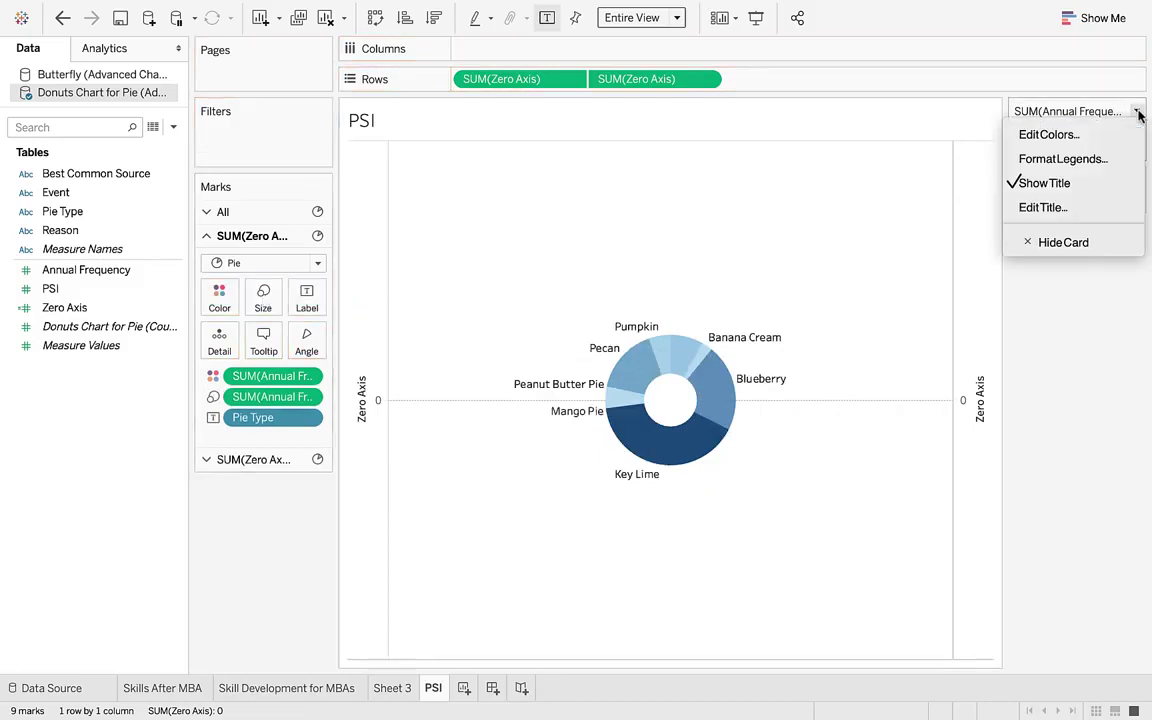
click(1138, 115)
double_click(1106, 147)
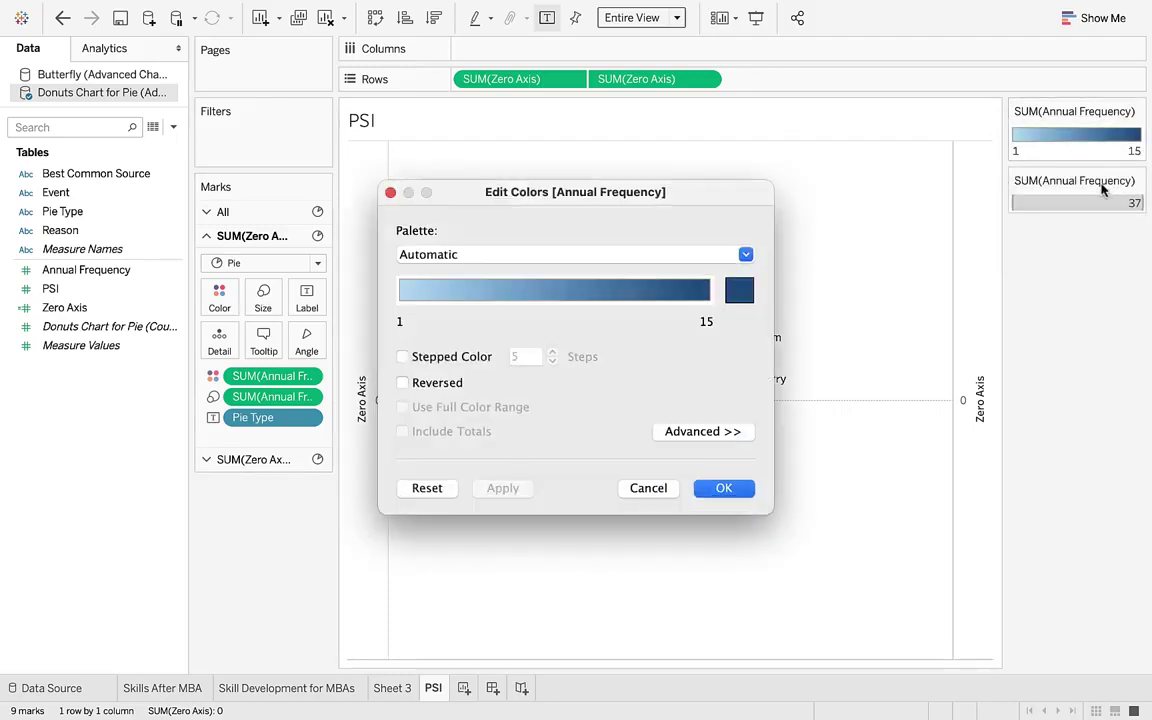
click(745, 255)
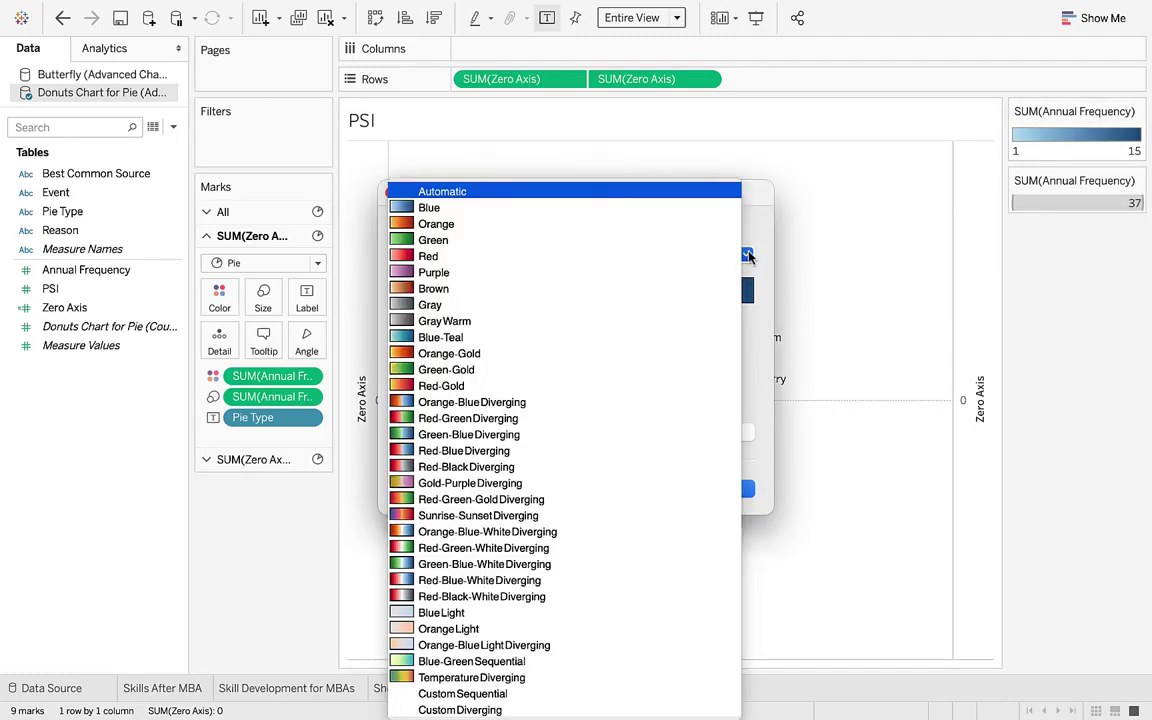
click(540, 358)
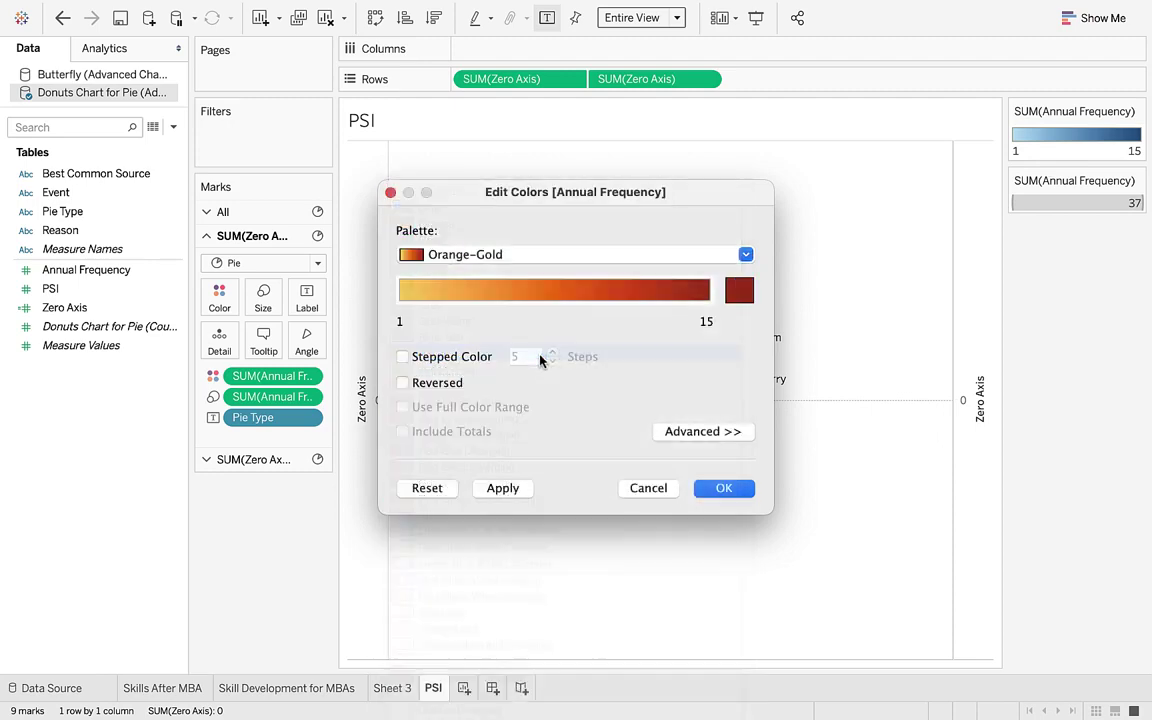
click(717, 490)
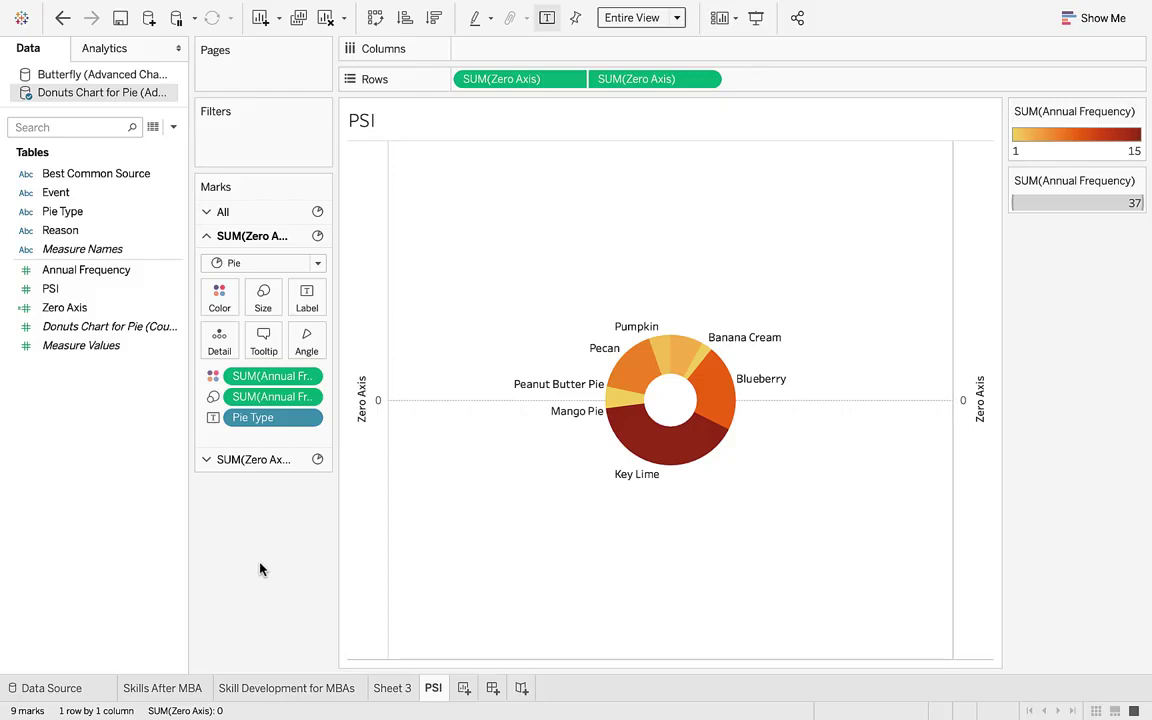
- Label the centre pie with the Annual Frequency total 37 and add frequencies to the ring labels
click(262, 461)
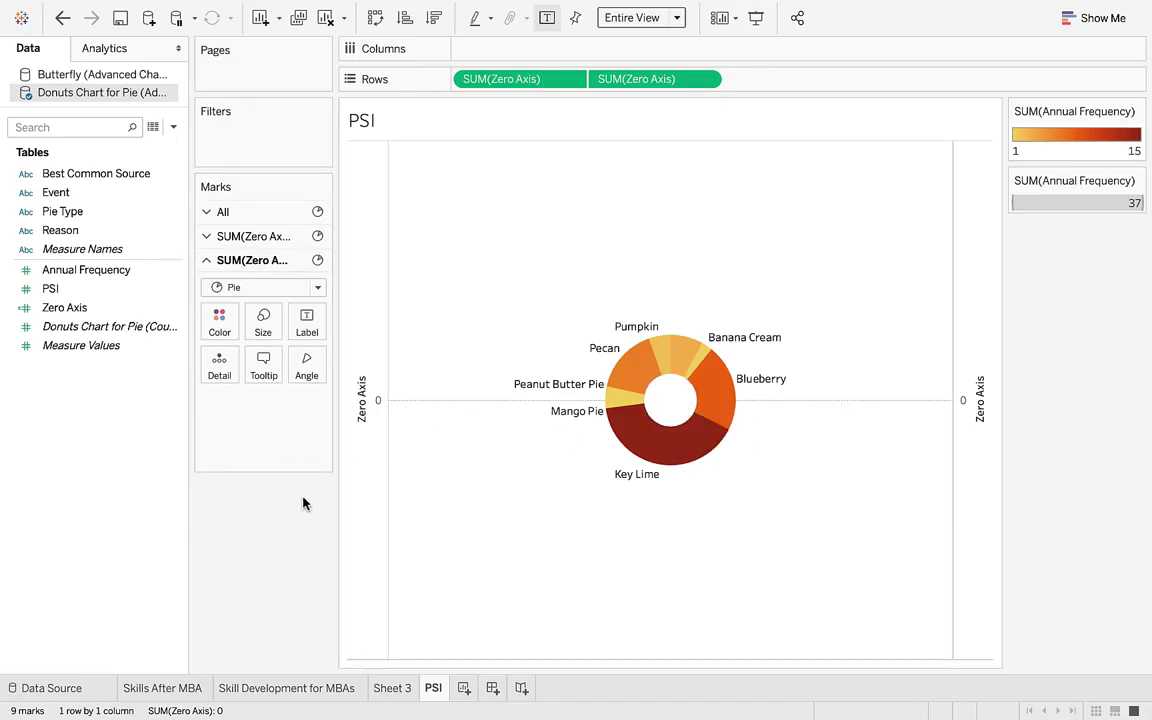
click(134, 270)
drag(132, 274, 317, 326)
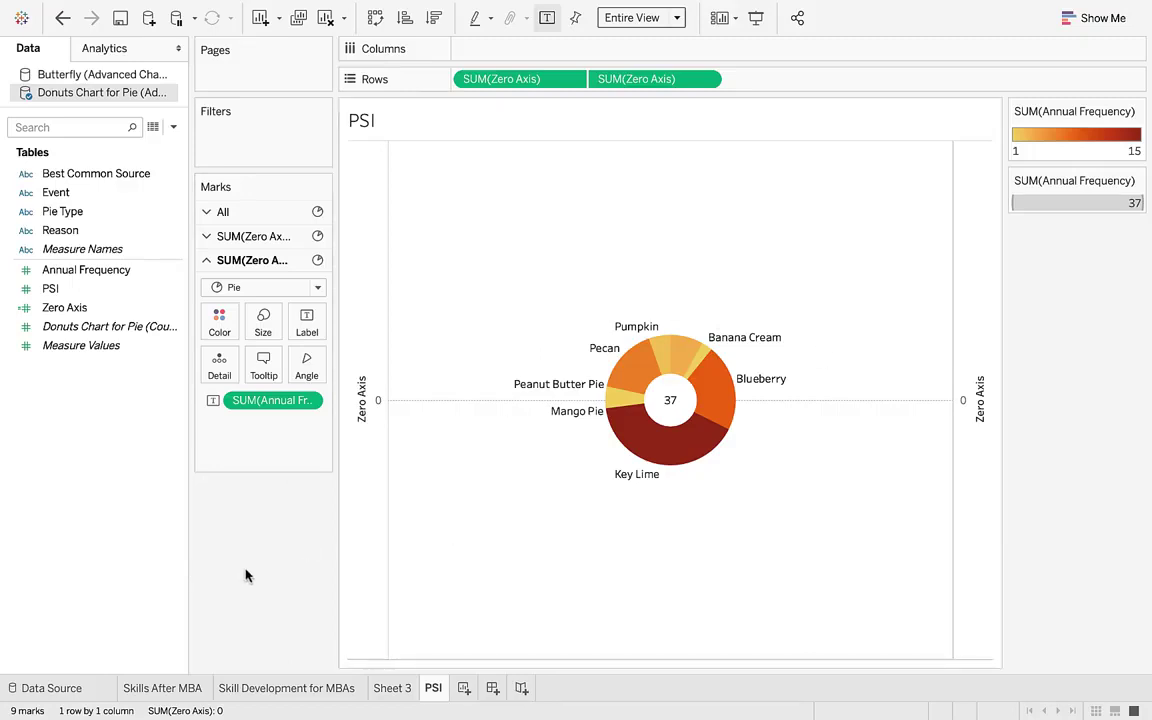
click(126, 272)
mouse_move(126, 278)
mouse_down()
mouse_move(285, 318)
mouse_move(155, 266)
mouse_move(130, 278)
mouse_up()
click(228, 238)
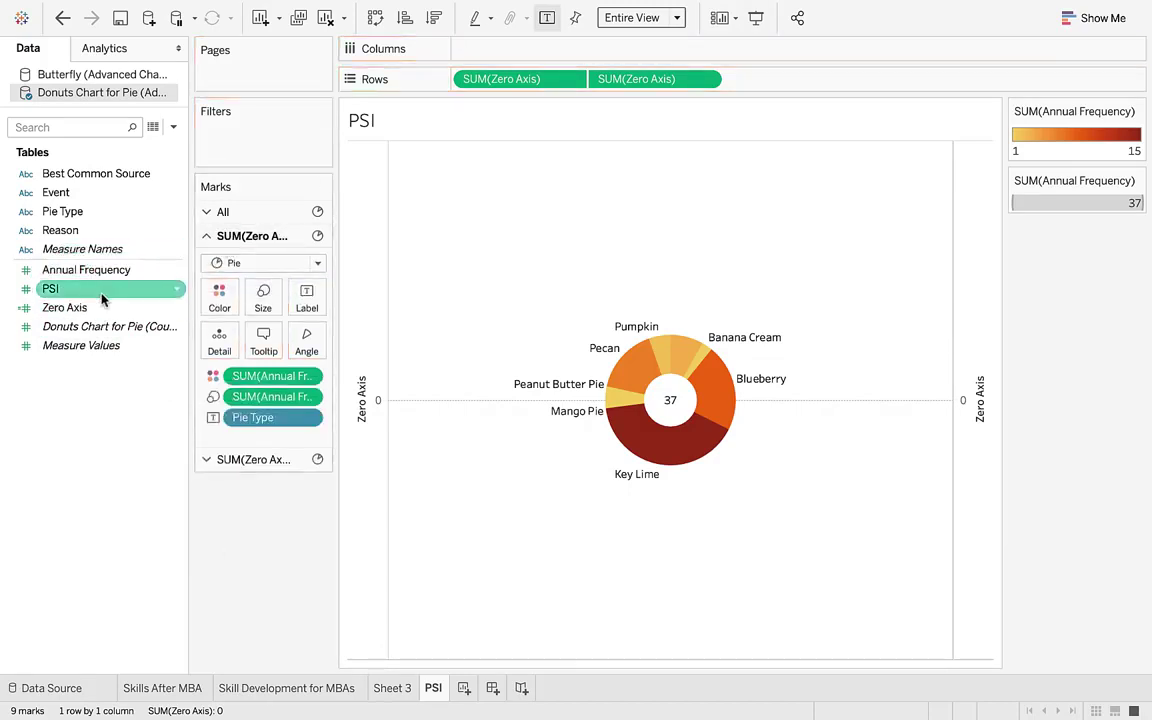
drag(103, 268, 316, 296)
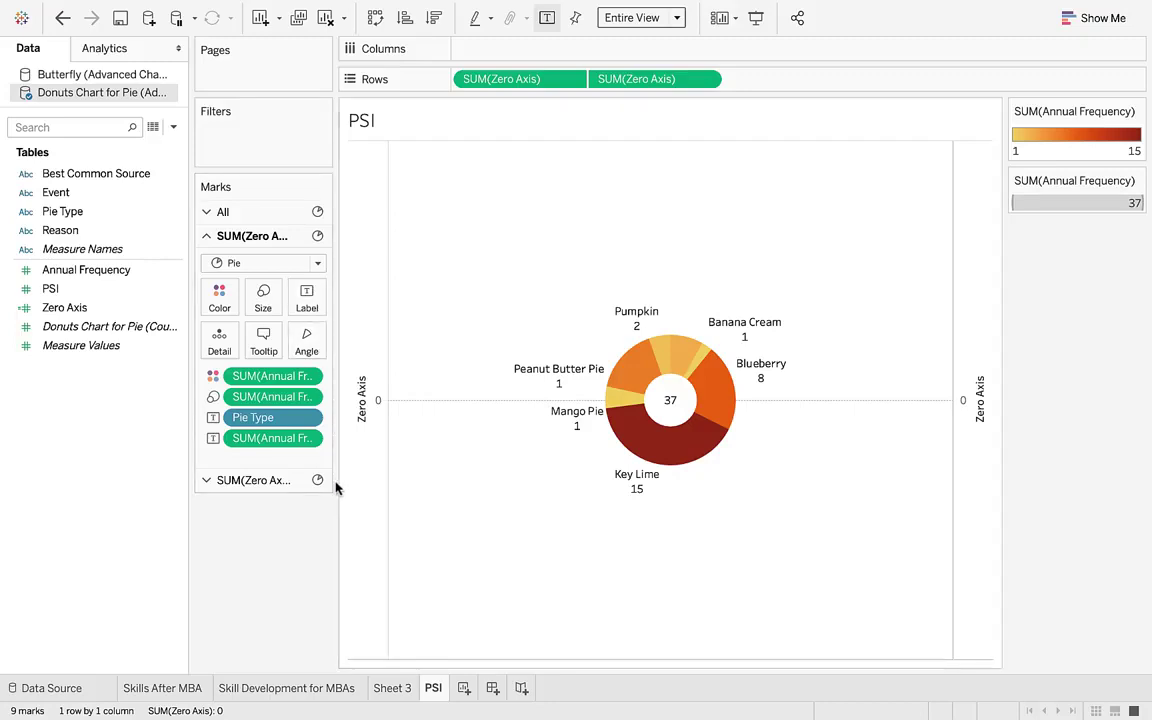
- Show the ring's Annual Frequency labels as Percent of Total, e.g. Key Lime 40.54%
click(314, 440)
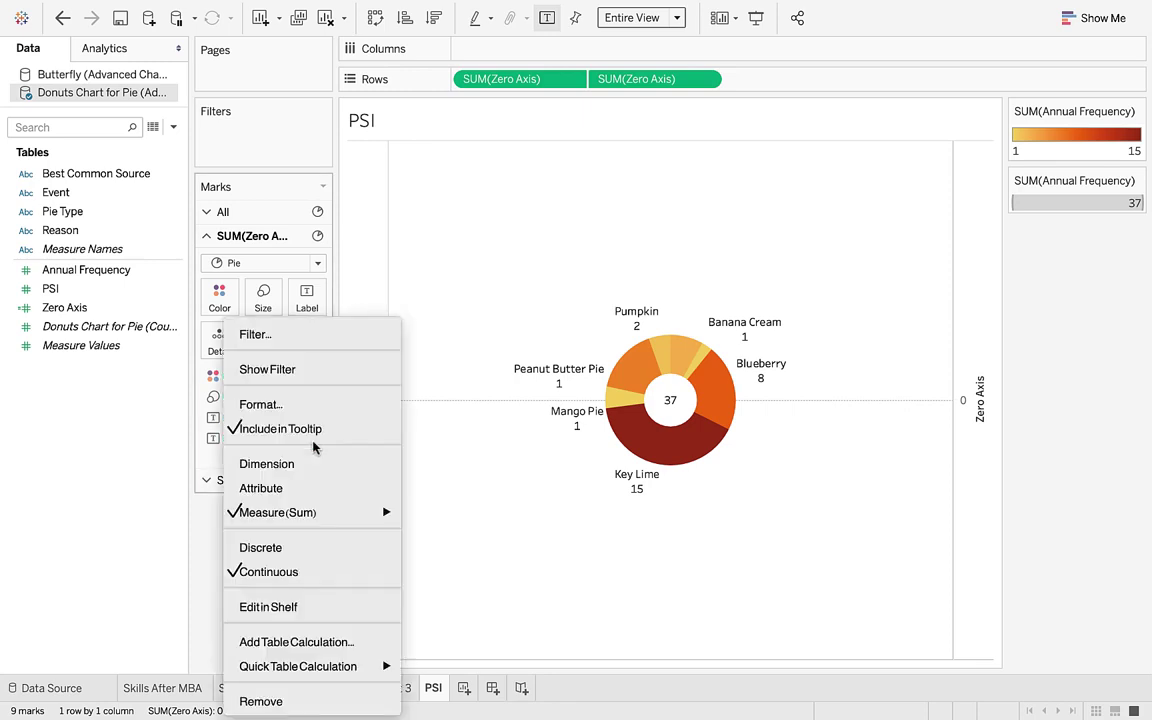
mouse_move(350, 666)
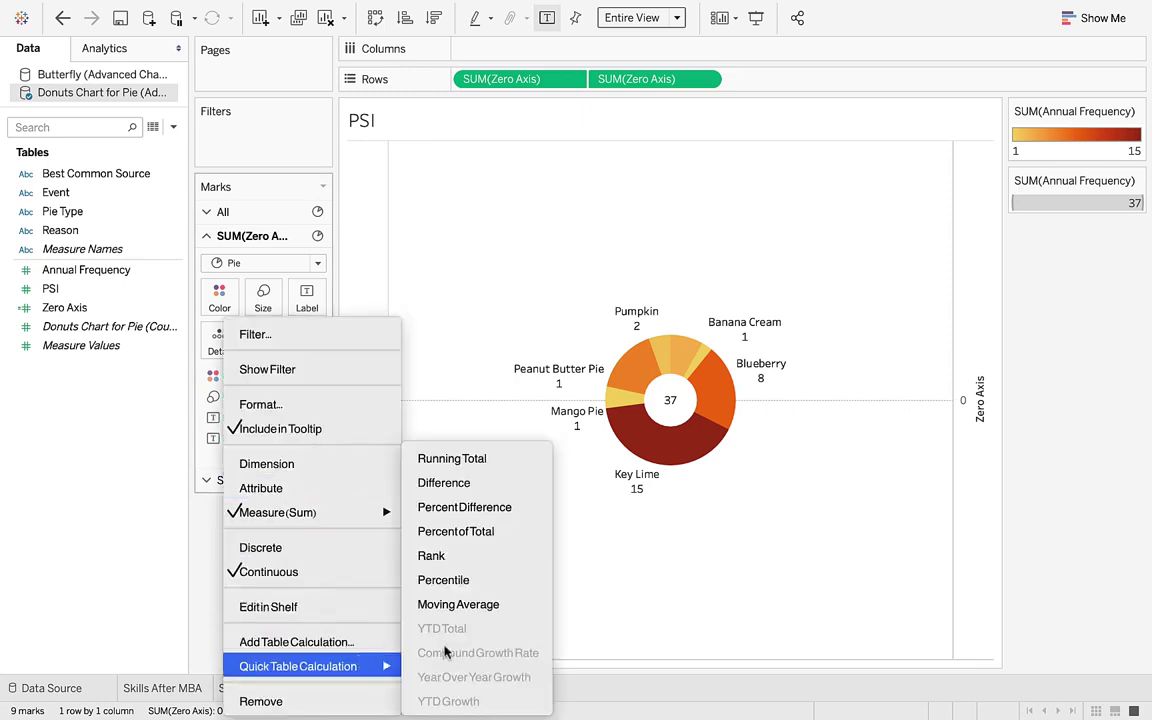
click(496, 531)
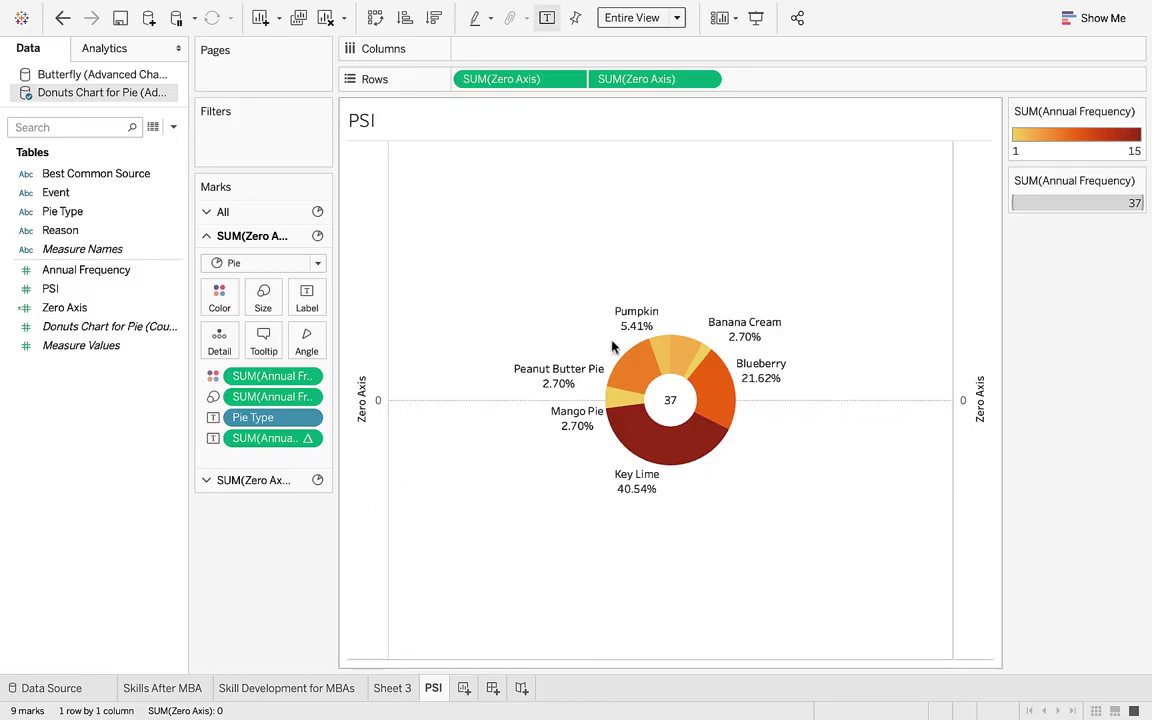
- Enlarge the outer donut using its Size slider
mouse_move(631, 377)
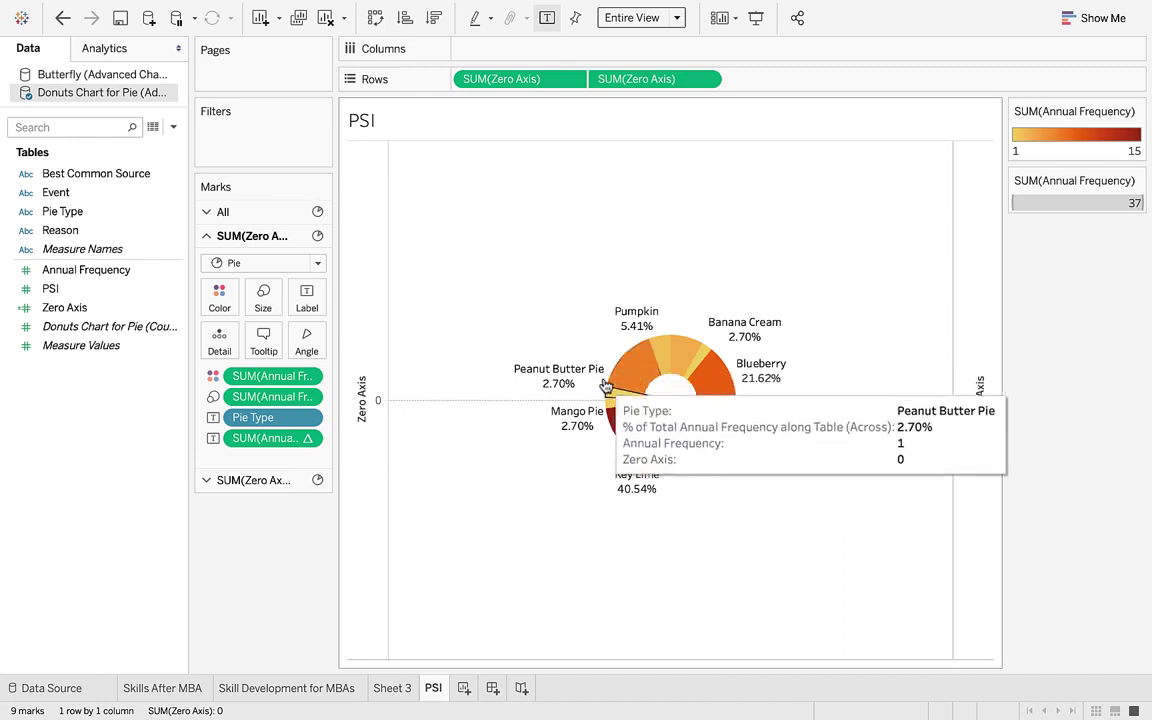
mouse_move(545, 397)
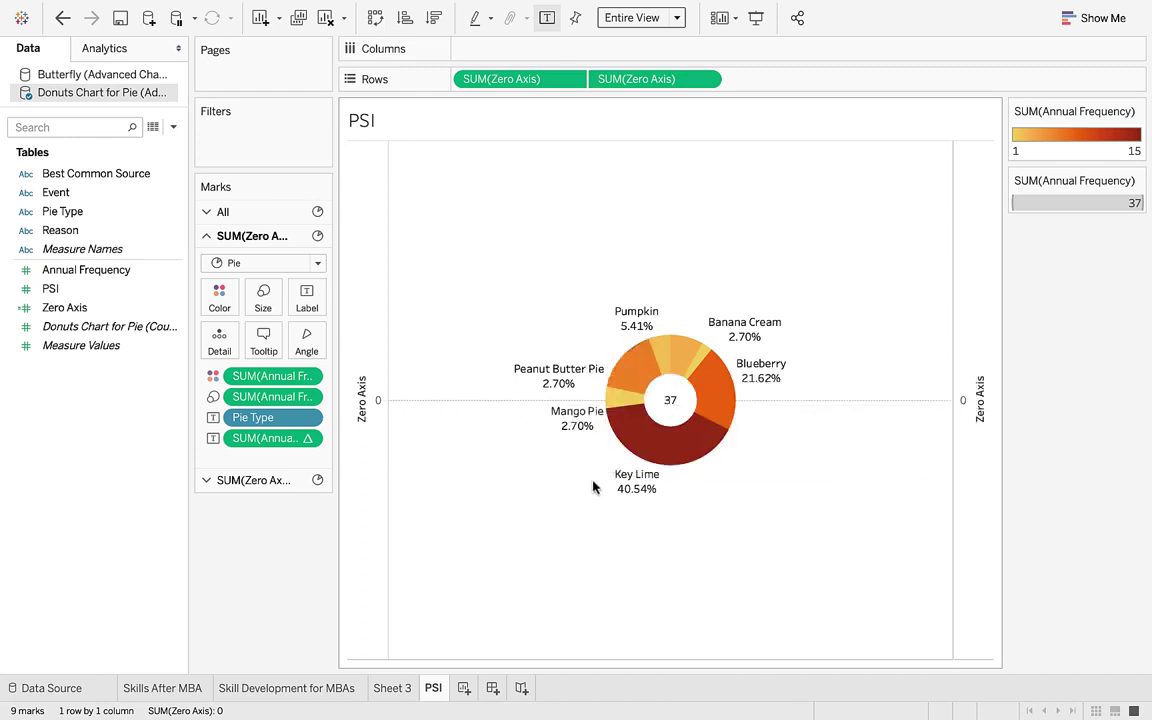
click(266, 305)
drag(323, 344, 343, 344)
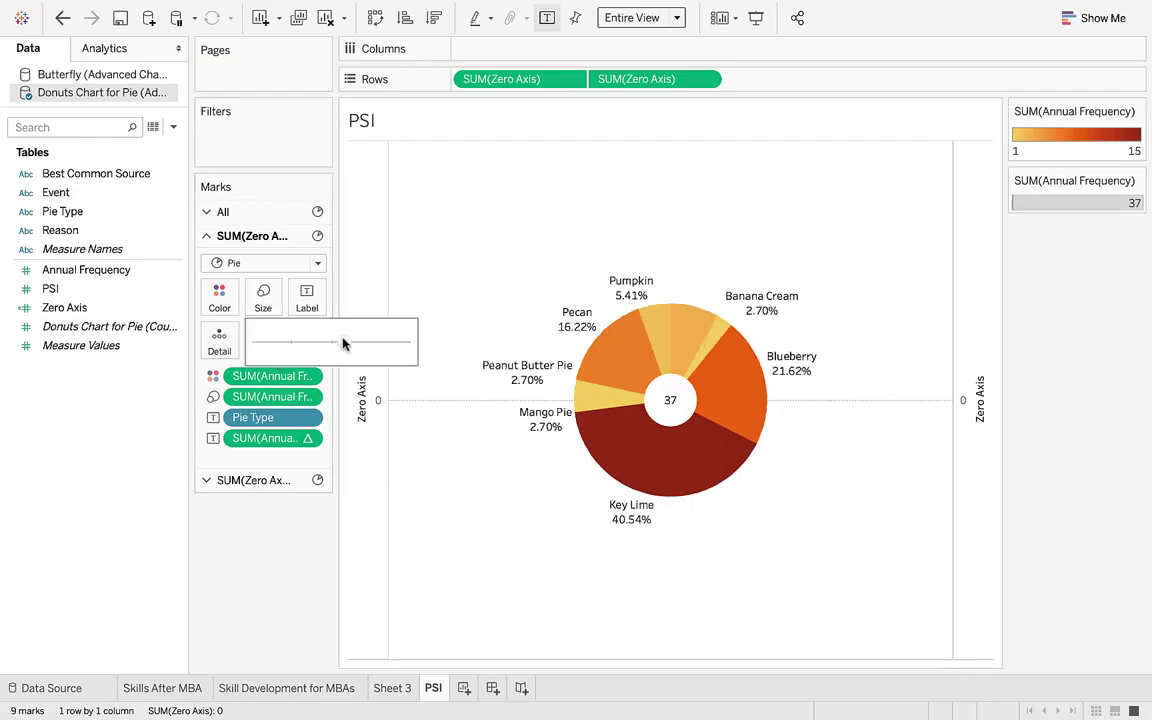
click(262, 553)
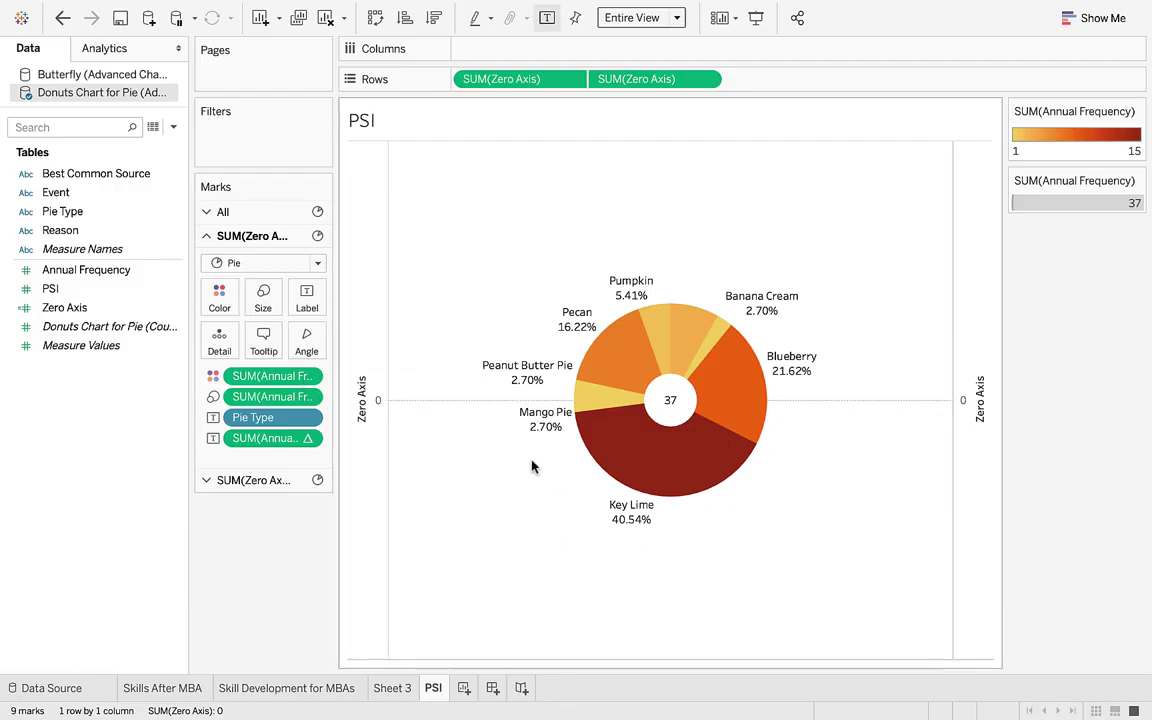
- Widen the white centre circle and review the centre label field's options
click(275, 482)
click(262, 325)
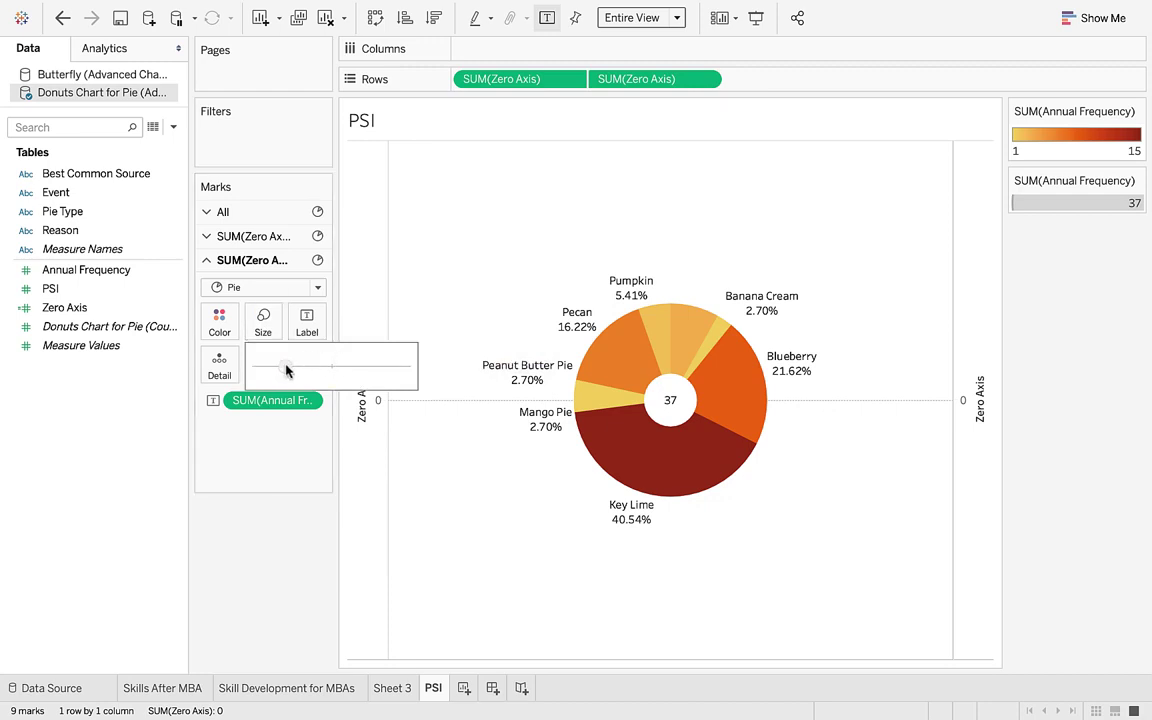
drag(286, 371, 306, 373)
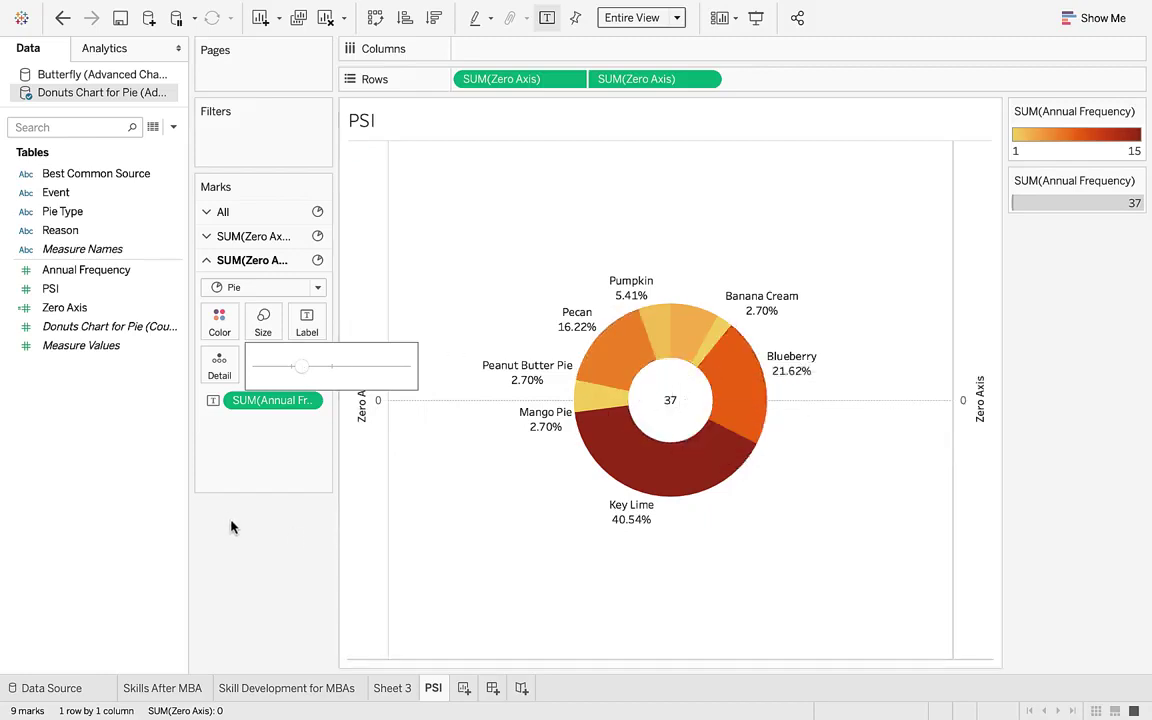
click(249, 466)
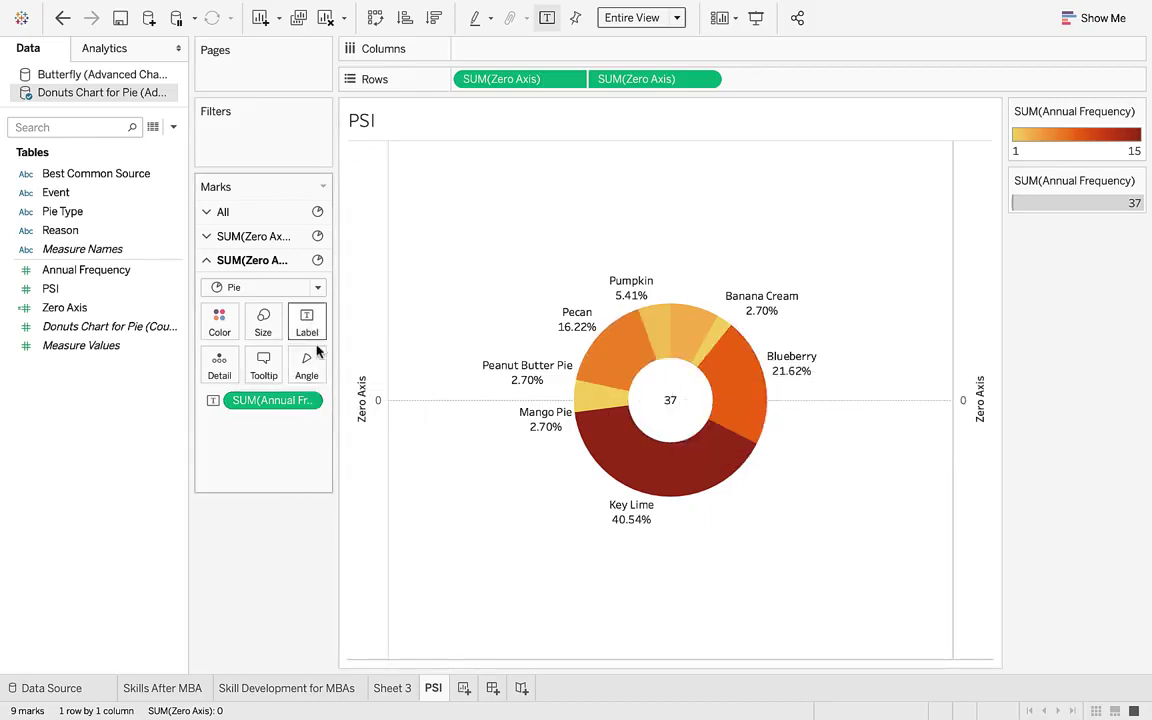
click(311, 402)
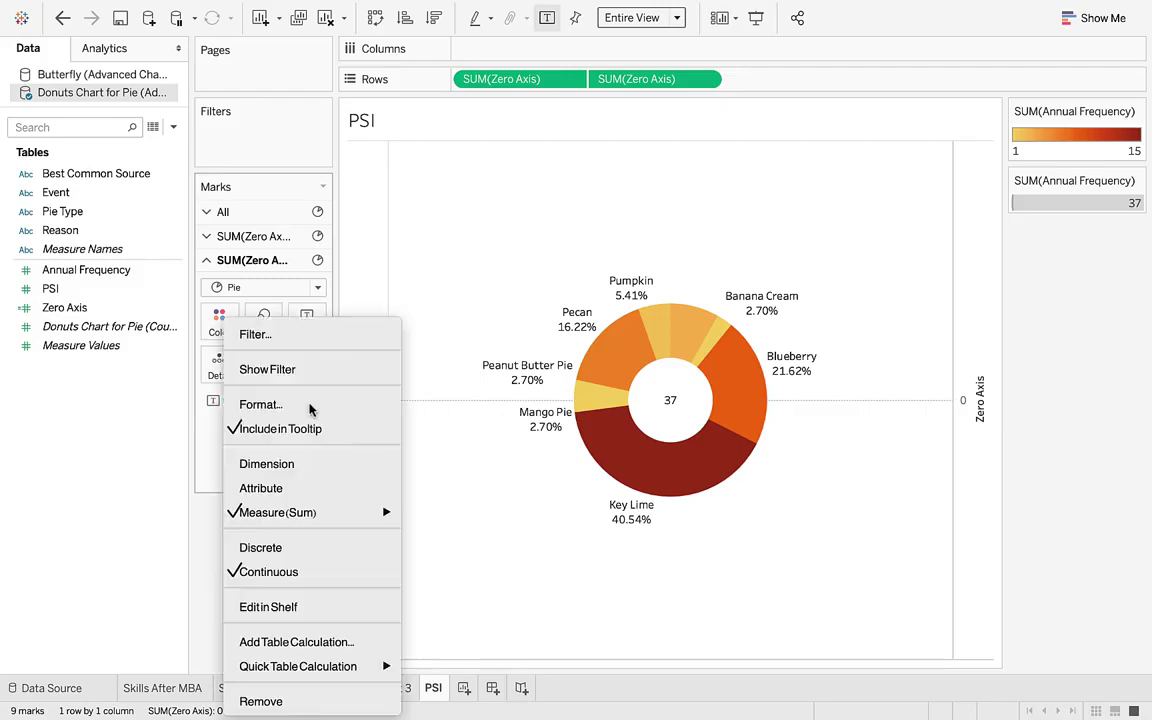
click(190, 520)
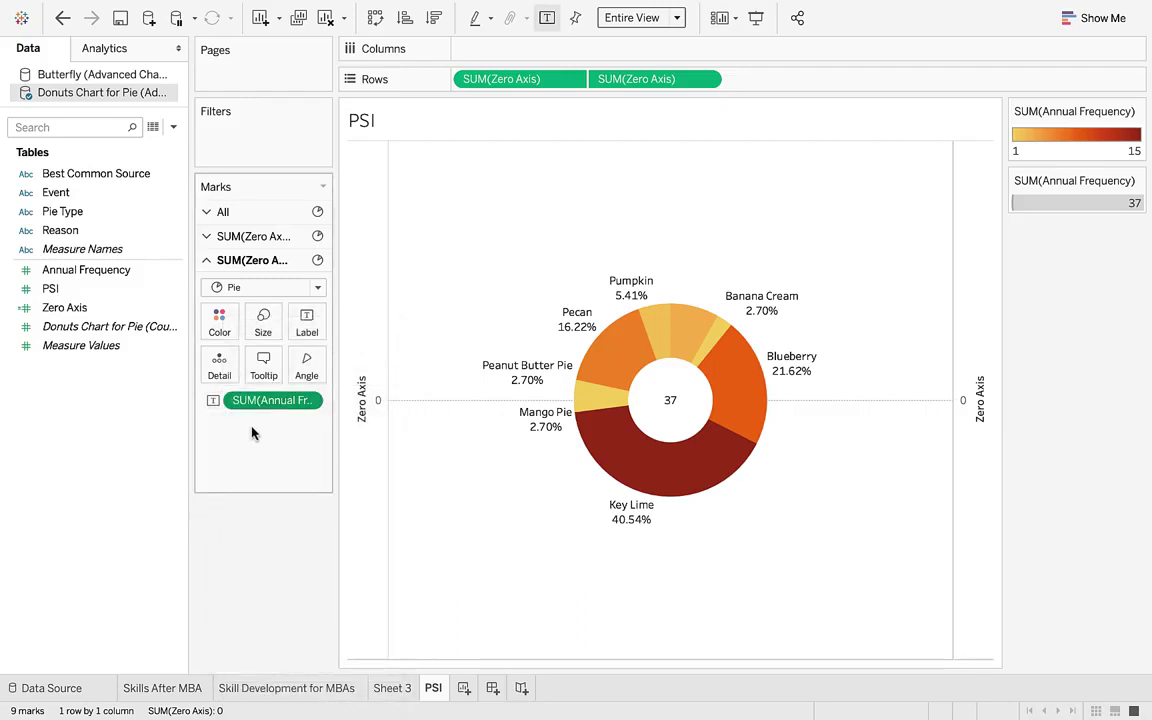
click(305, 404)
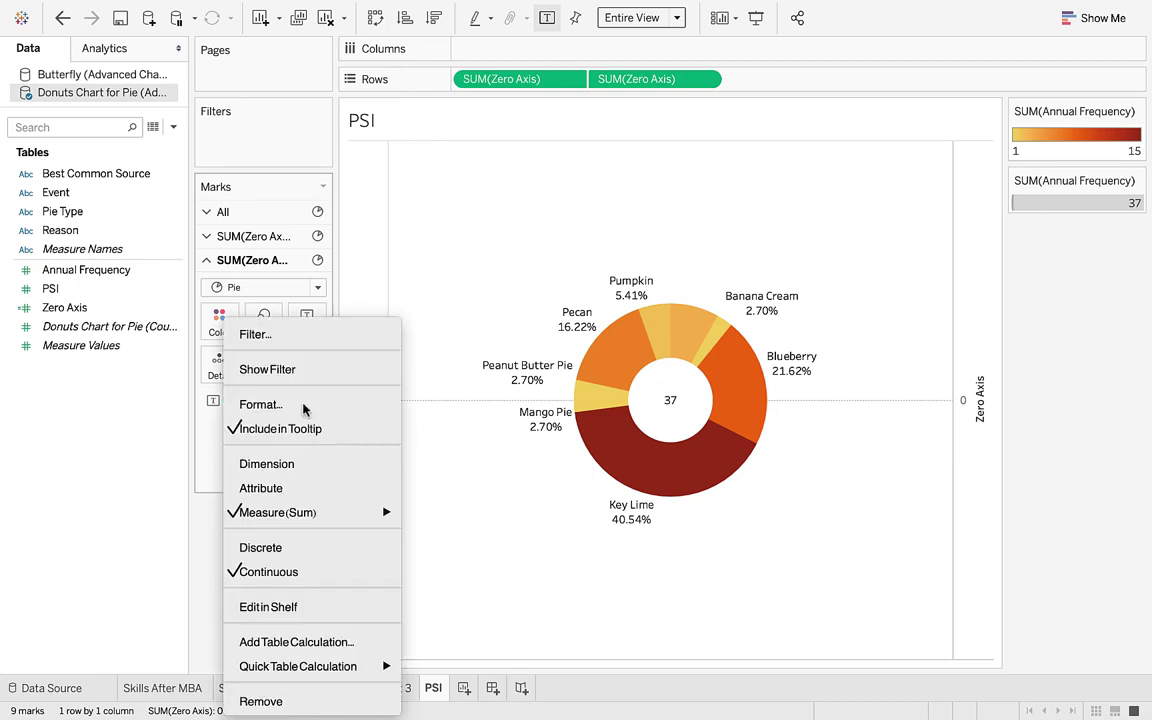
click(200, 531)
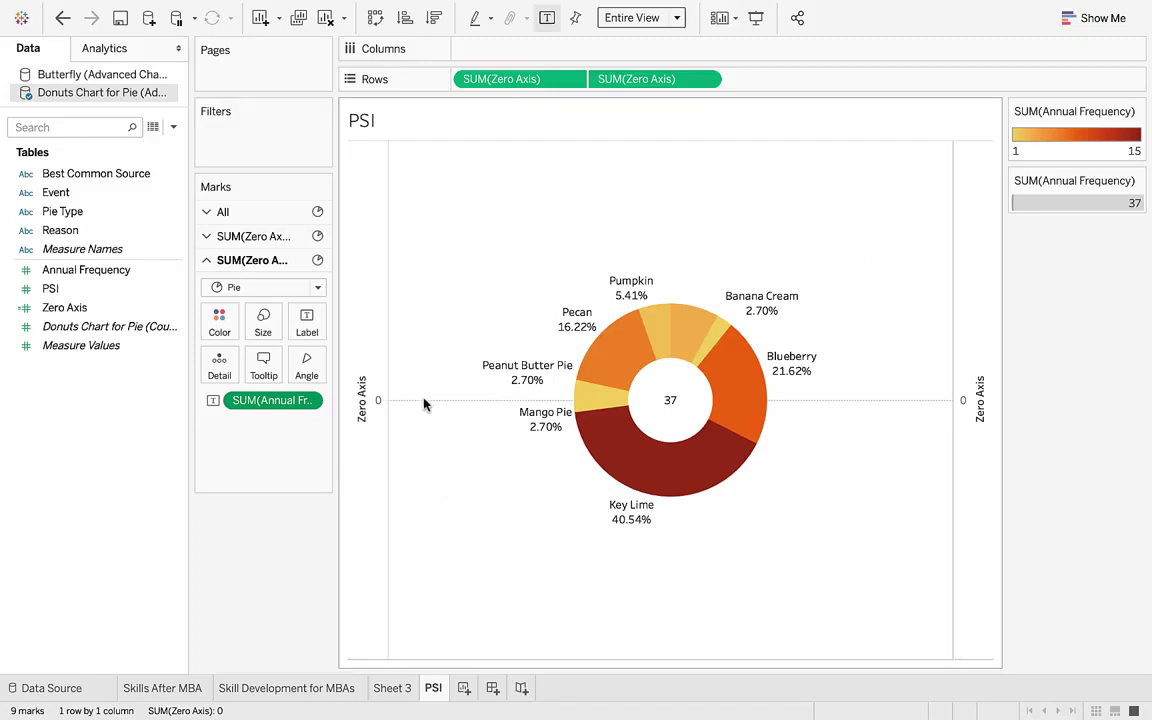
- Set the sheet's Zero Lines to None through Format > Lines
mouse_move(330, 5)
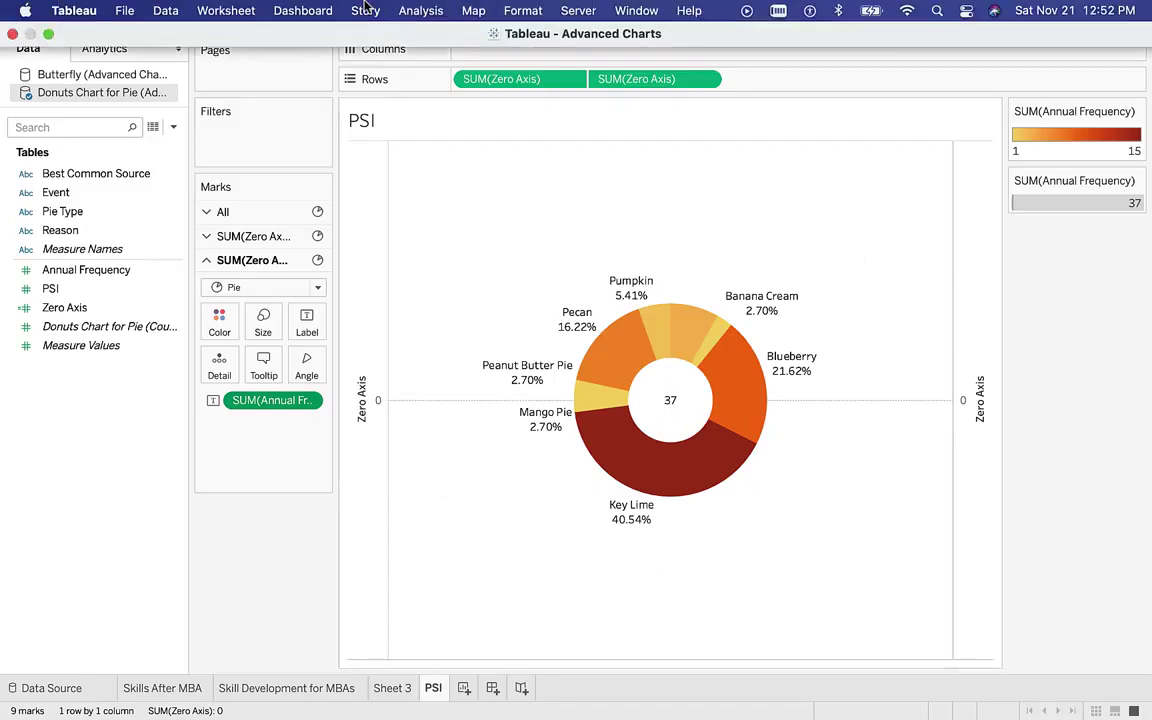
click(523, 11)
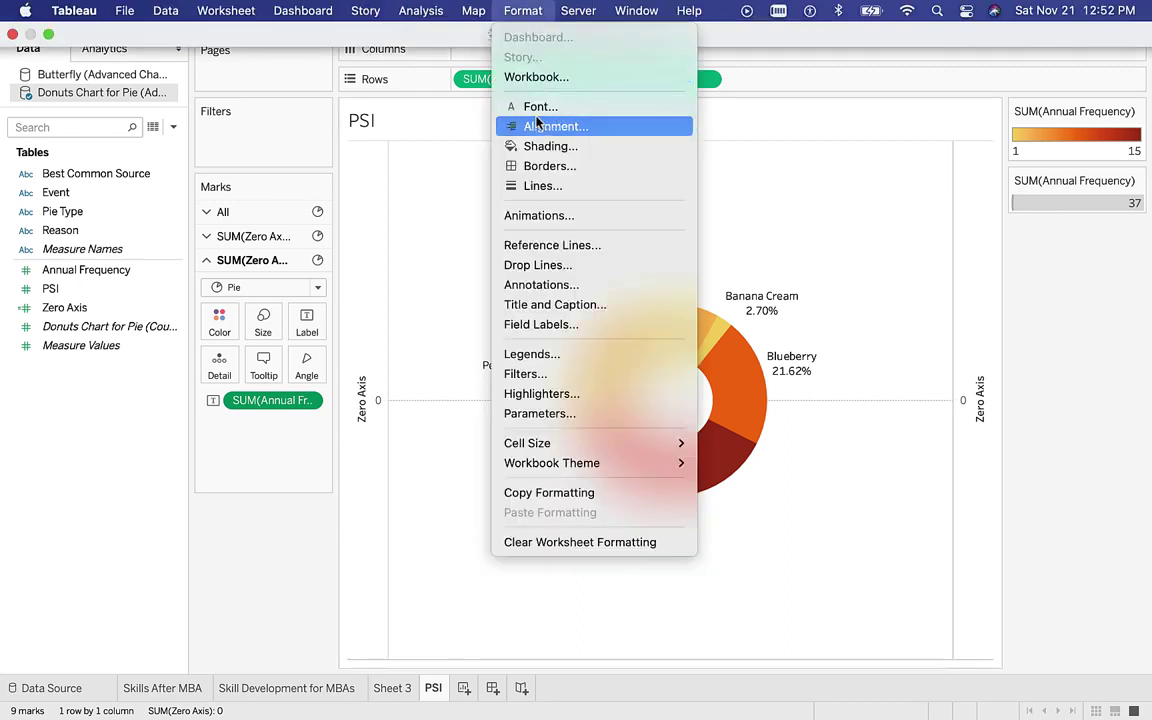
click(553, 185)
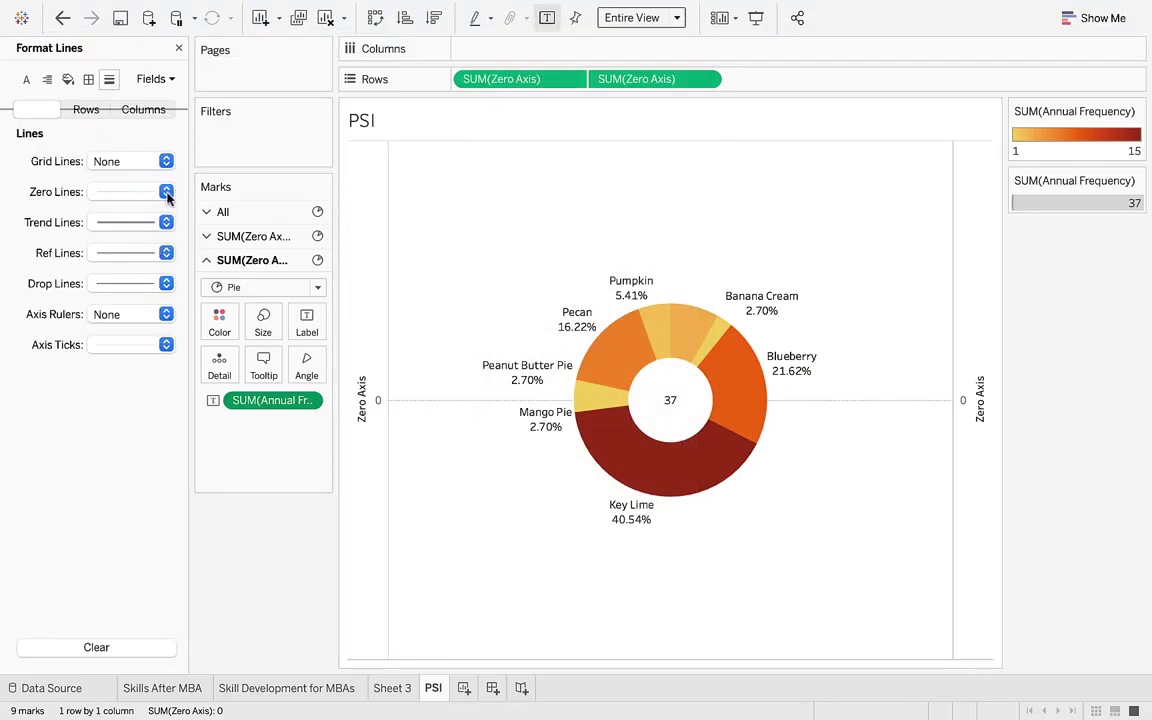
click(165, 191)
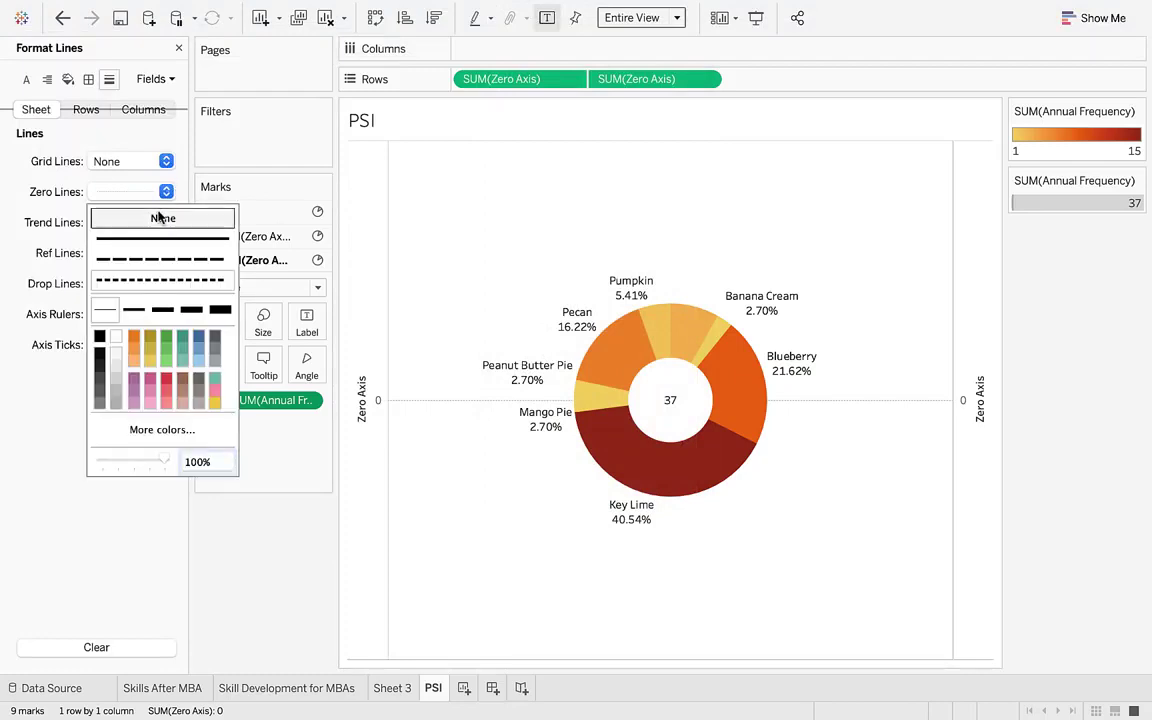
click(31, 218)
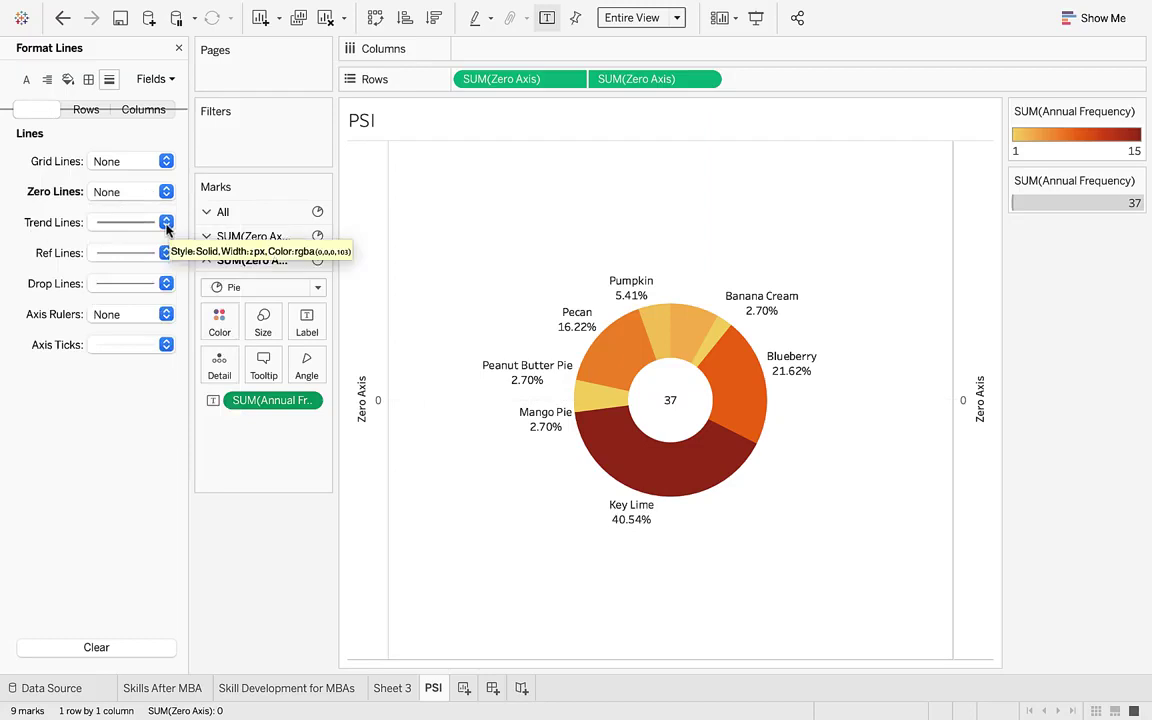
- Hide the Zero Axis header
click(368, 501)
right_click(368, 501)
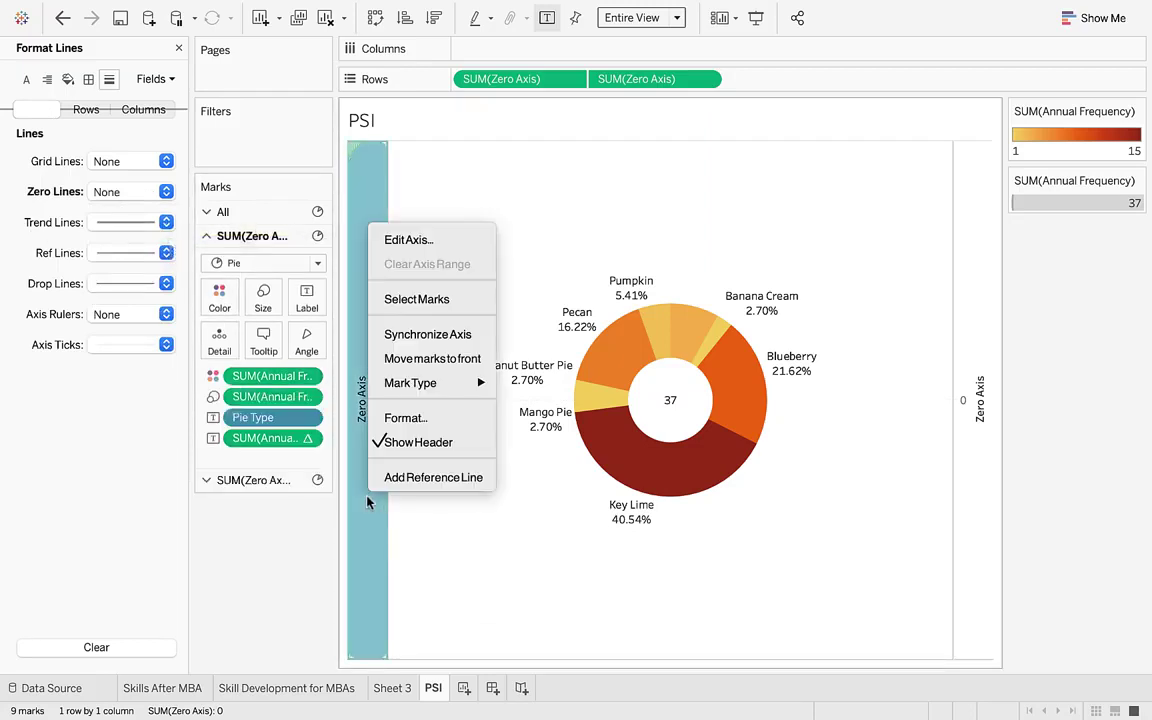
click(399, 440)
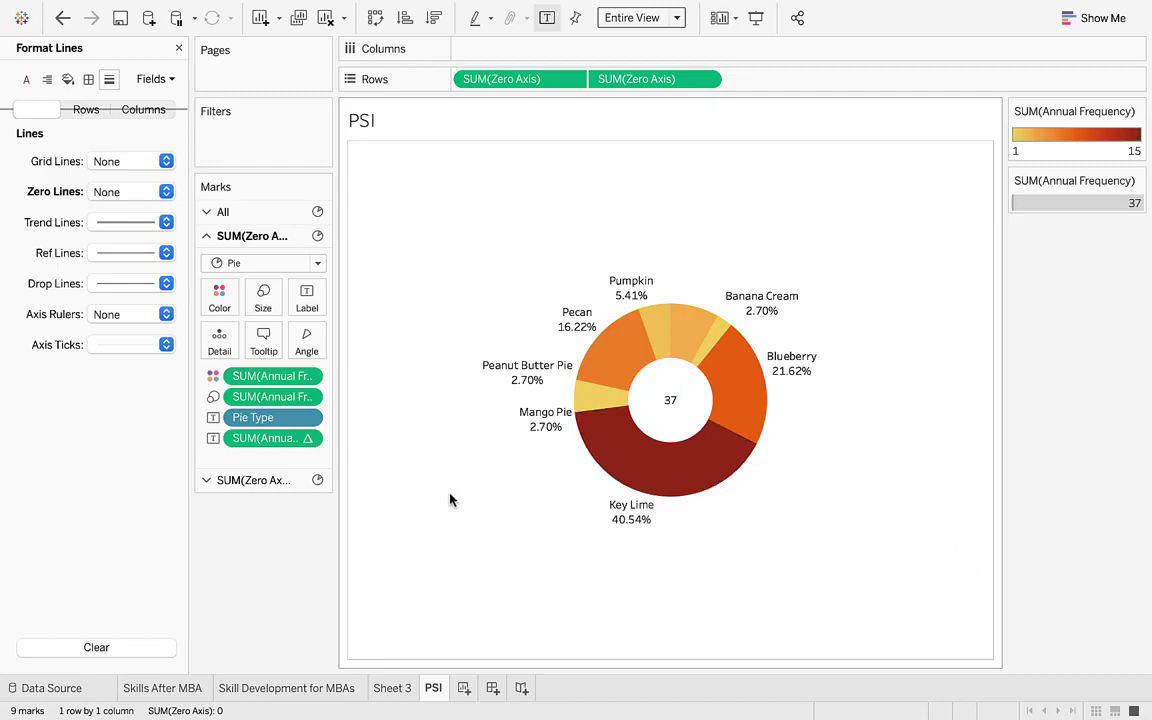
- Review the percentage label's table calculation settings without changing them
click(316, 439)
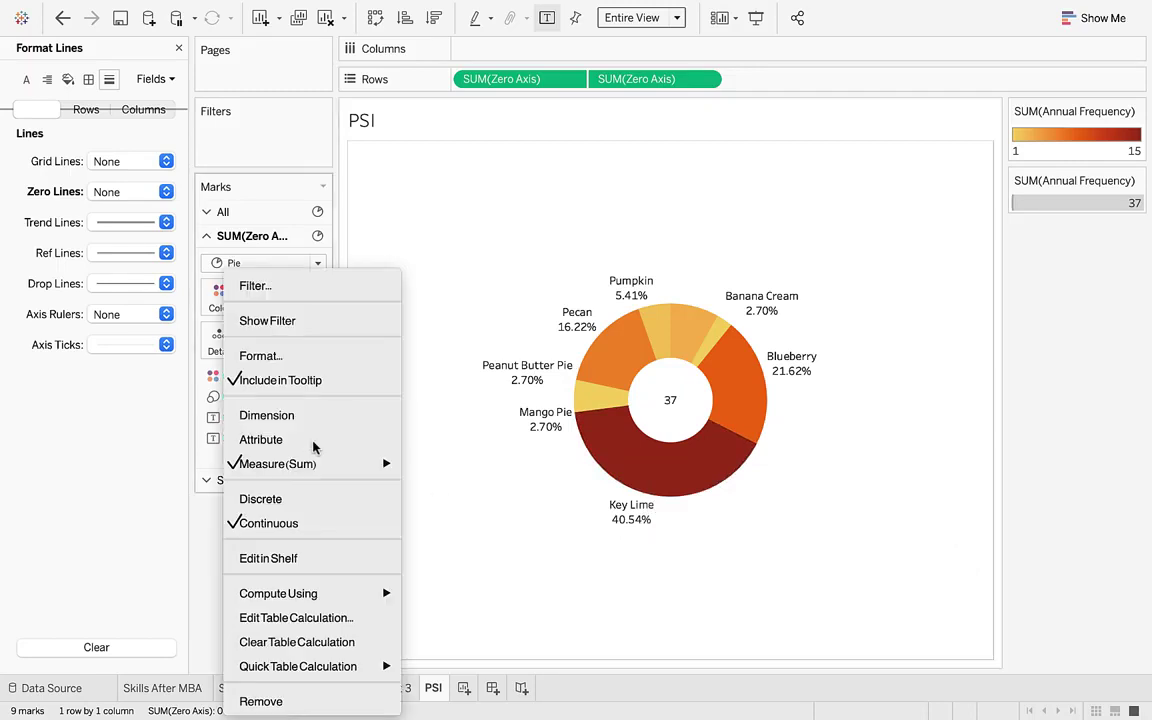
click(356, 618)
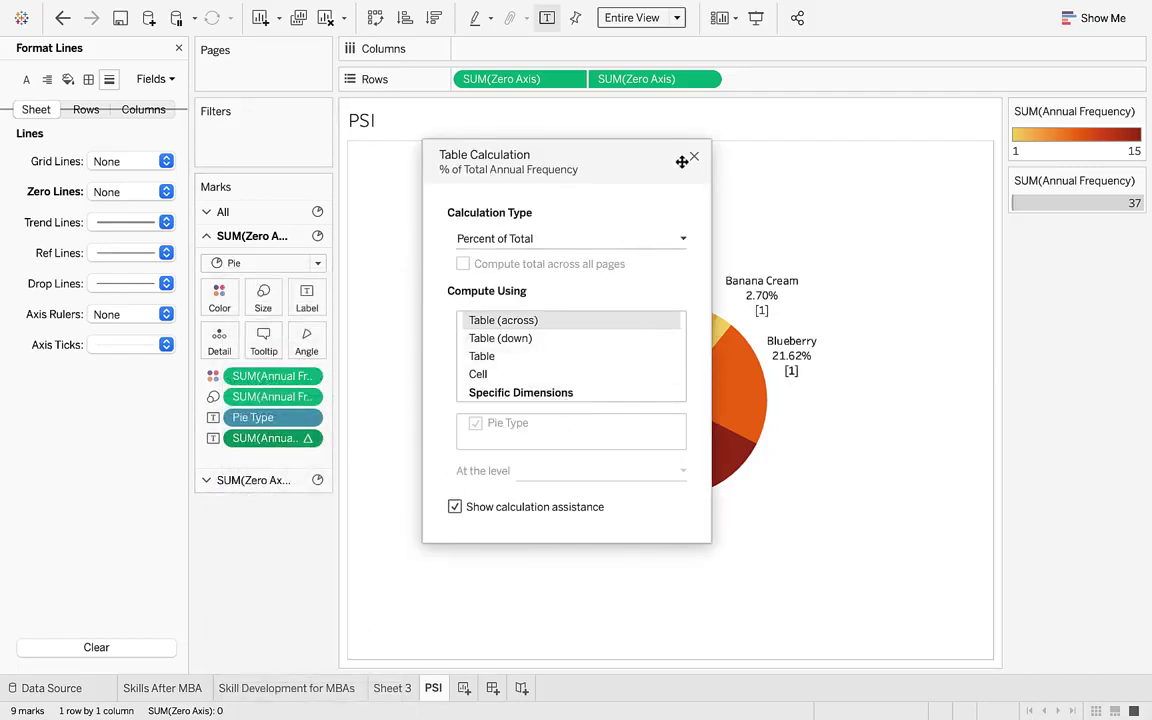
click(694, 158)
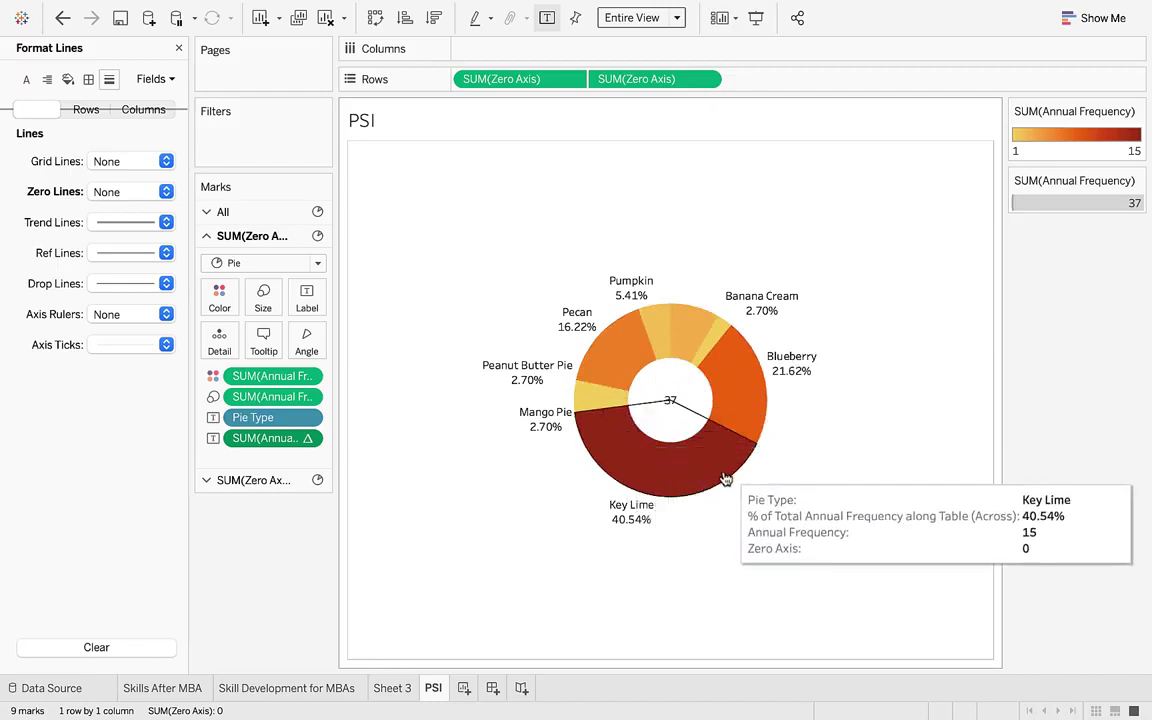
- Retitle the sheet 'Pie Satisfaction Index', removing the sheet-name placeholder
double_click(373, 120)
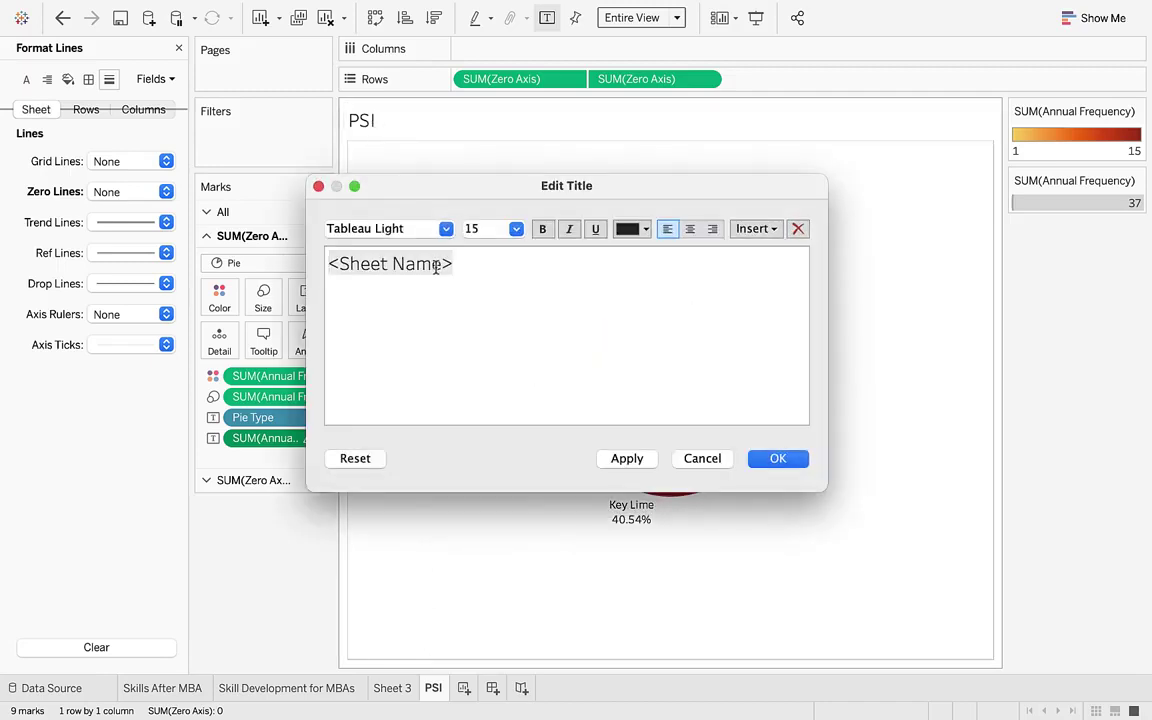
text(Pie Sat)
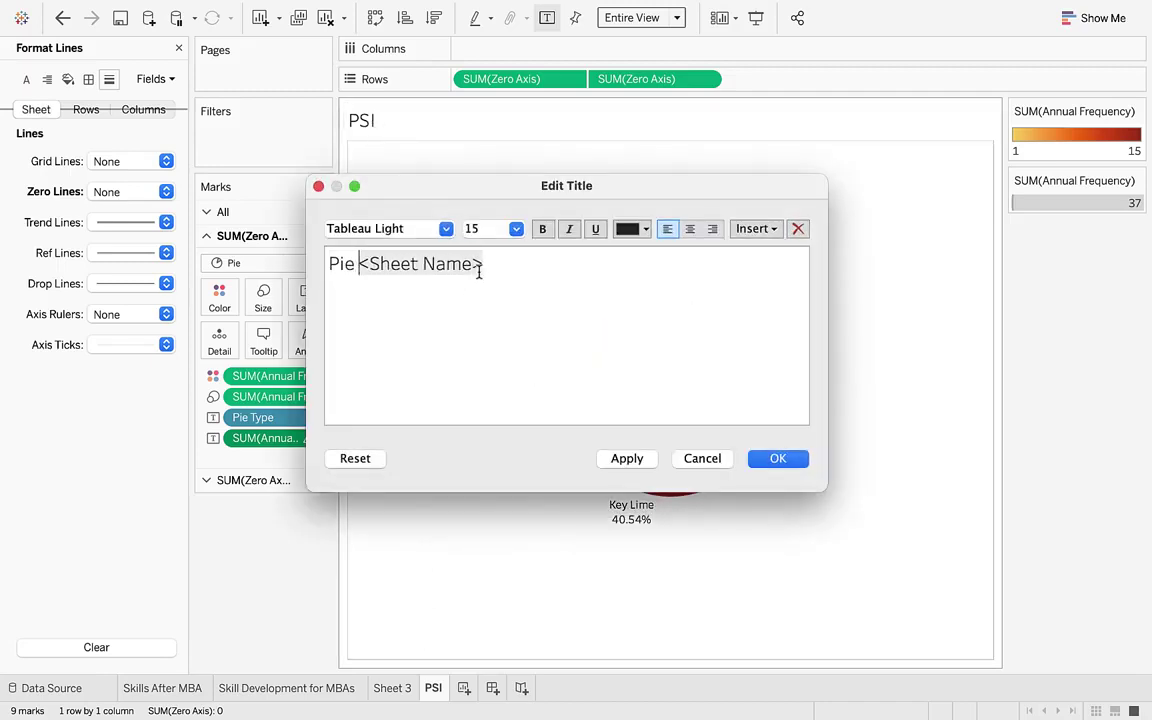
text(isfactio)
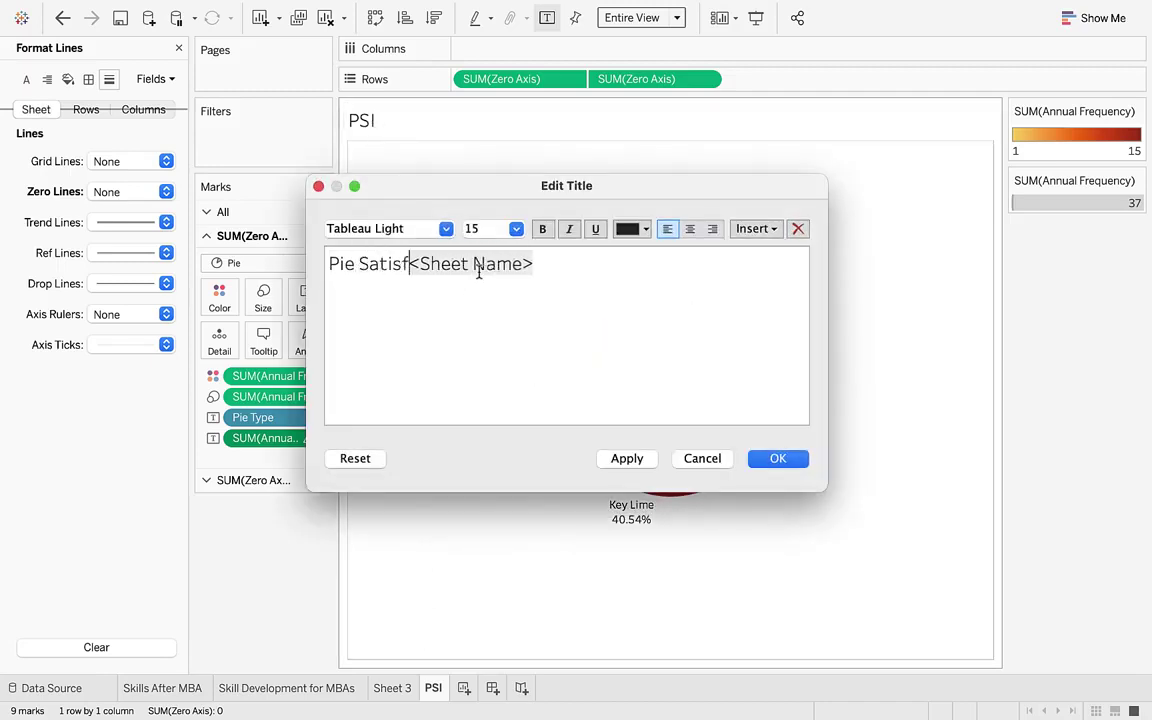
text(n Index)
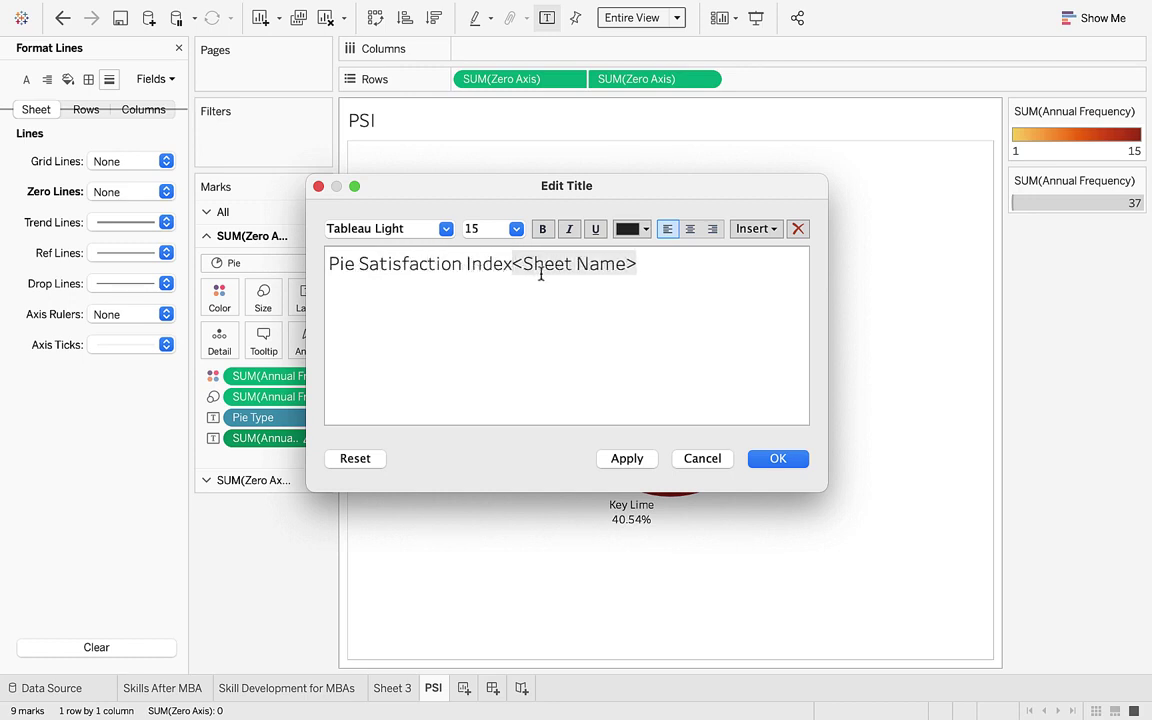
click(637, 268)
key(BackSpace)
key(BackSpace)
key(BackSpace)
key(BackSpace)
key(BackSpace)
key(BackSpace)
key(BackSpace)
key(BackSpace)
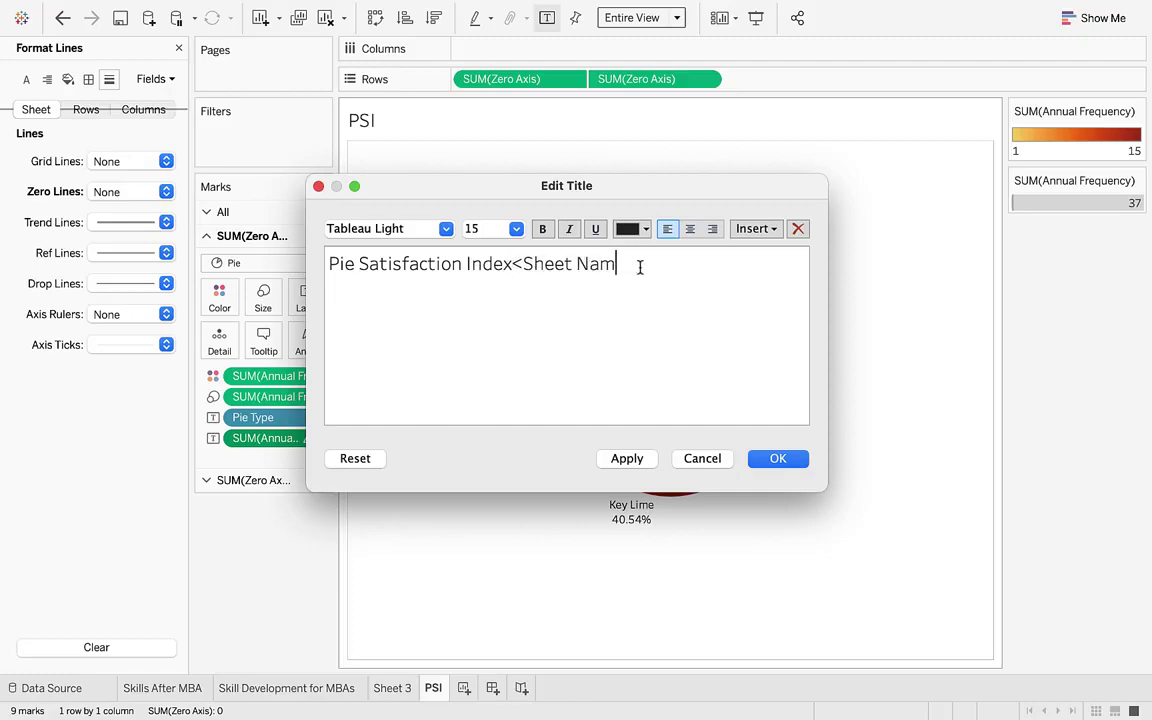
key(BackSpace)
key(BackSpace)
key(BackSpace)
key(BackSpace)
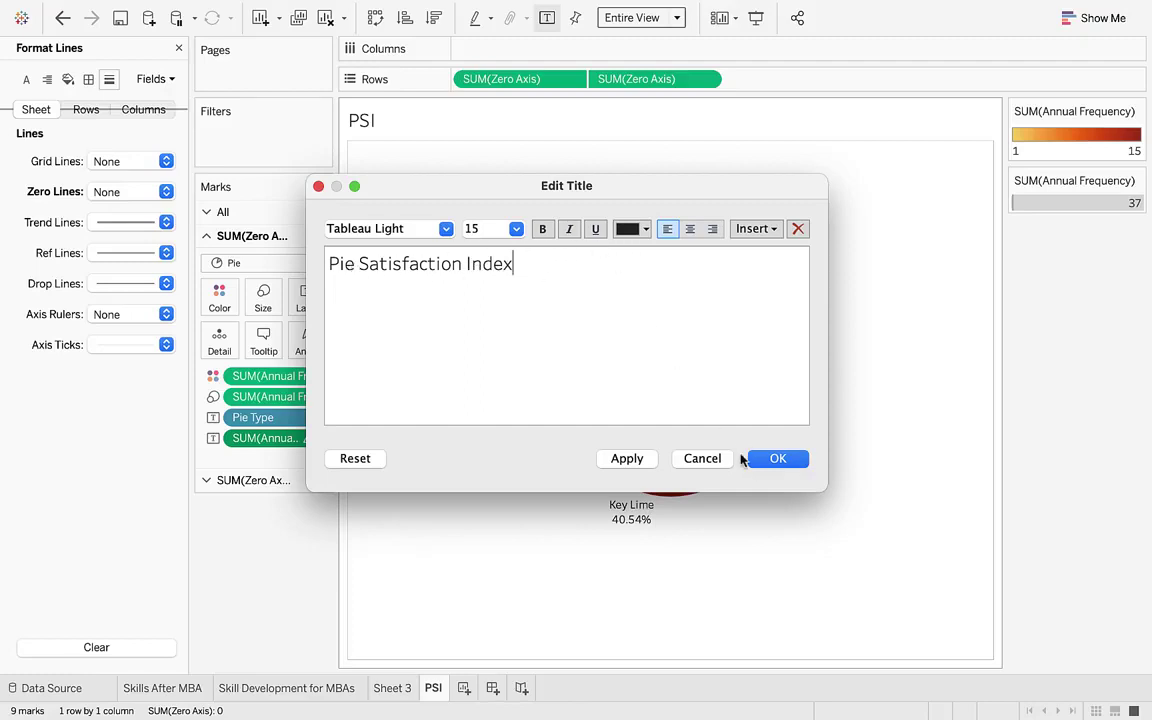
click(626, 460)
click(786, 462)
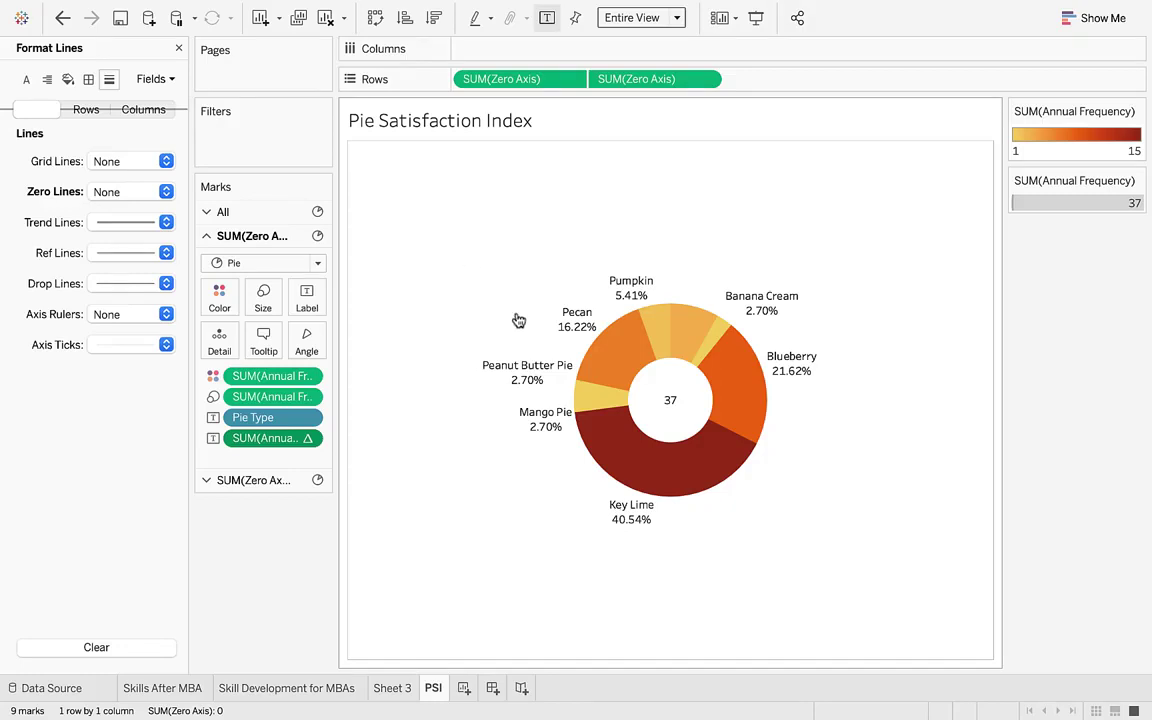
- Close the Lines format pane and add Best Common Source to Detail on the outer ring
mouse_move(661, 405)
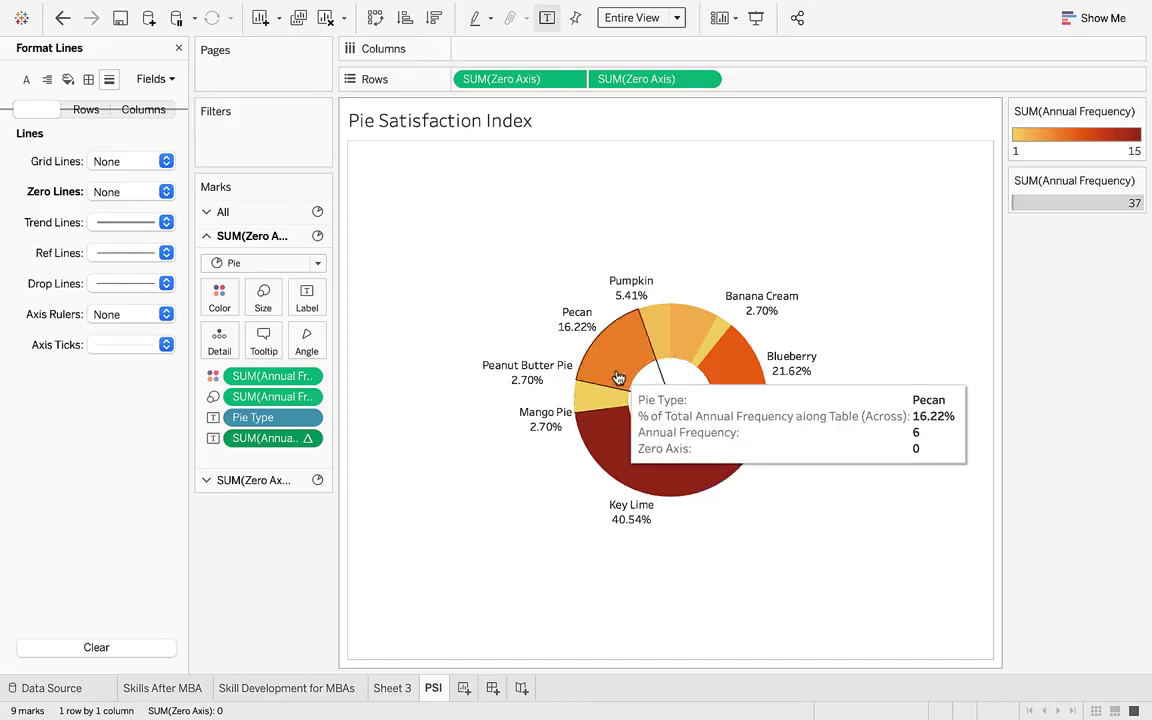
click(178, 50)
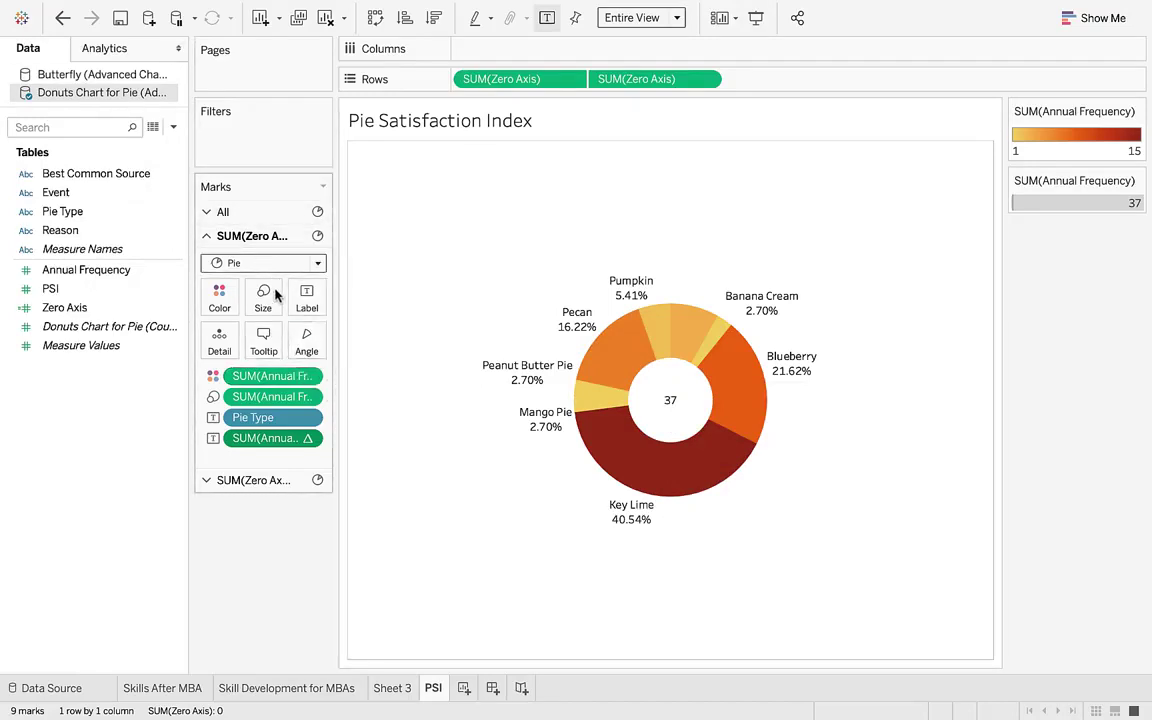
click(275, 486)
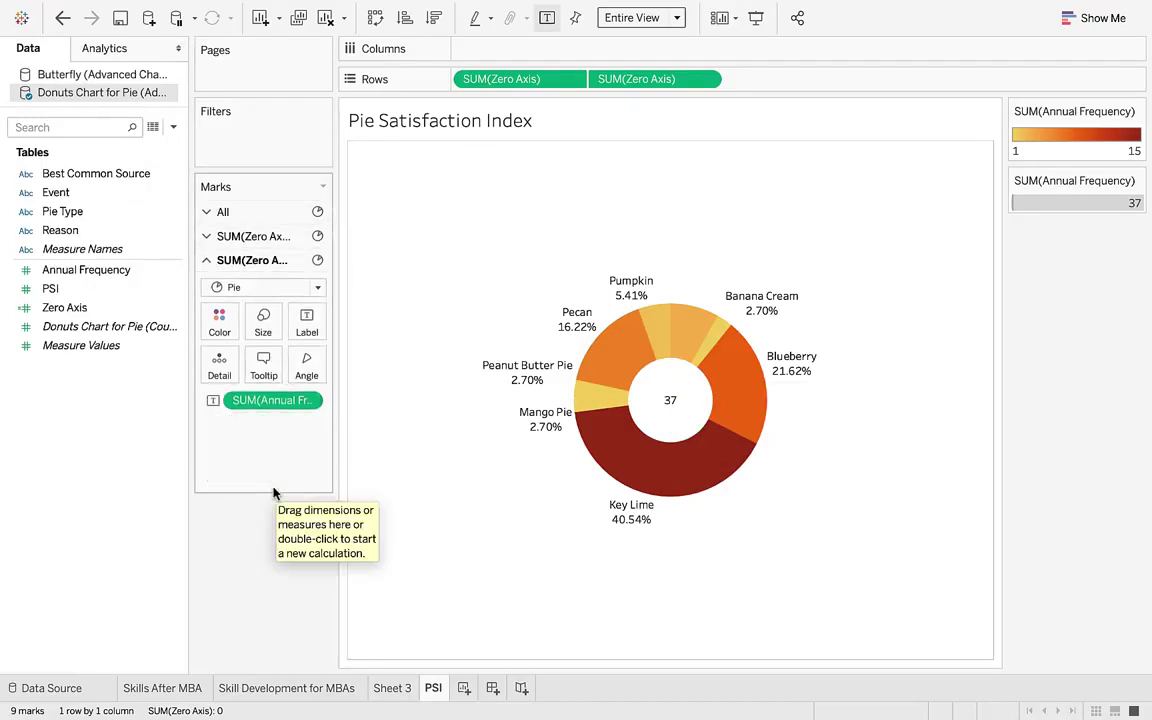
click(258, 240)
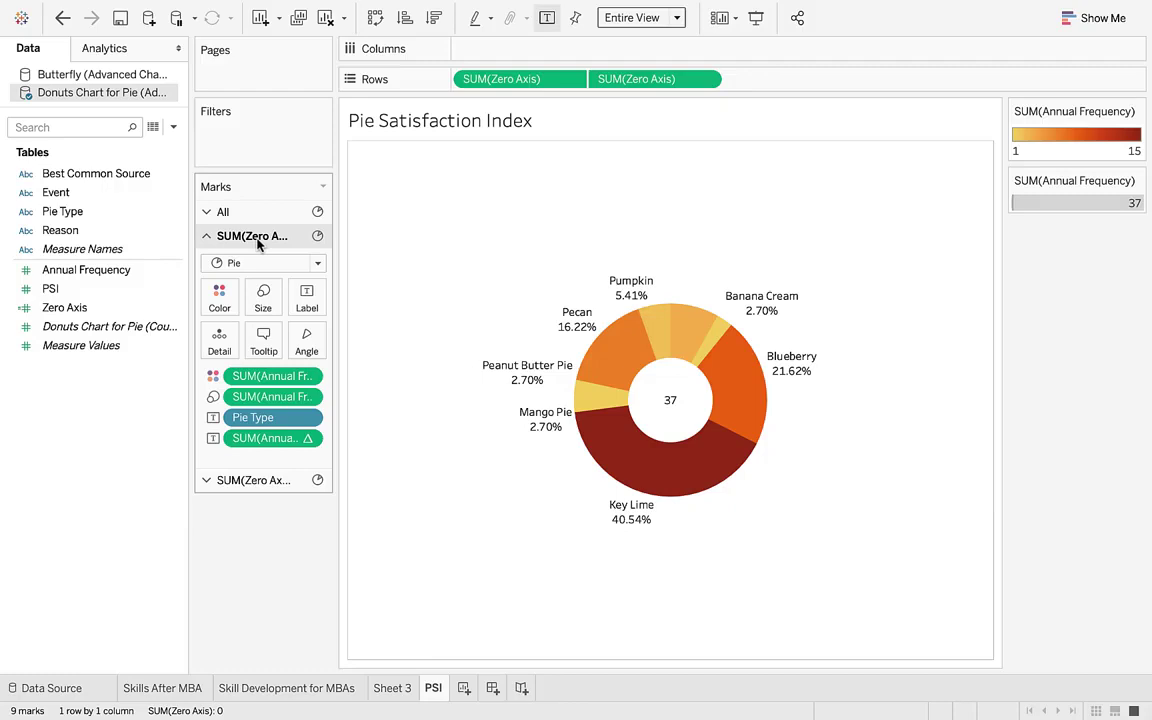
mouse_move(613, 358)
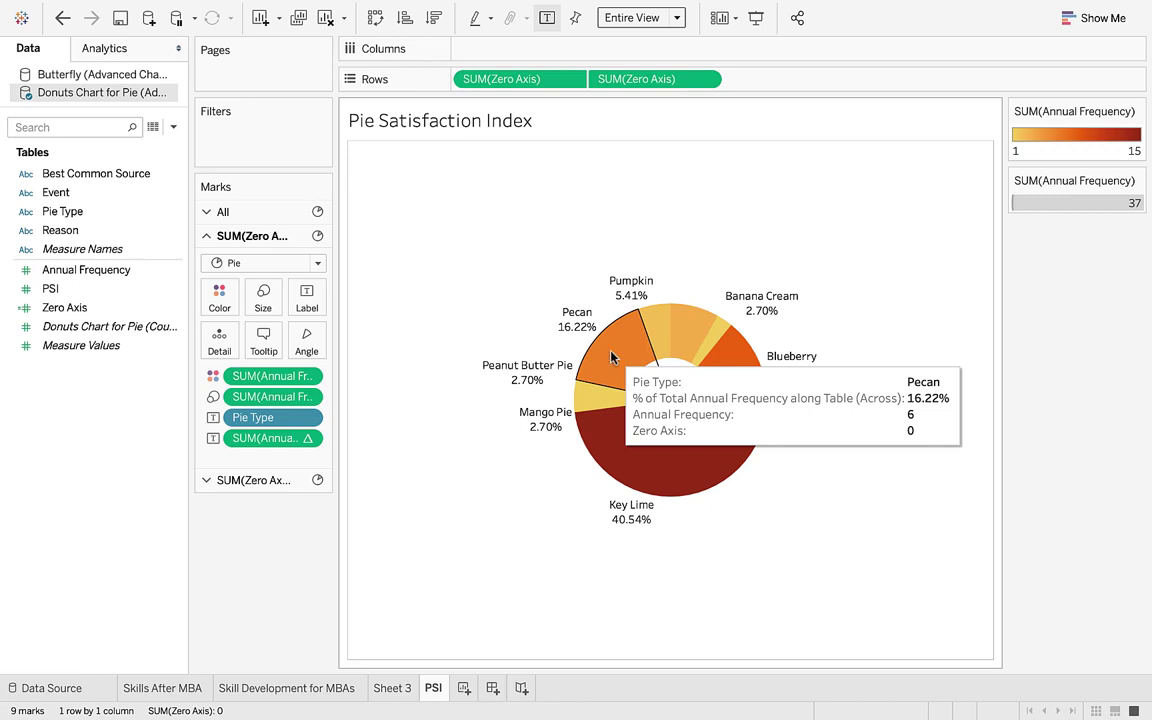
drag(58, 177, 220, 347)
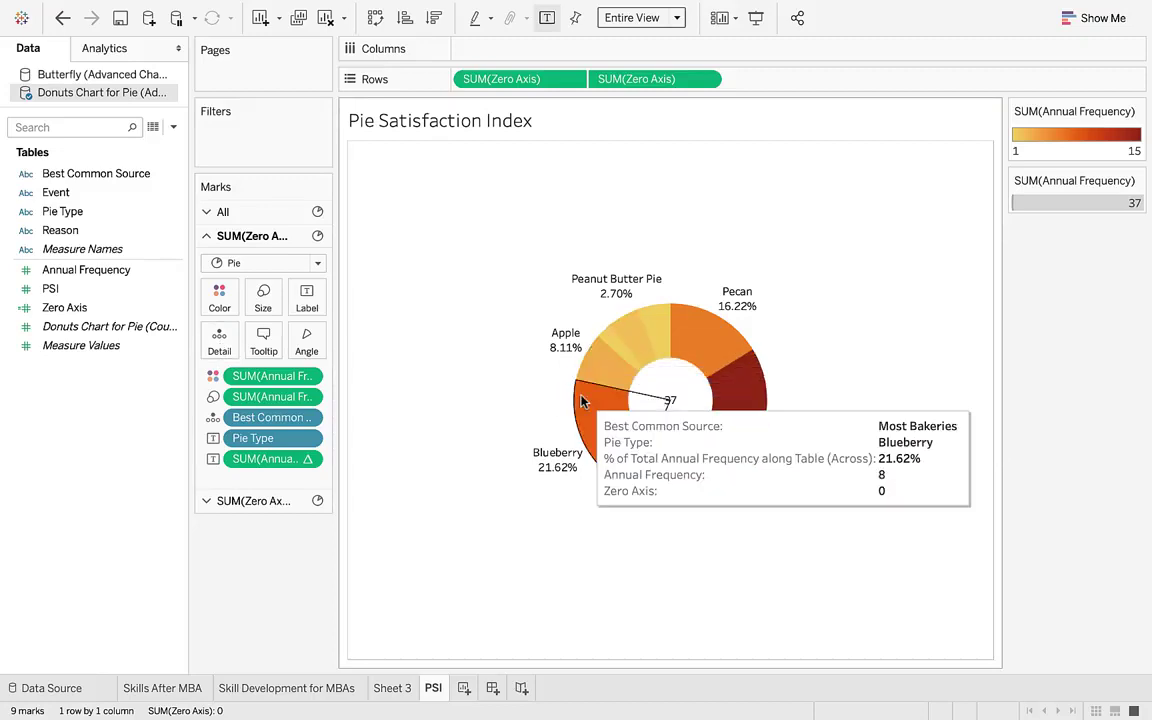
- Keep the Best Common Source split and enlarge the outer ring's mark size
click(62, 17)
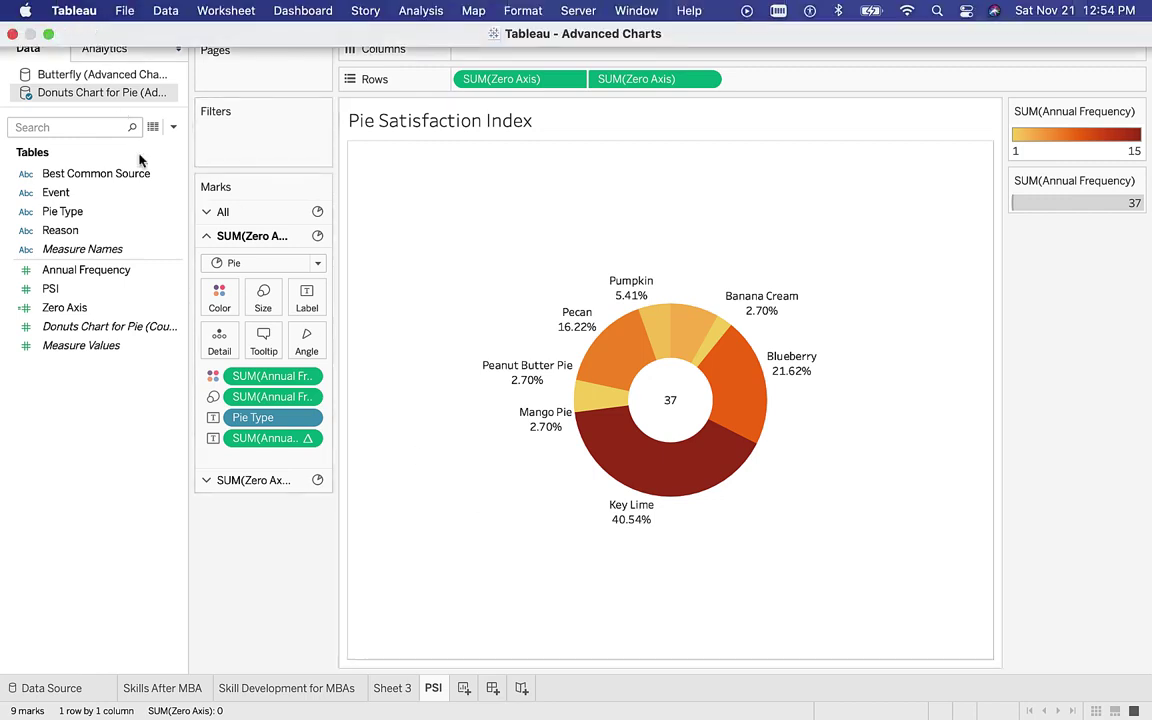
click(90, 17)
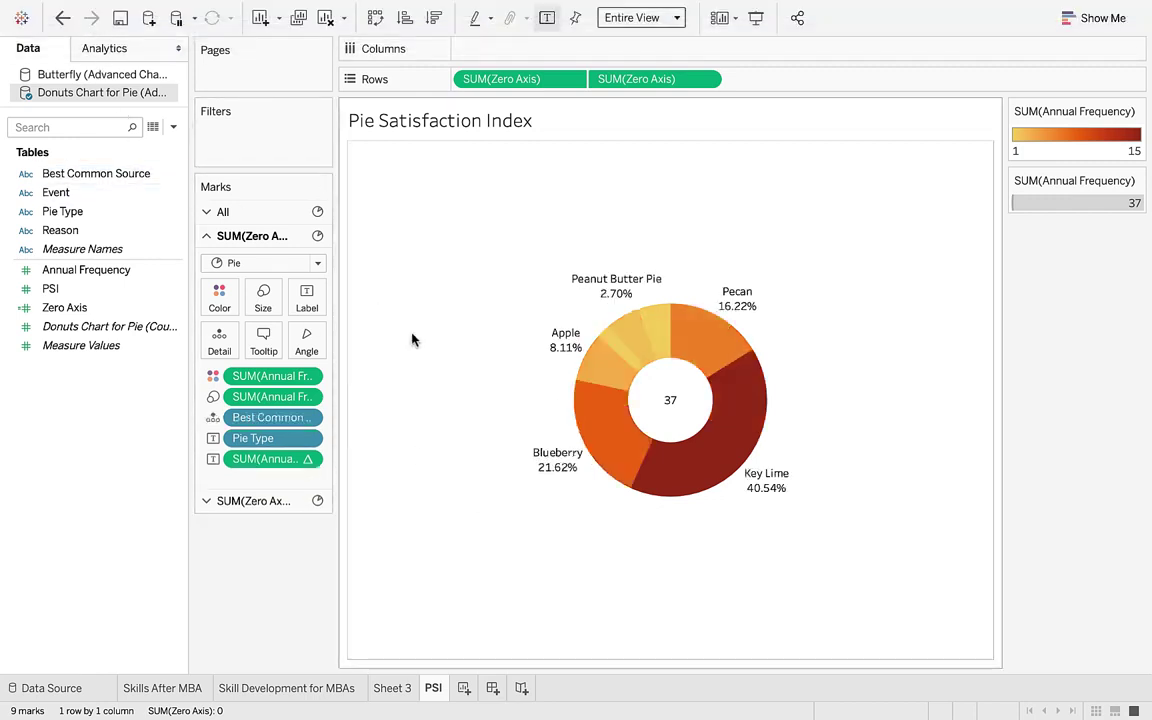
click(265, 295)
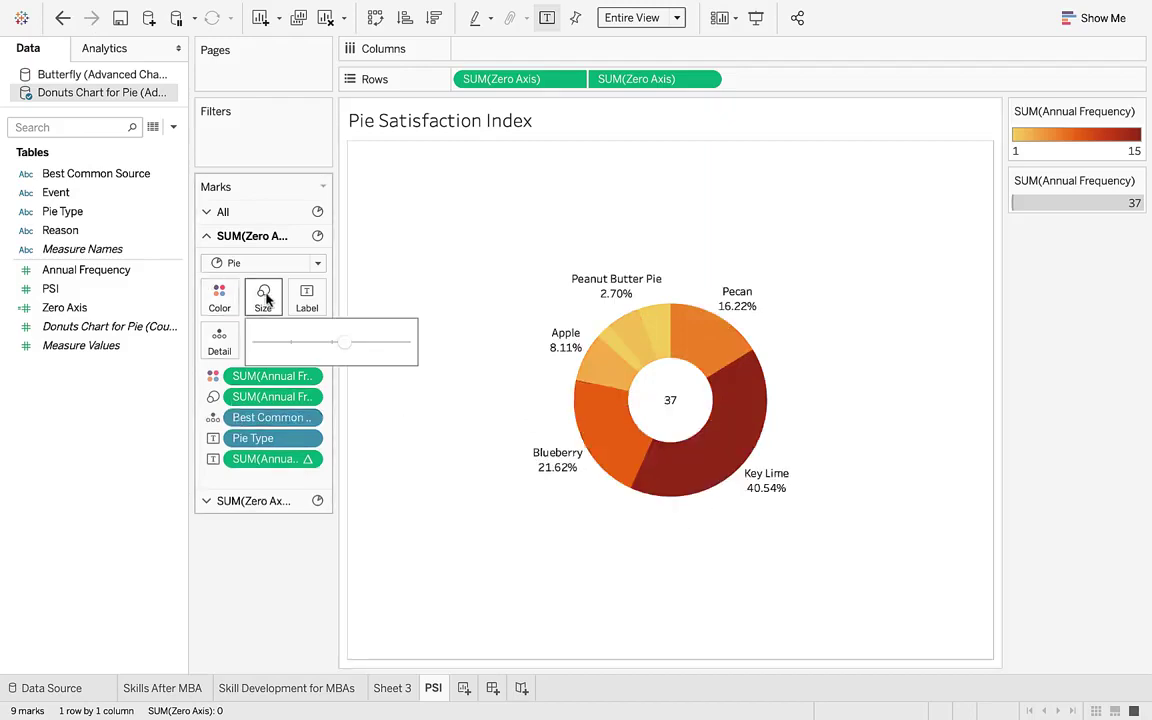
drag(342, 348, 355, 348)
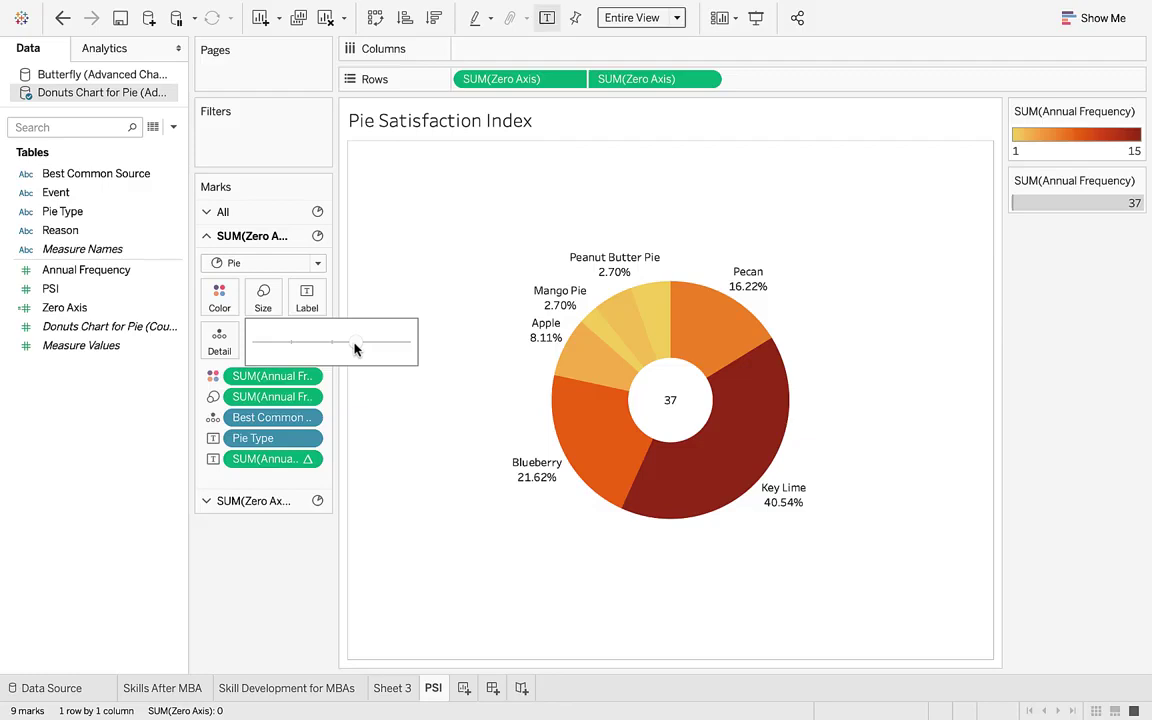
click(260, 573)
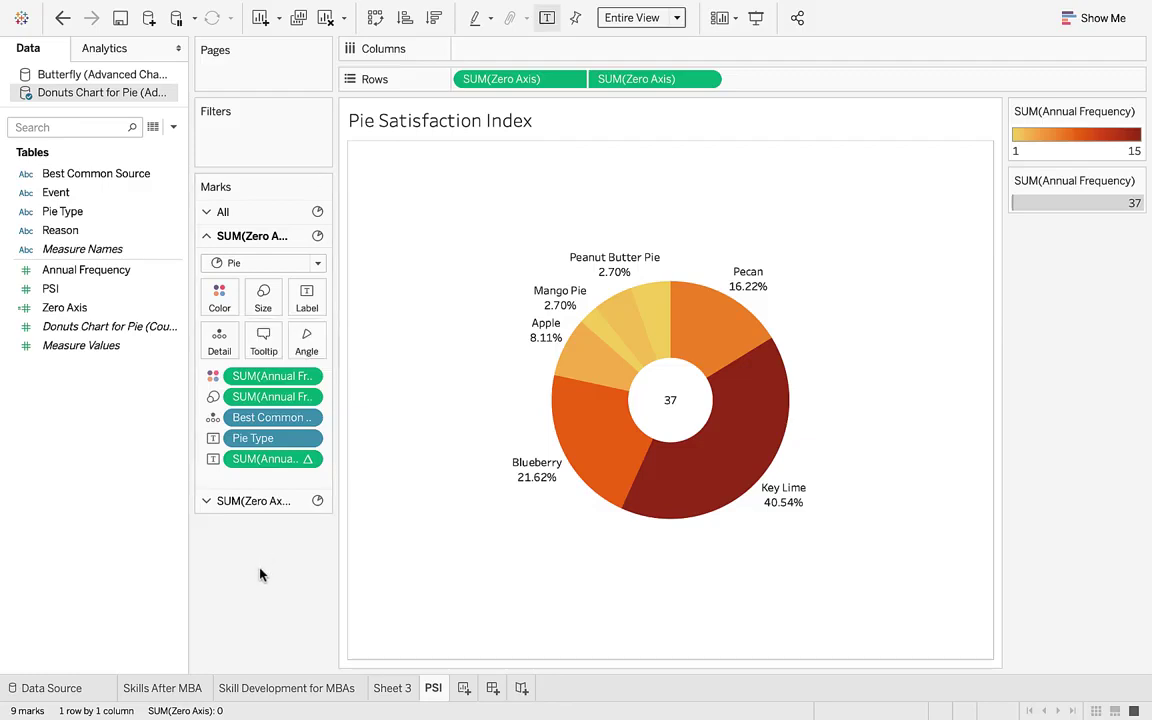
- Enlarge the centre circle's mark size to widen the donut hole
click(263, 505)
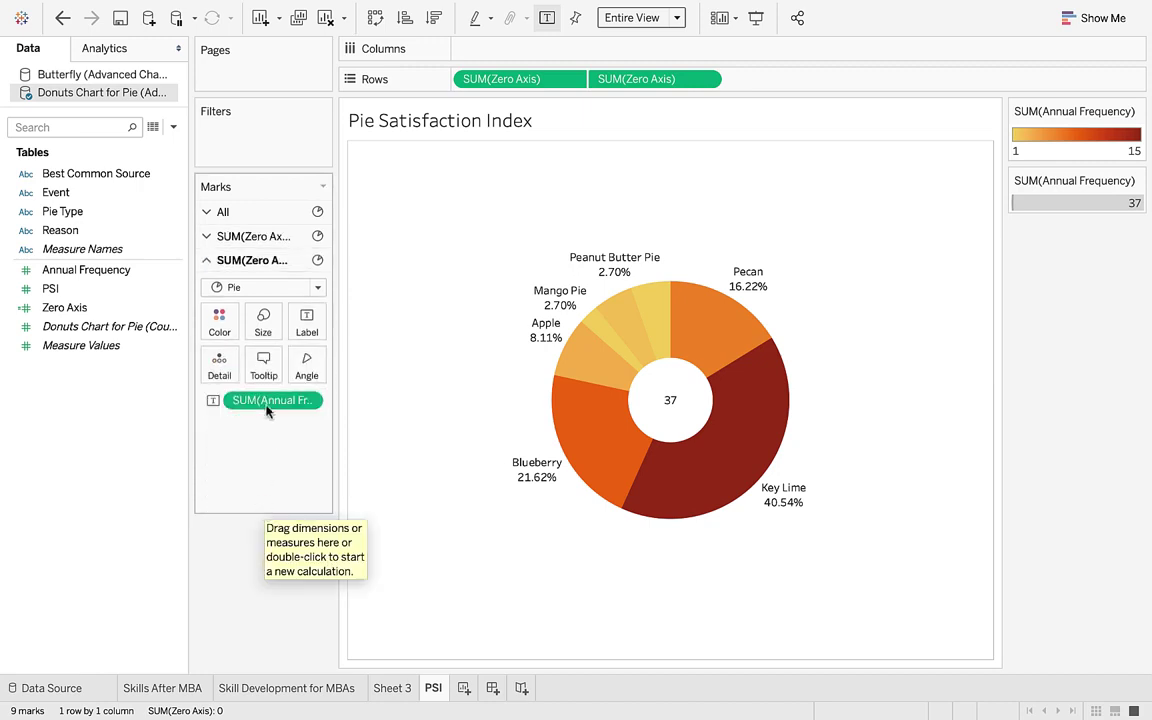
click(264, 320)
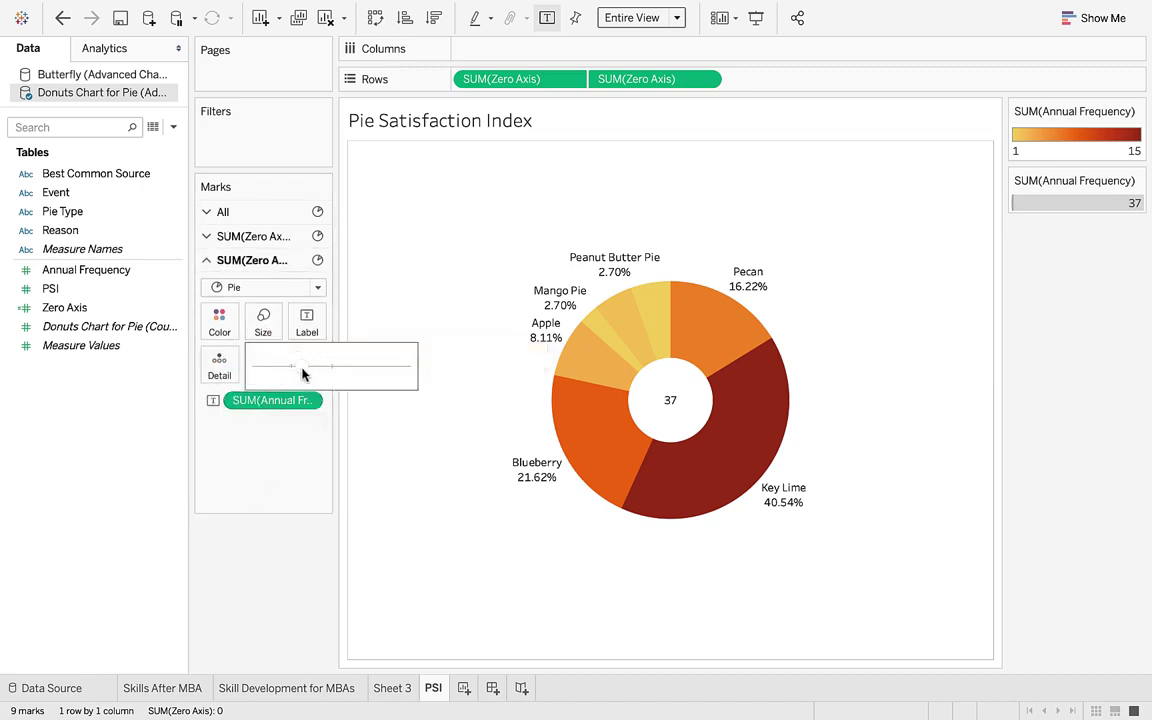
drag(313, 373, 316, 373)
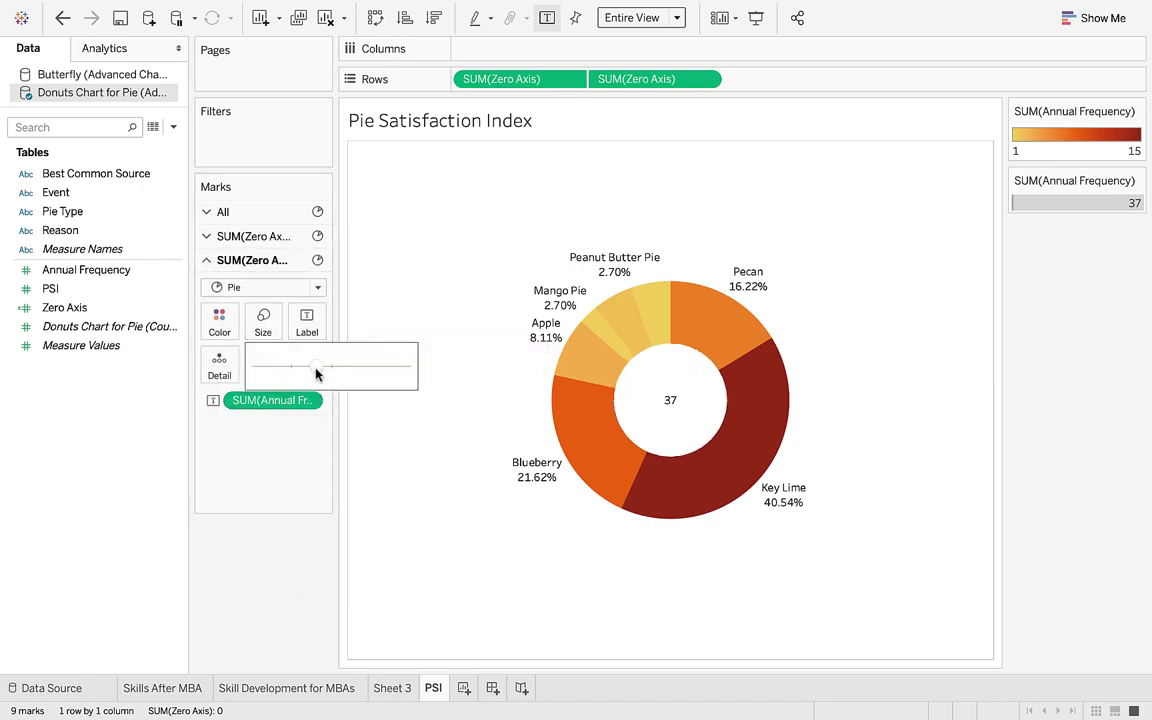
click(671, 397)
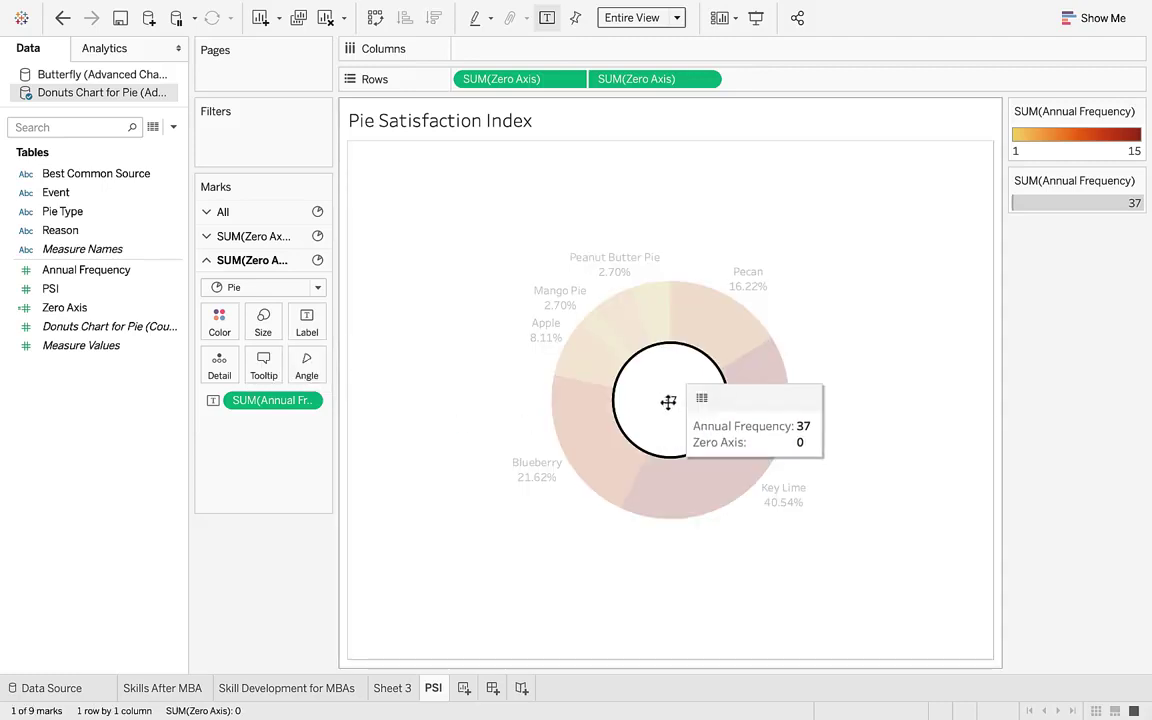
click(470, 610)
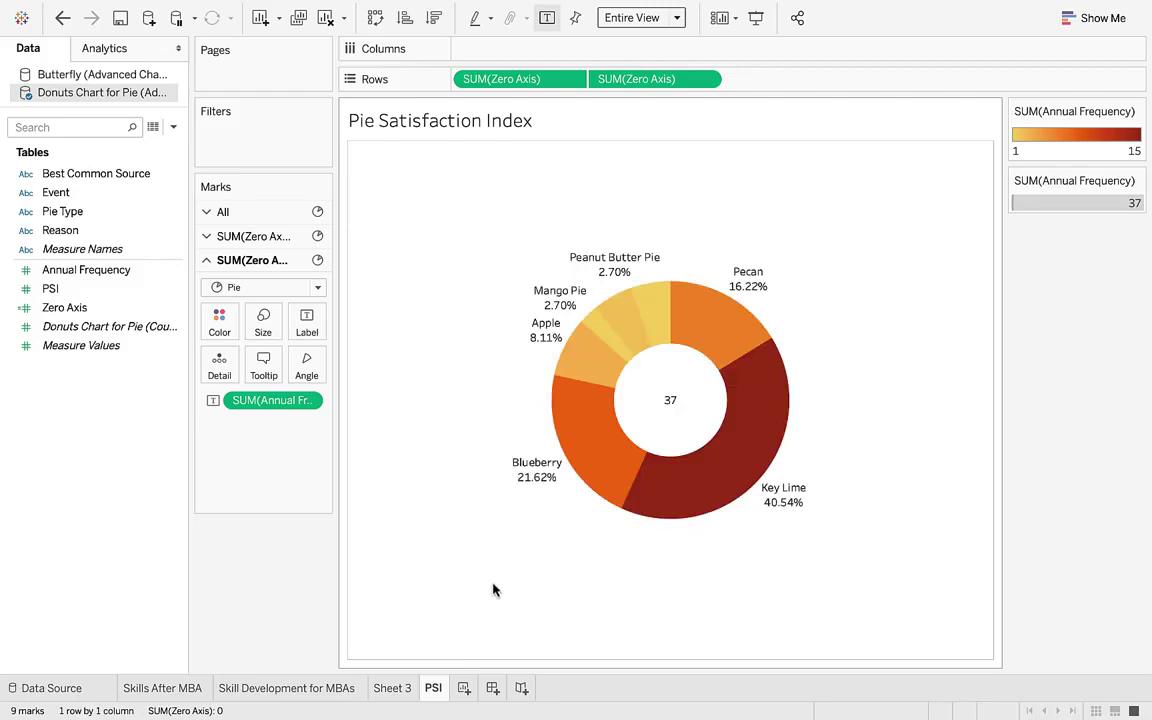
click(63, 19)
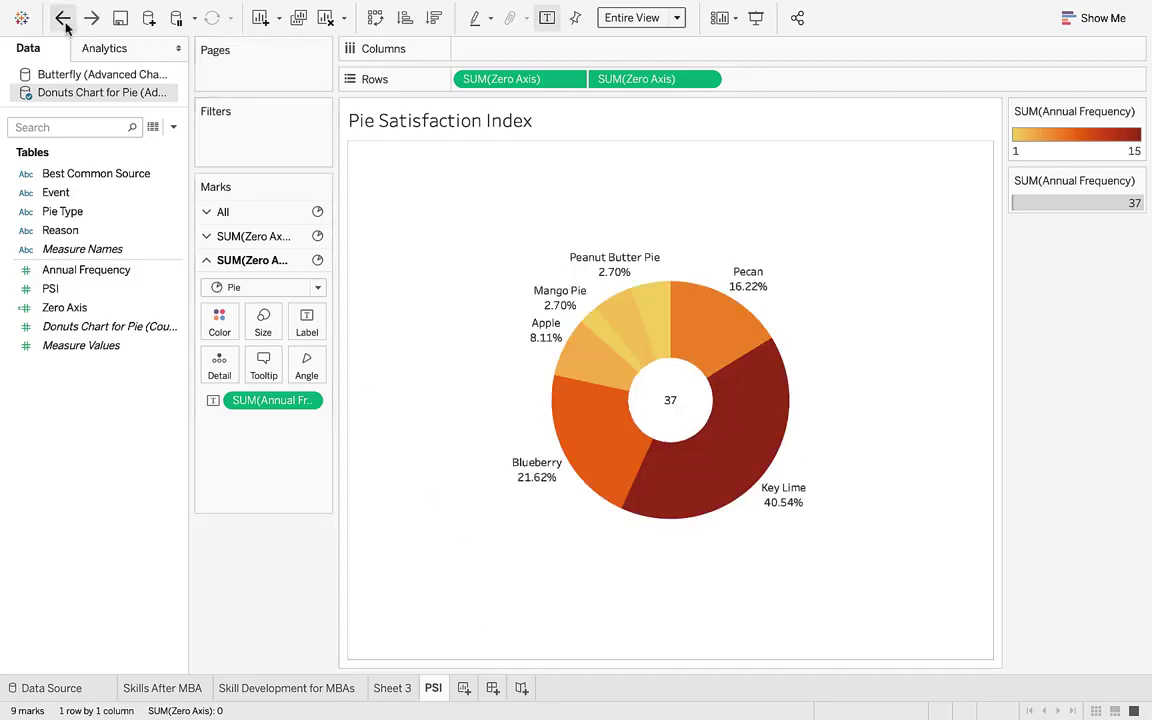
click(64, 24)
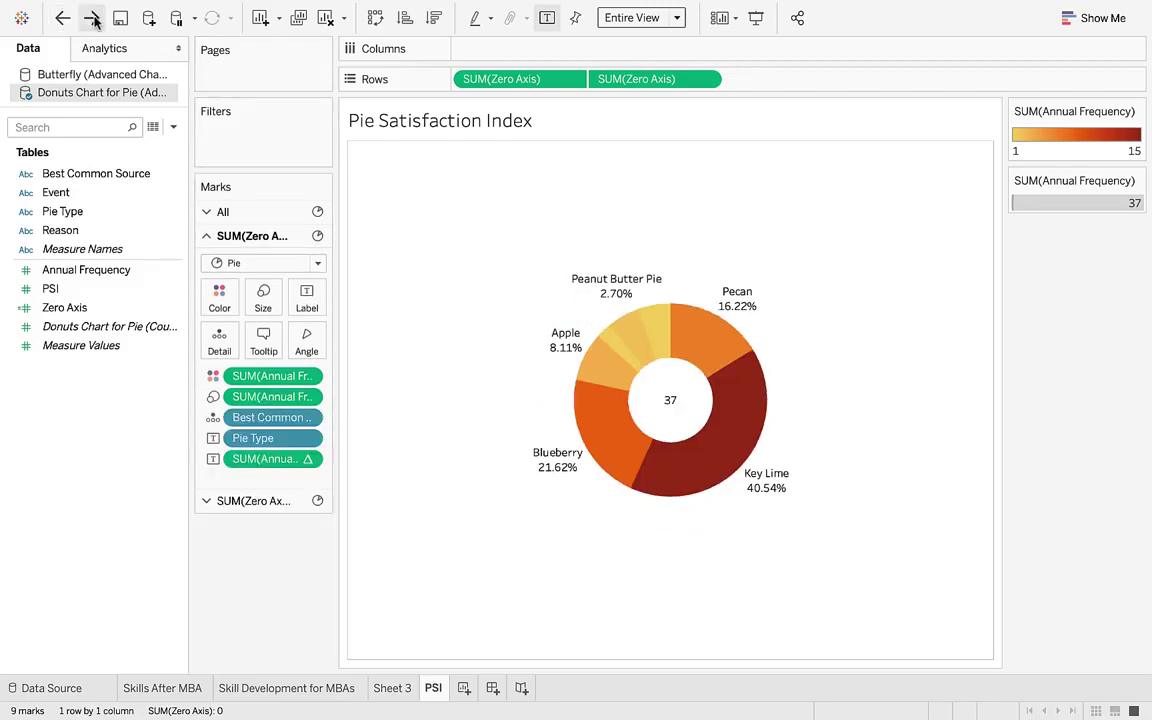
click(89, 28)
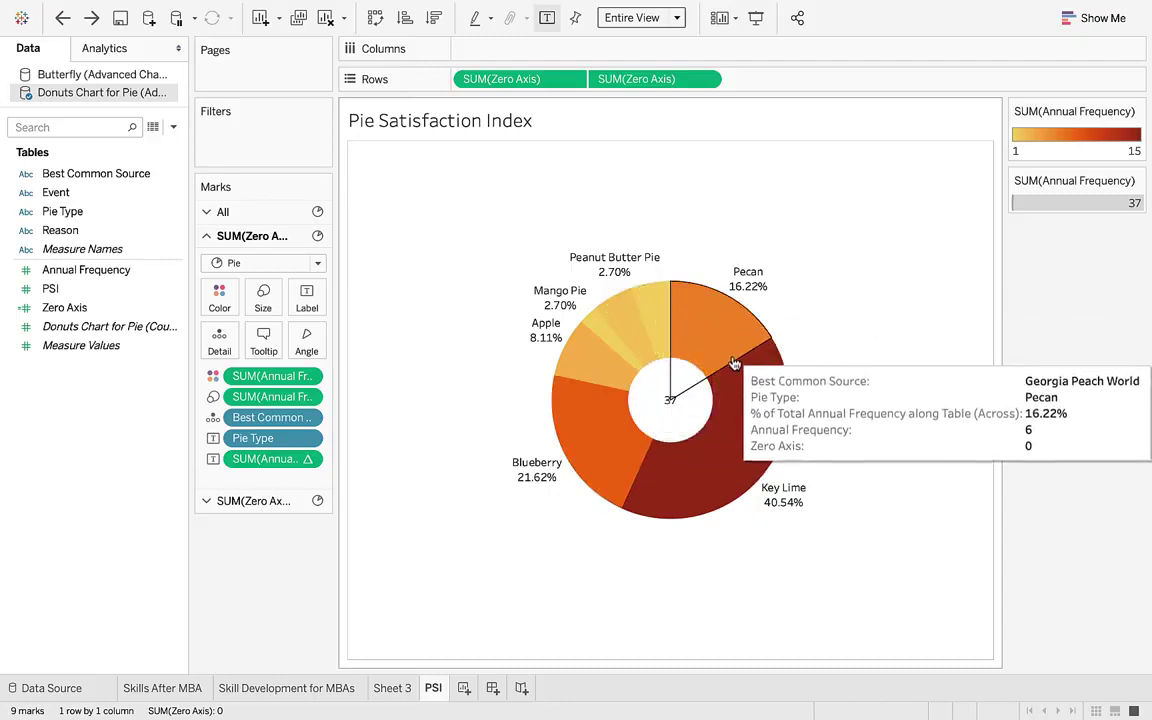
mouse_move(747, 395)
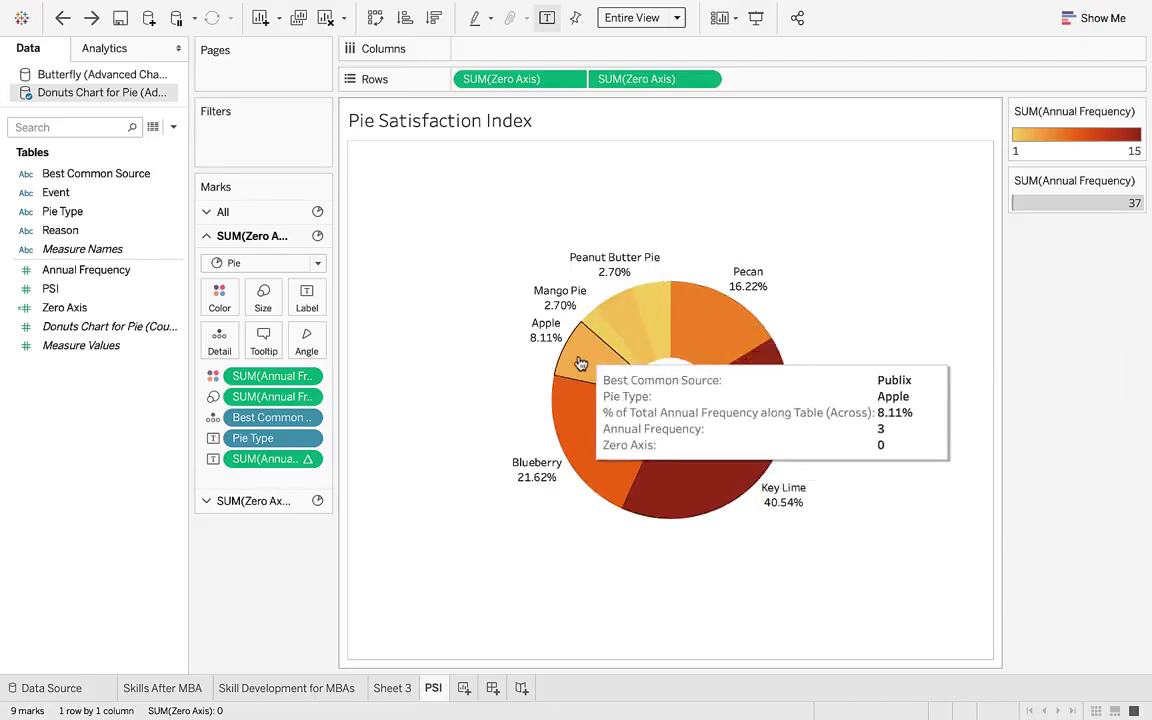
mouse_move(736, 432)
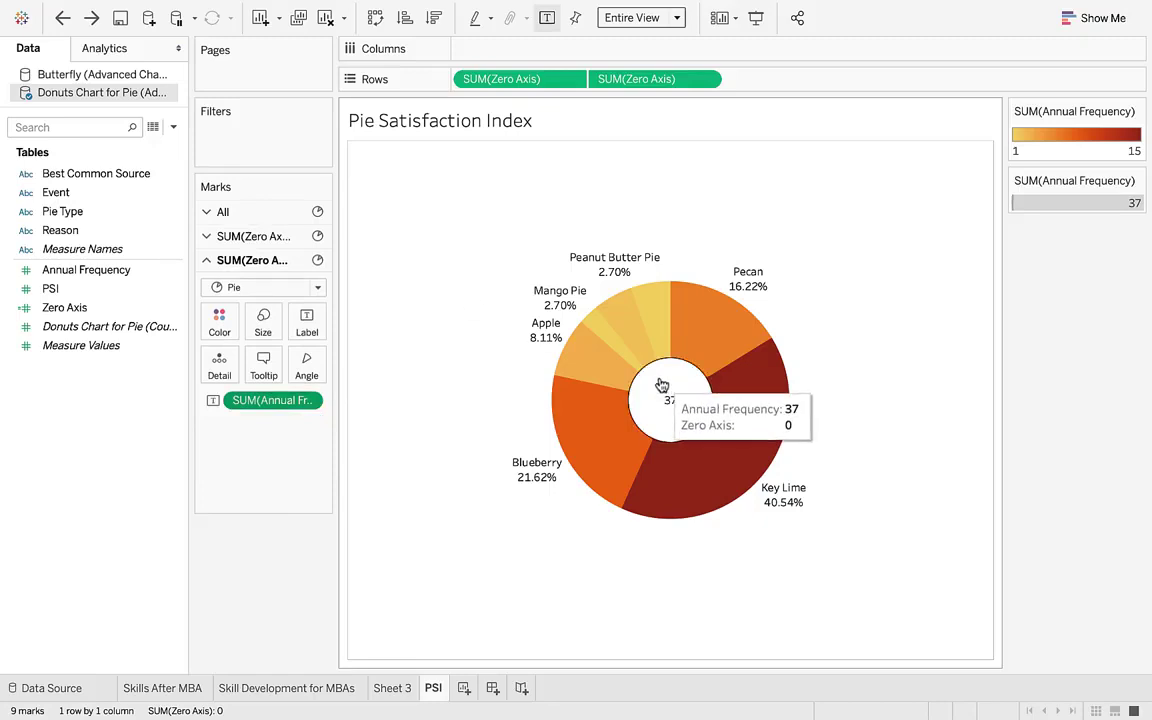
- Add the caption 'Consumption' on its own line above the centre value 37
click(307, 328)
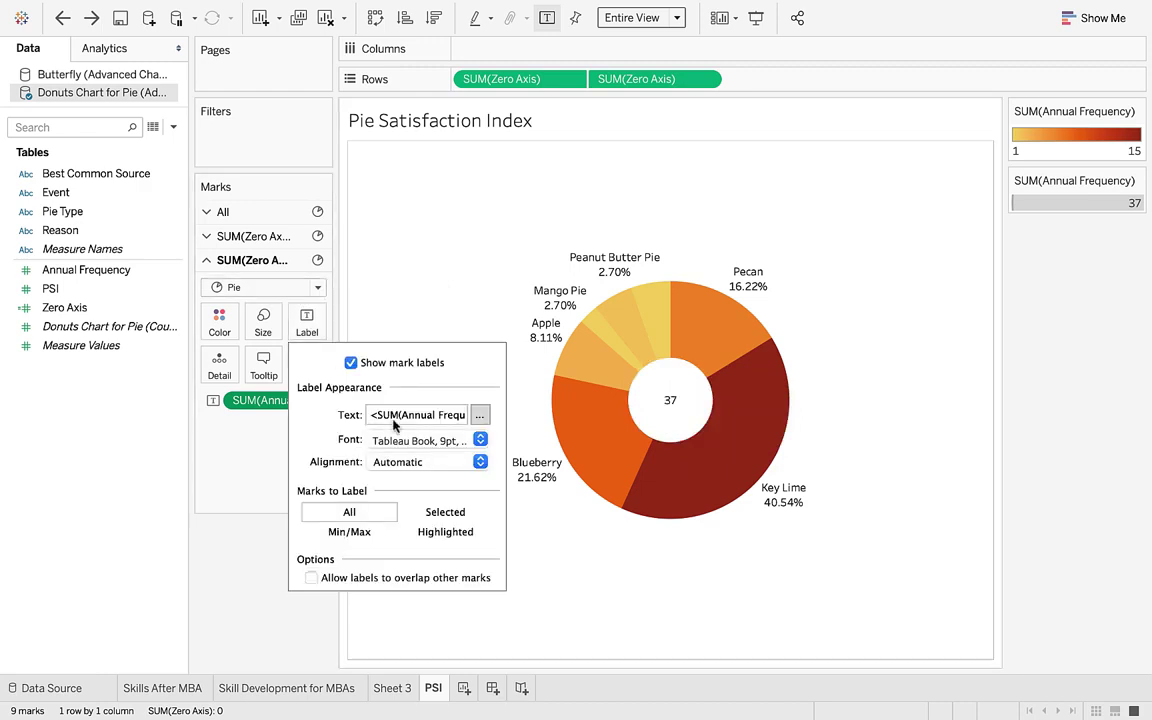
click(480, 414)
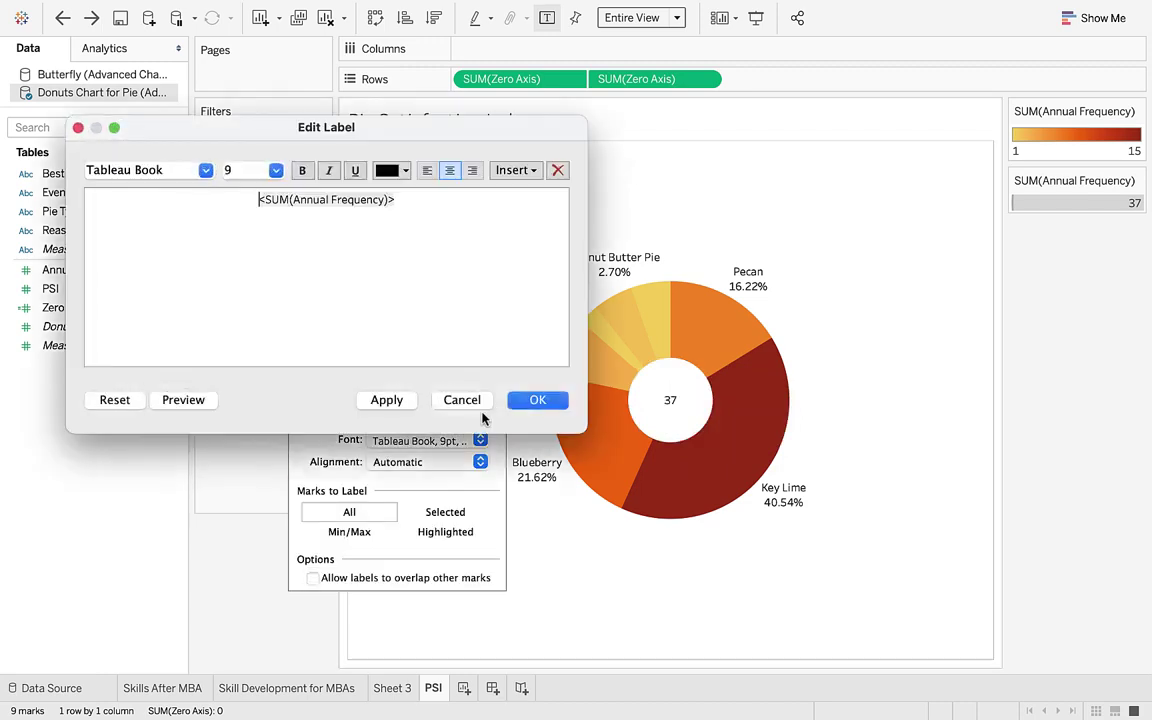
click(256, 200)
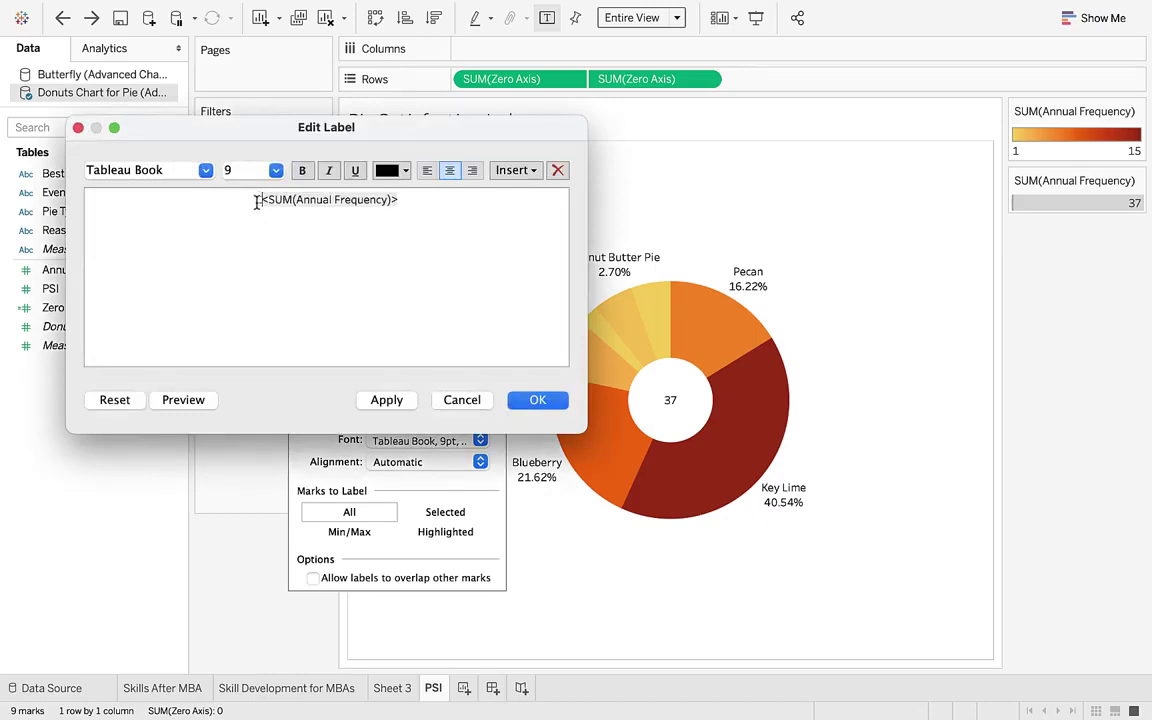
text(Consumption)
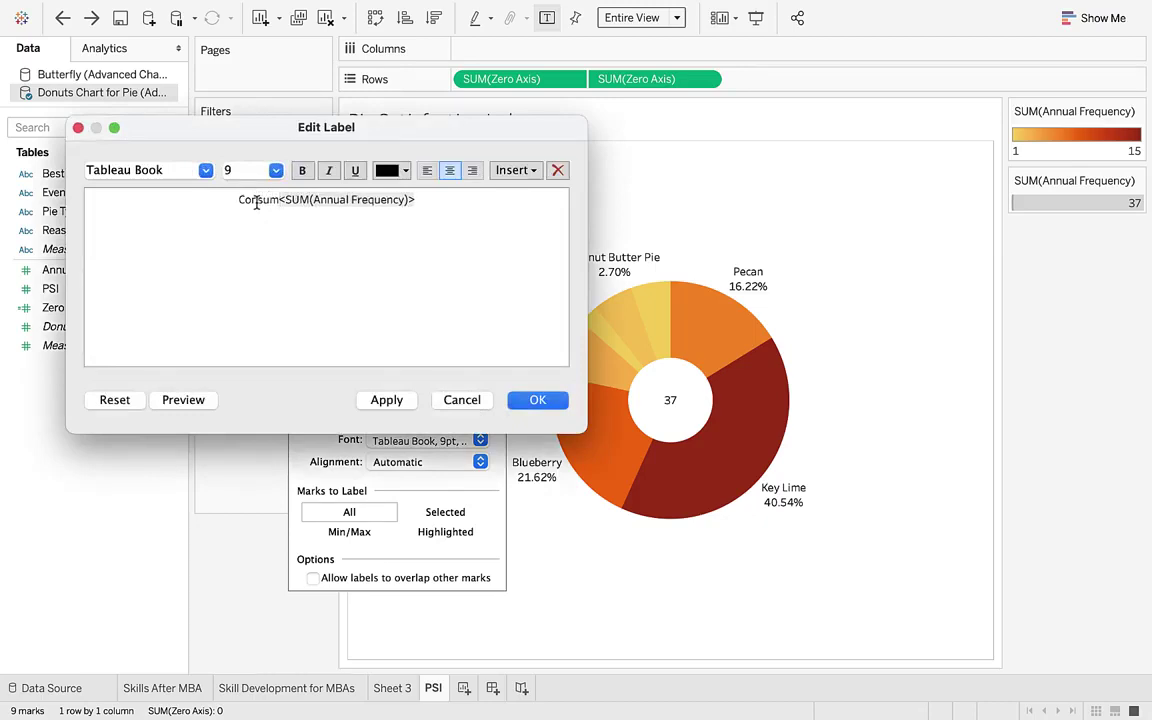
key(Return)
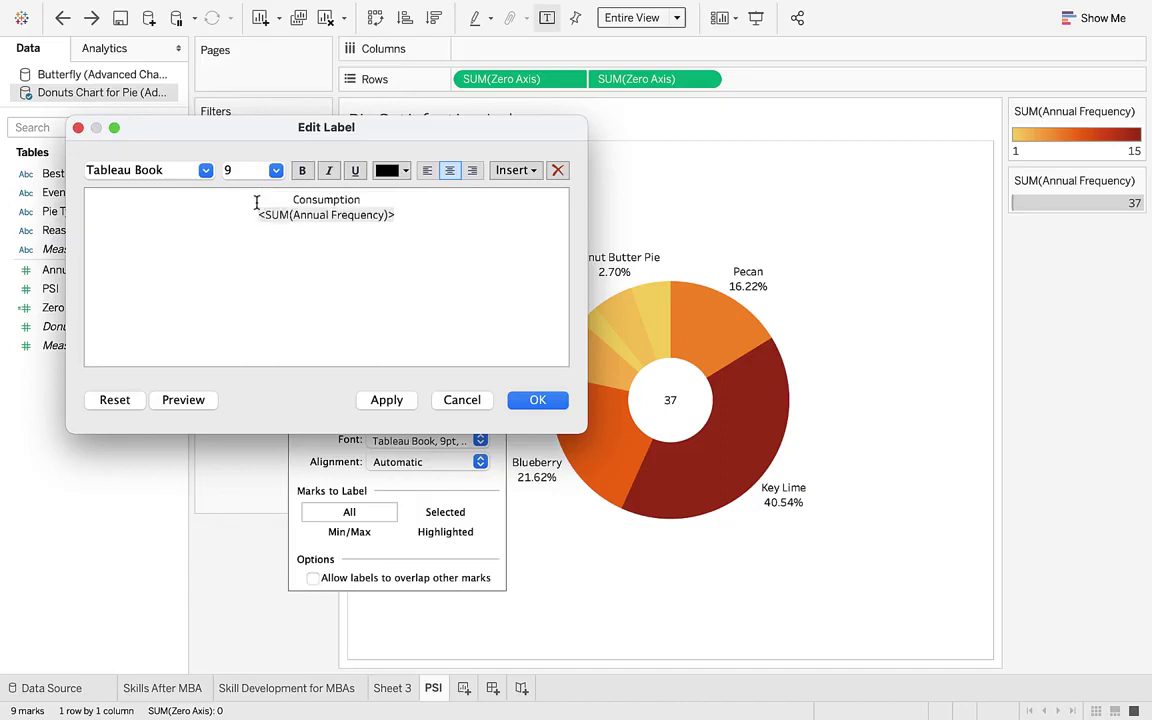
click(533, 405)
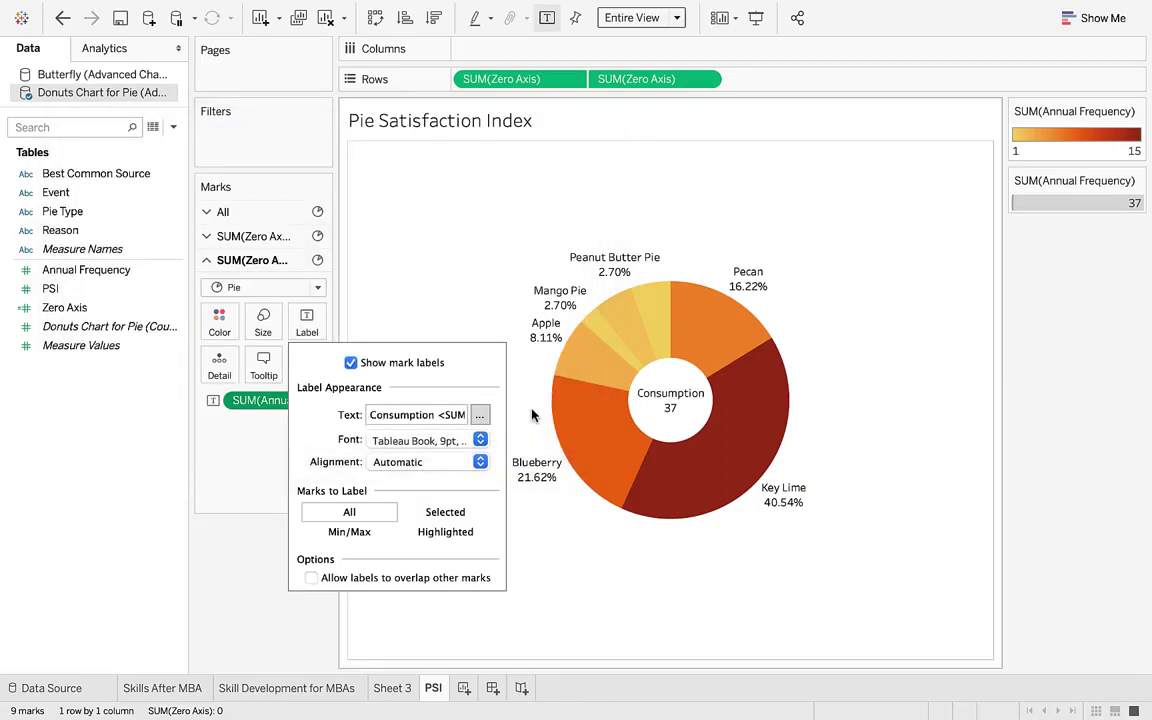
click(243, 547)
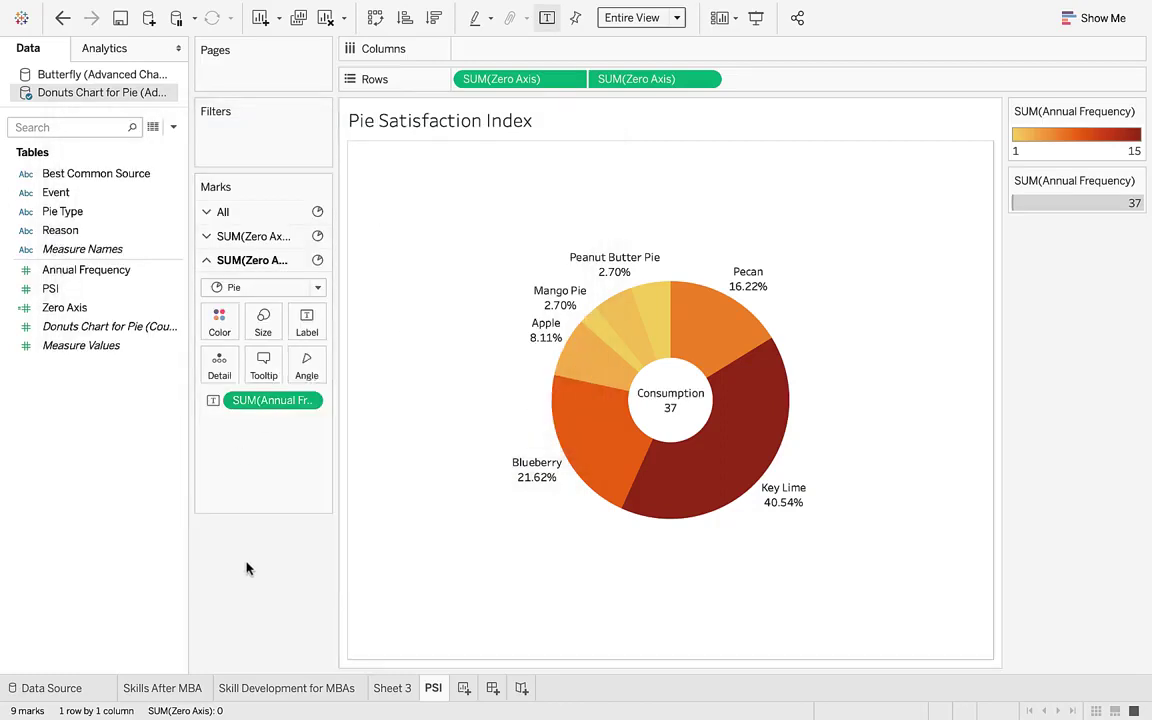